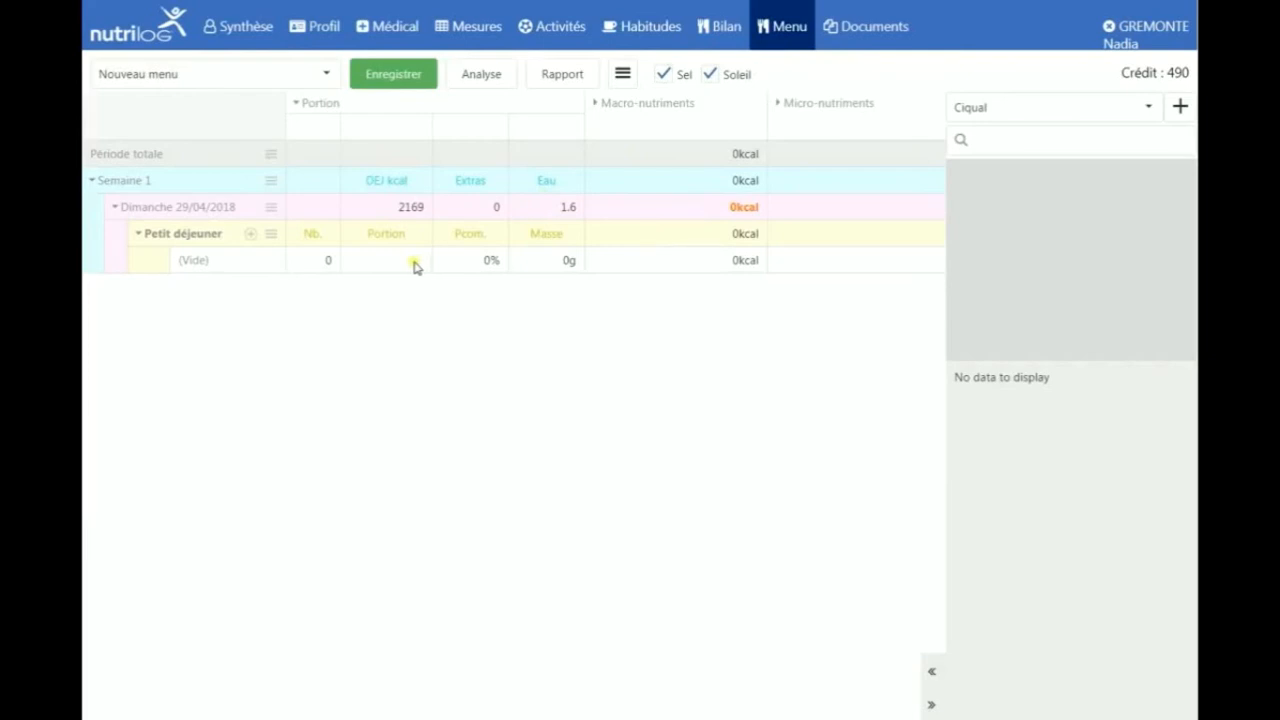
{"action": "left_click", "coordinate": [253, 236]}
{"action": "mouse_move", "coordinate": [262, 263]}
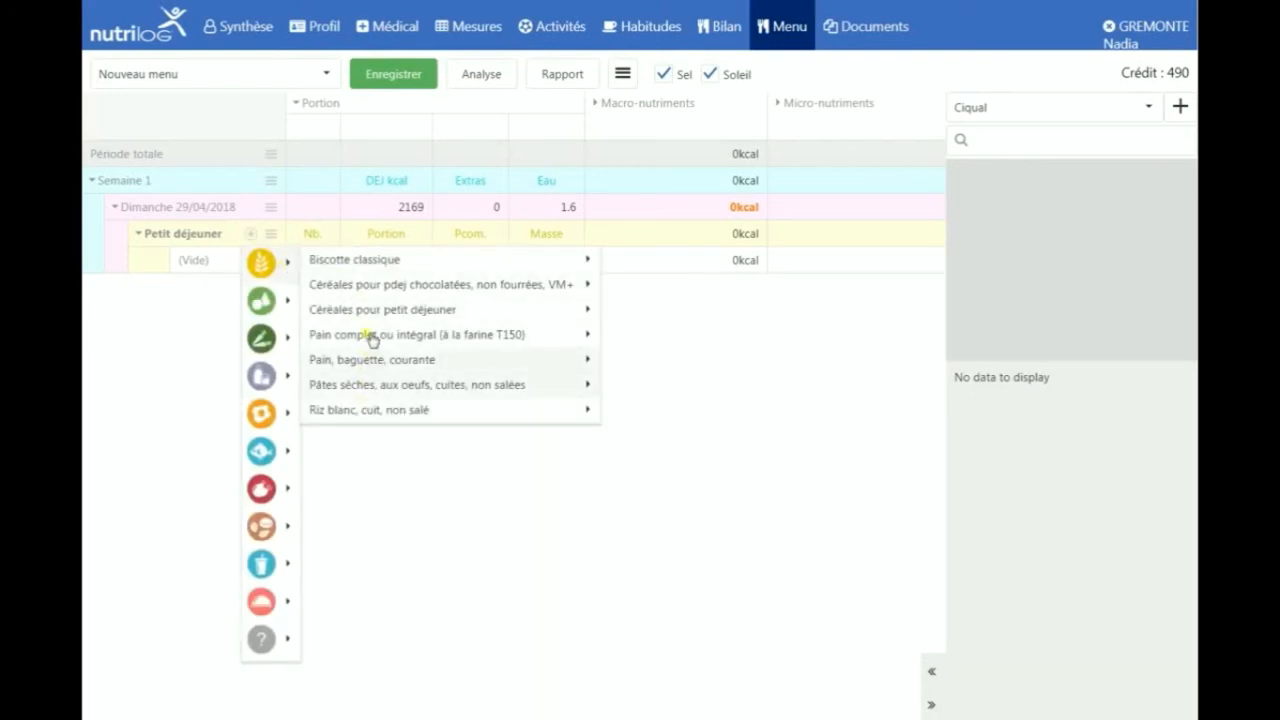
{"action": "mouse_move", "coordinate": [371, 312]}
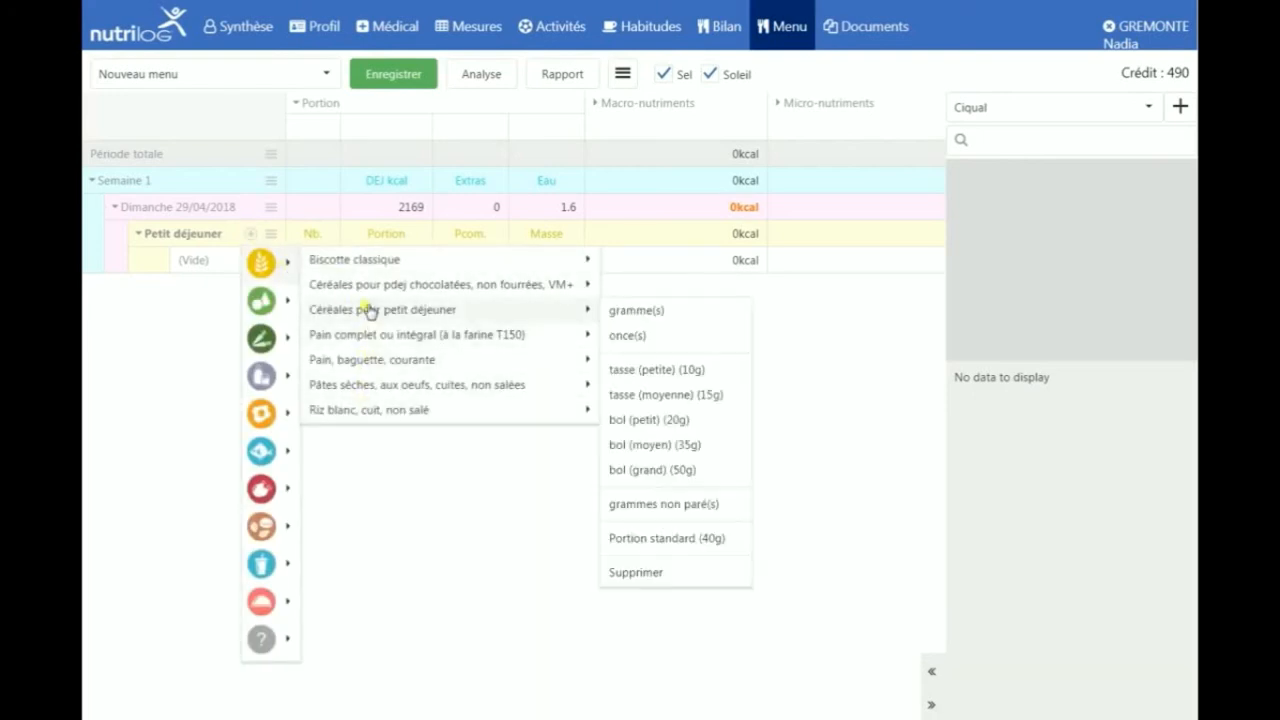
Search the Ciqual foods for "riz sou" and add Riz soufflé nature, VM+ to the cereal quick-add list
{"action": "left_click", "coordinate": [1087, 143]}
{"action": "type", "text": "32006"}
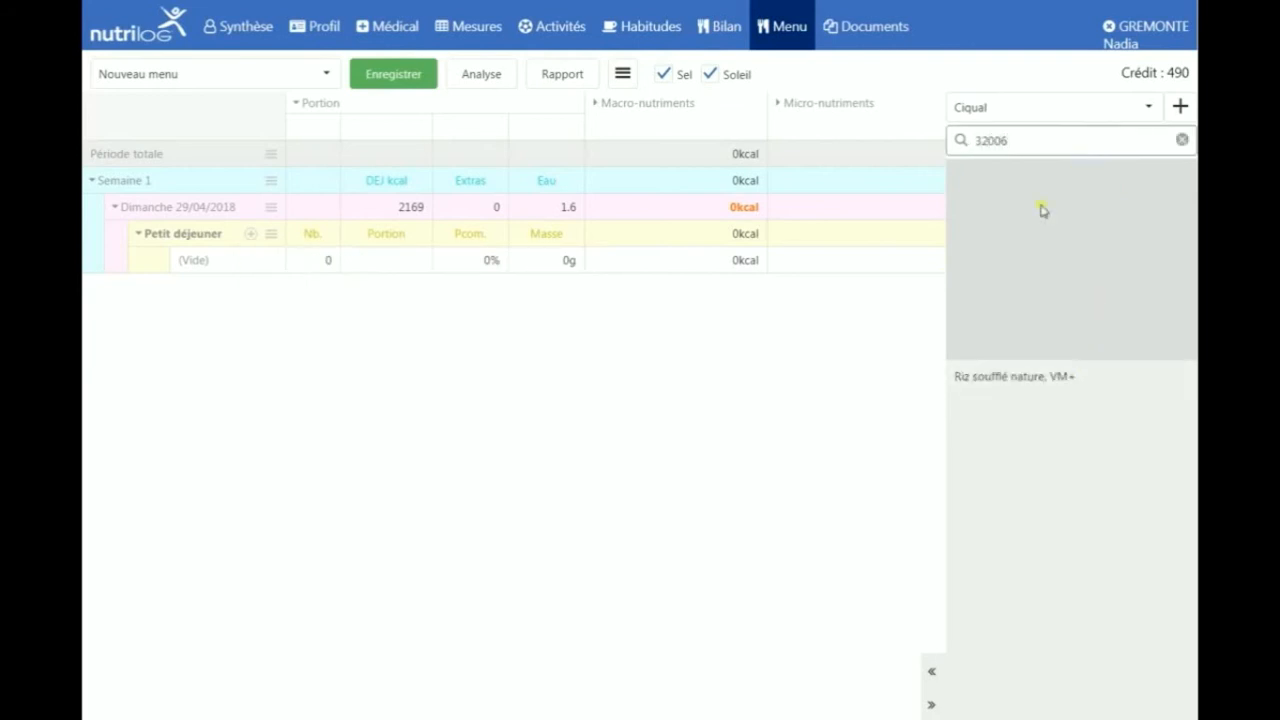
{"action": "double_click", "coordinate": [1008, 141]}
{"action": "type", "text": "riz so"}
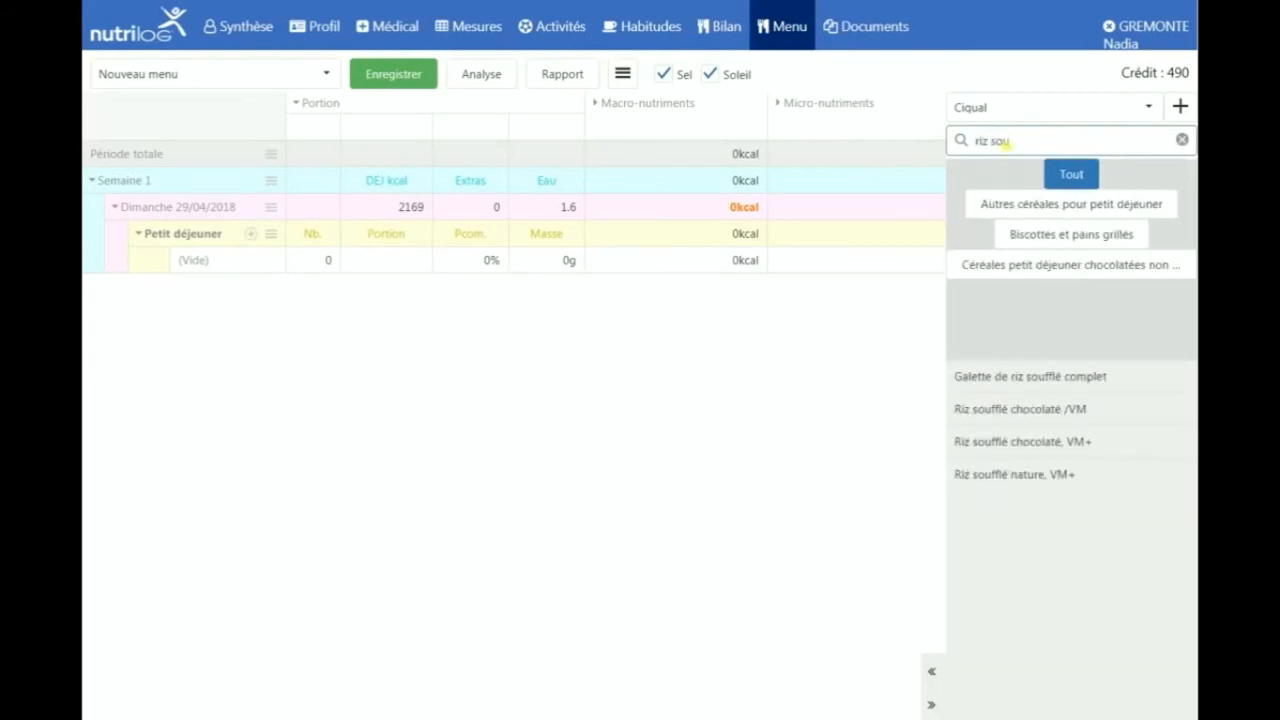
{"action": "type", "text": "u"}
{"action": "left_click", "coordinate": [1004, 474]}
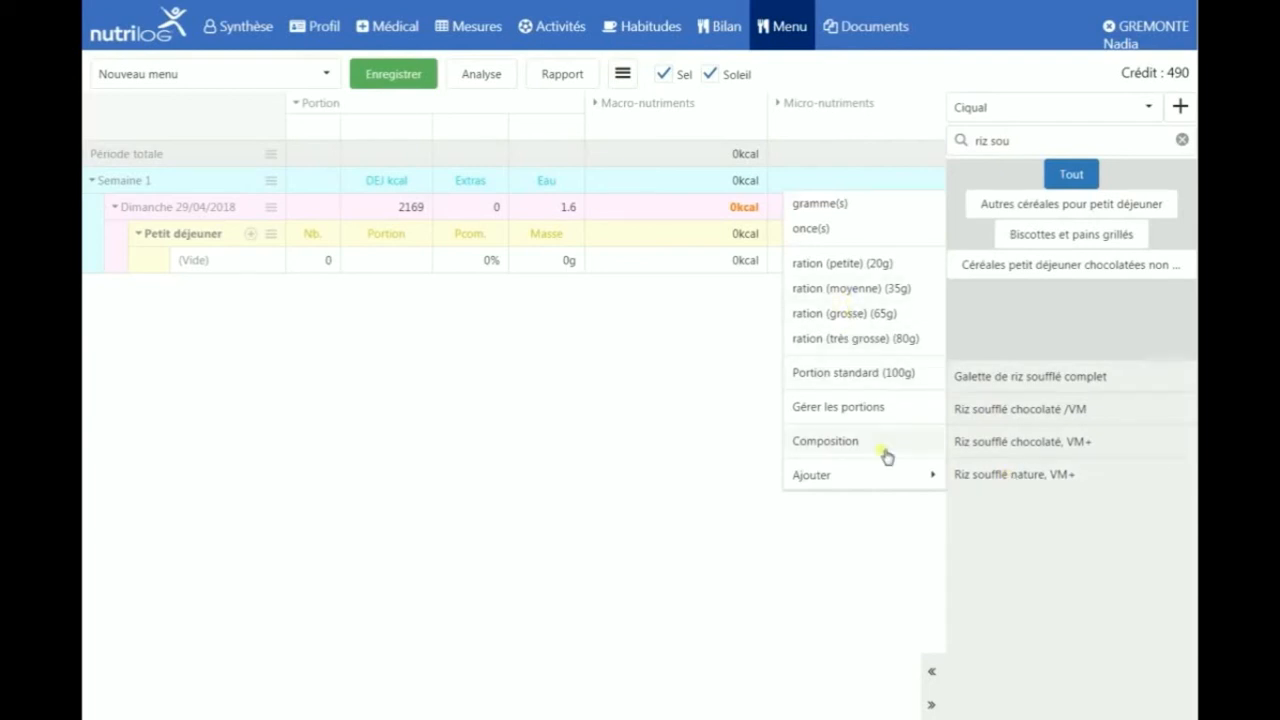
{"action": "mouse_move", "coordinate": [891, 479]}
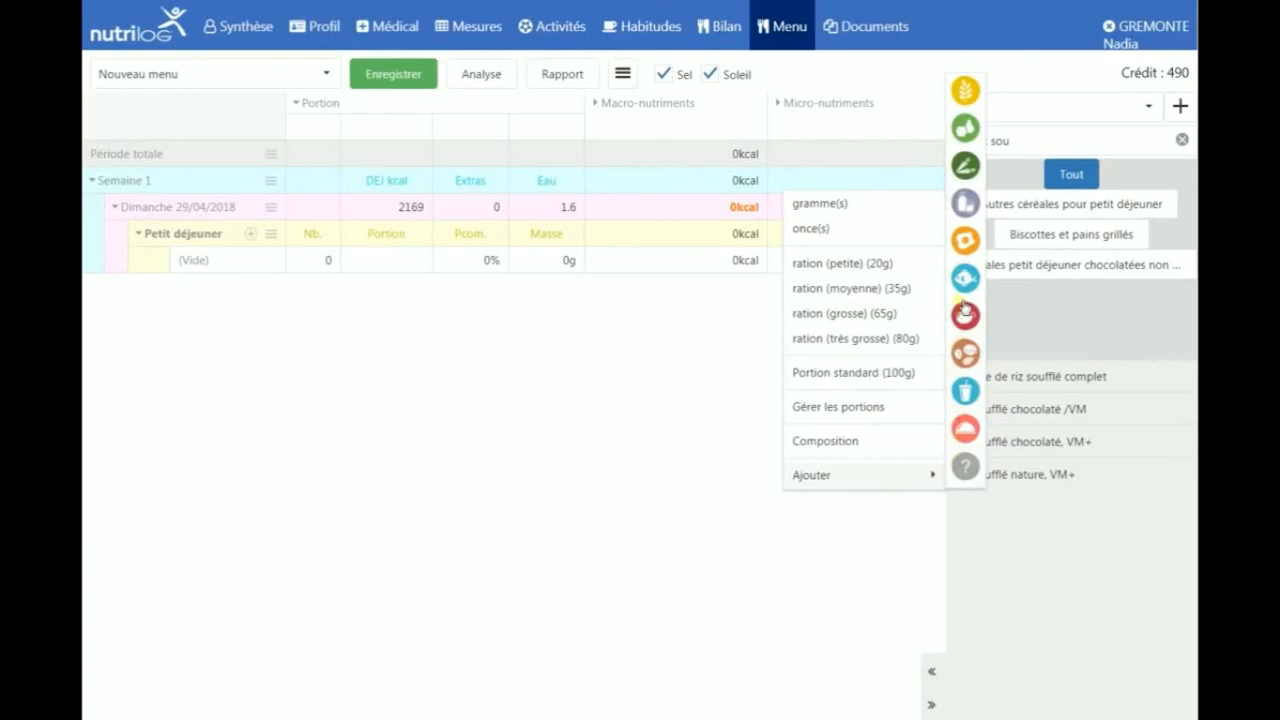
{"action": "left_click", "coordinate": [962, 100]}
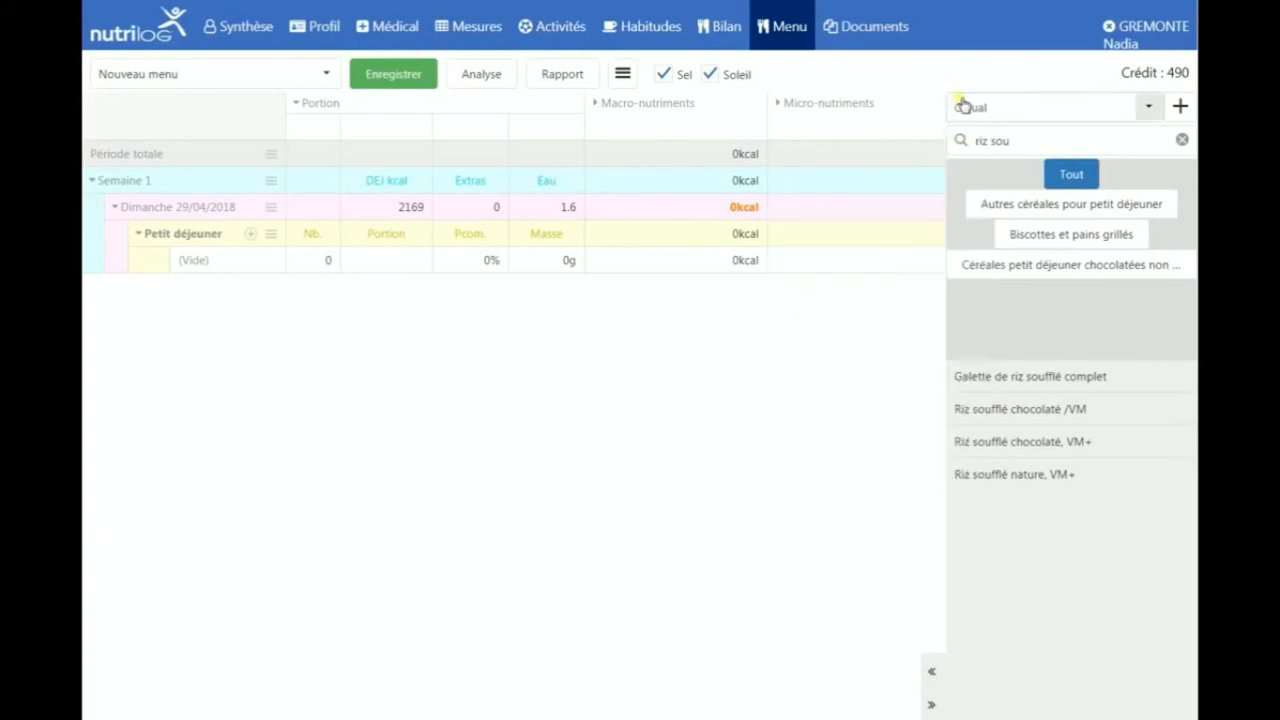
Add a medium 35 g ration of Riz soufflé nature, VM+ to the Petit déjeuner meal
{"action": "left_click", "coordinate": [250, 236]}
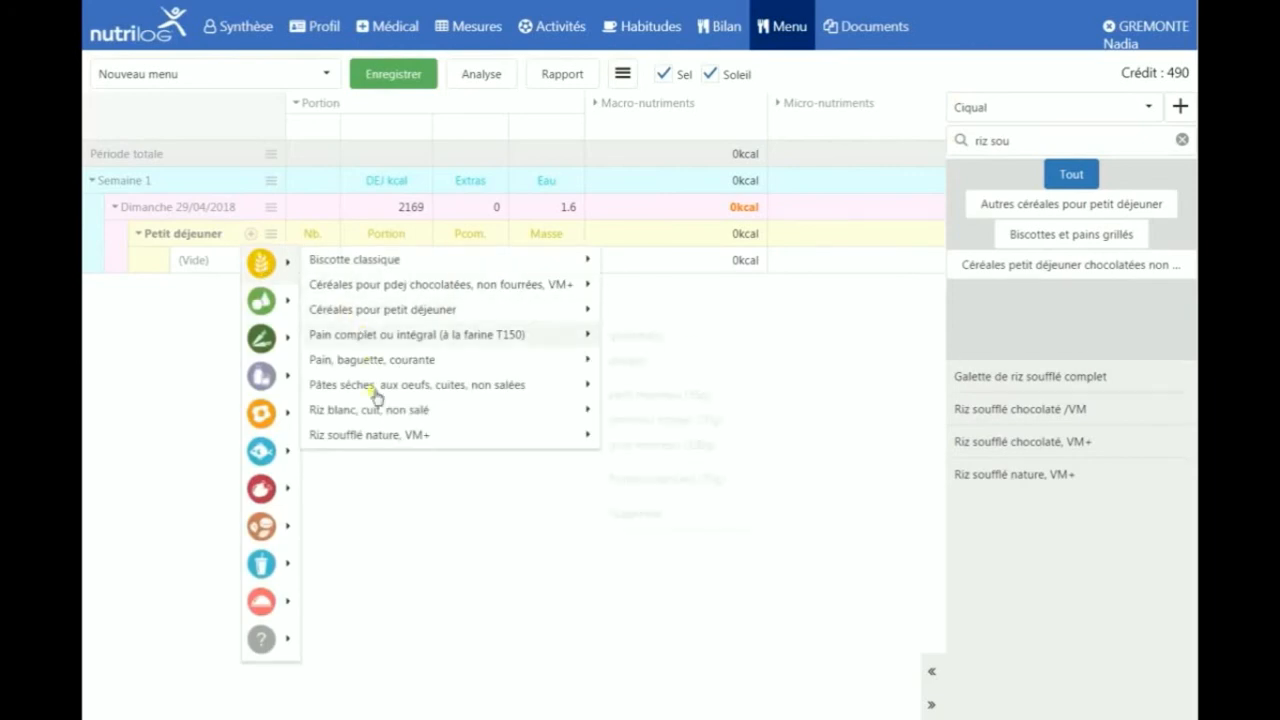
{"action": "left_click", "coordinate": [371, 434]}
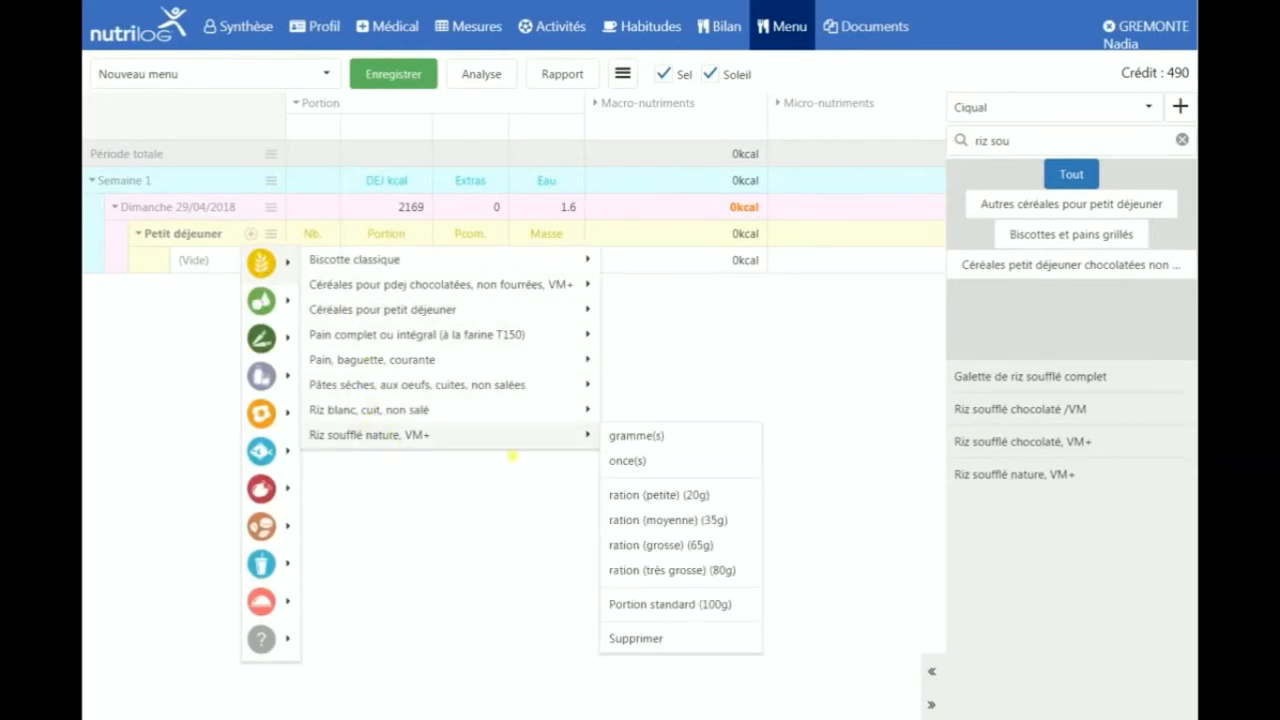
{"action": "left_click", "coordinate": [680, 522]}
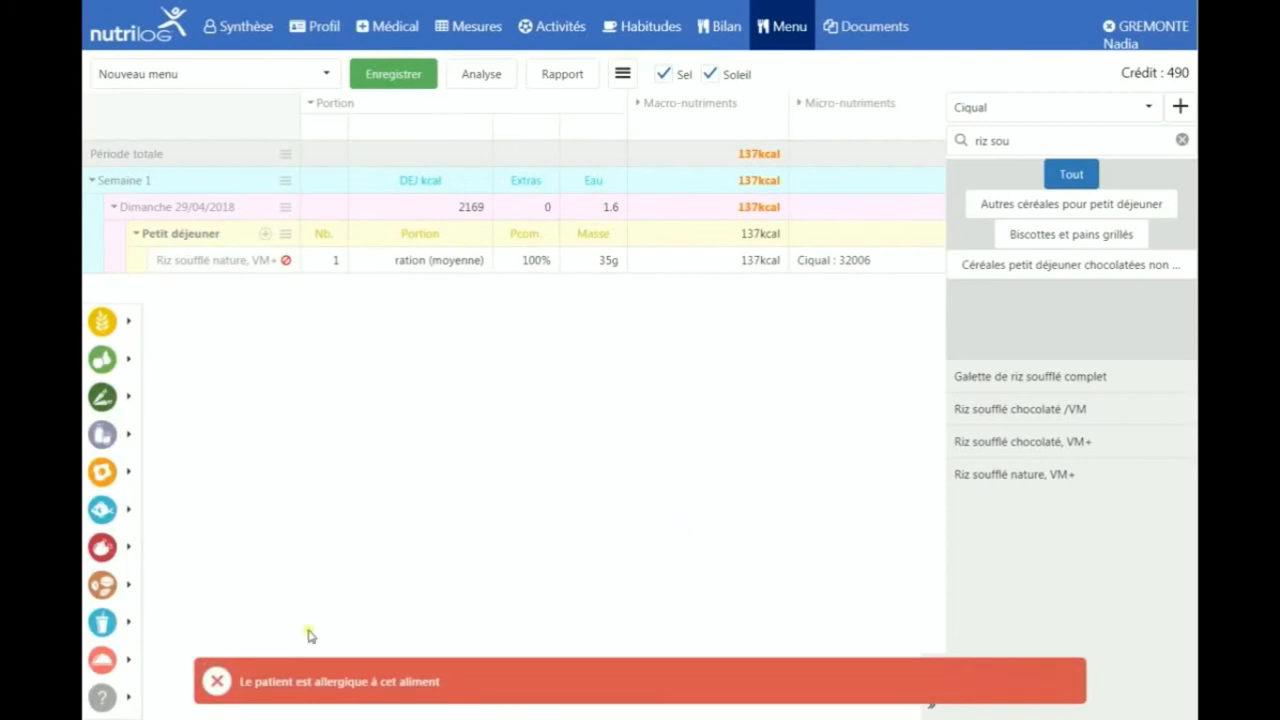
{"action": "left_click", "coordinate": [293, 292]}
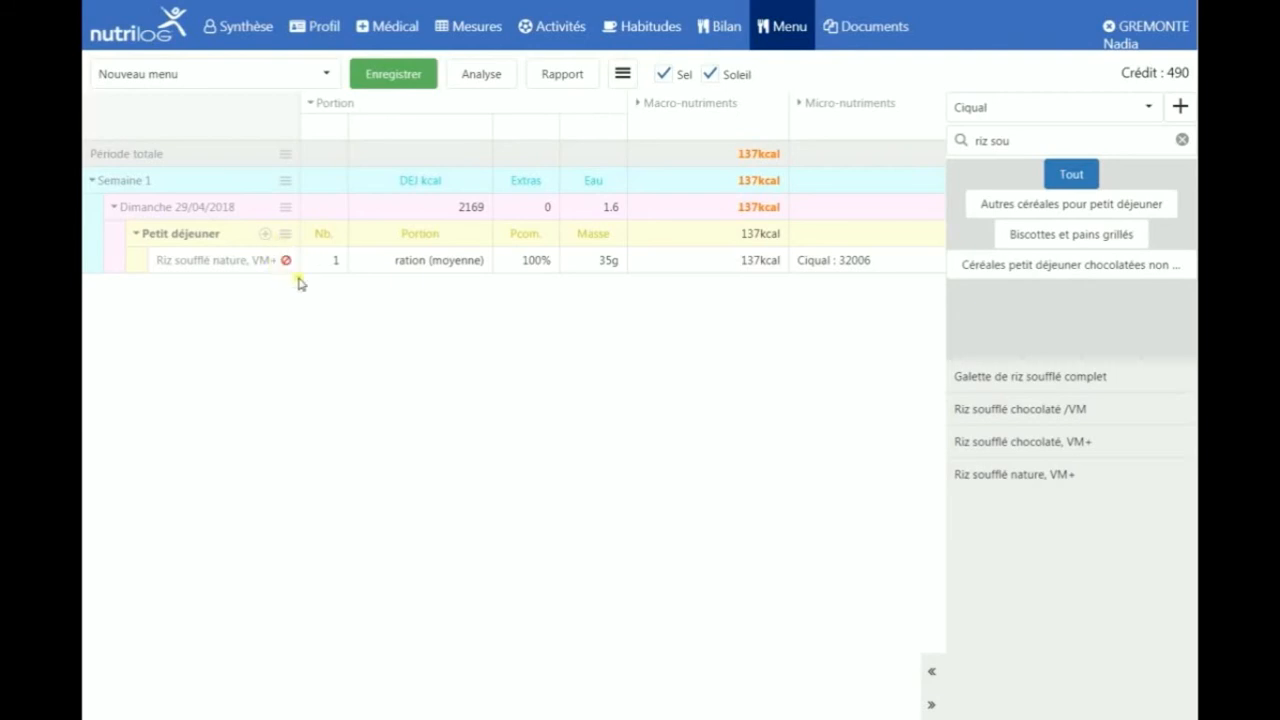
Replace Riz soufflé nature, VM+ in the Petit déjeuner meal with All-Bran
{"action": "right_click", "coordinate": [234, 260]}
{"action": "mouse_move", "coordinate": [268, 423]}
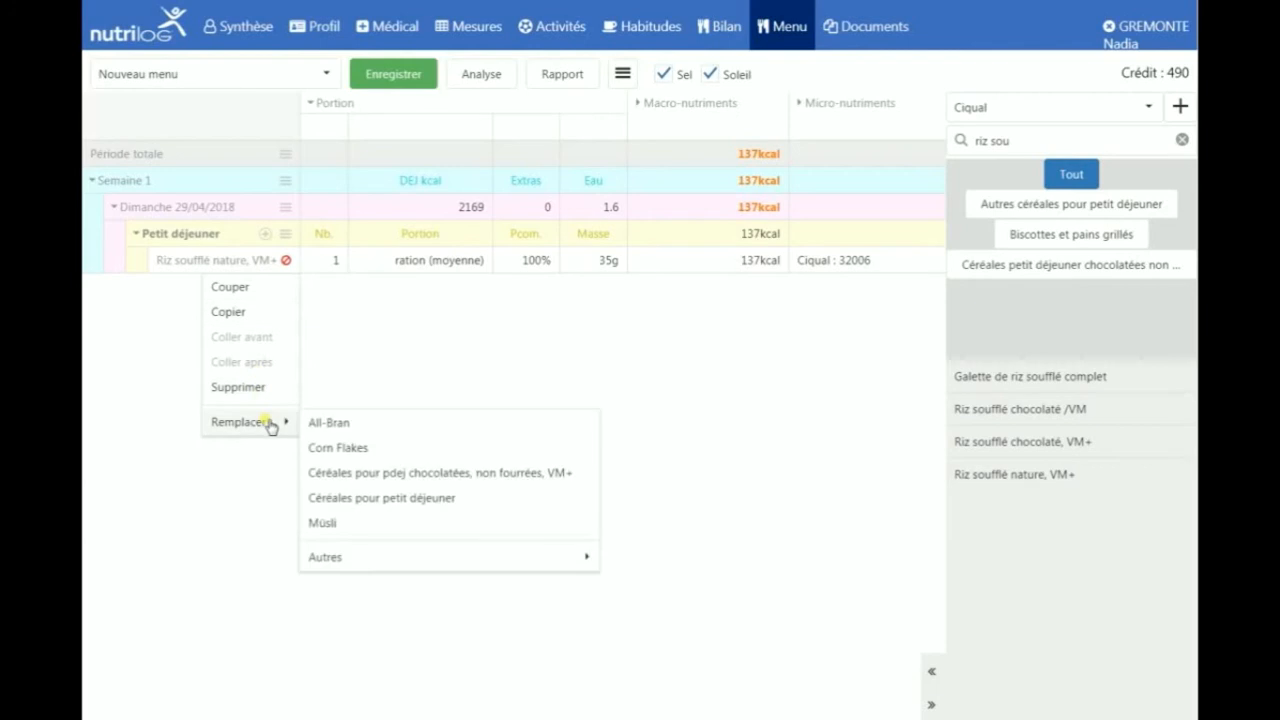
{"action": "left_click", "coordinate": [330, 424]}
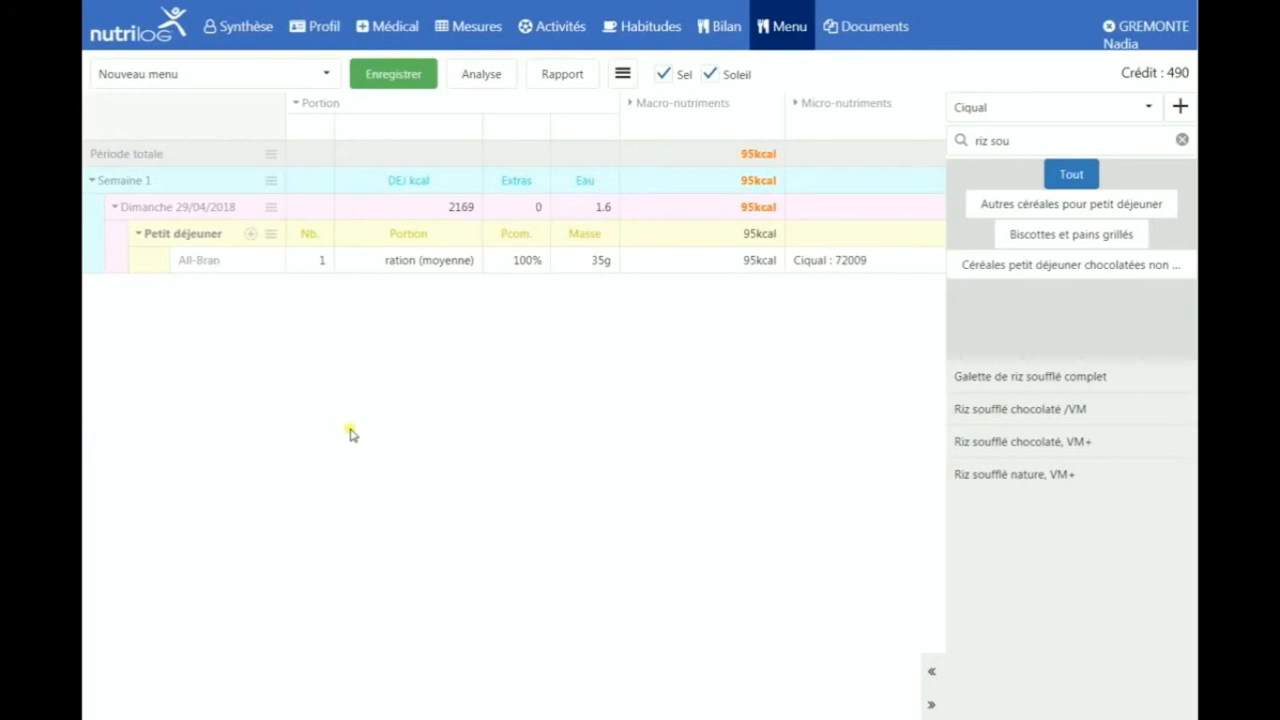
Open the saved menu "28/04/2018 Menu demo", discarding the unsaved changes to the new menu
{"action": "left_click", "coordinate": [324, 73]}
{"action": "left_click", "coordinate": [196, 129]}
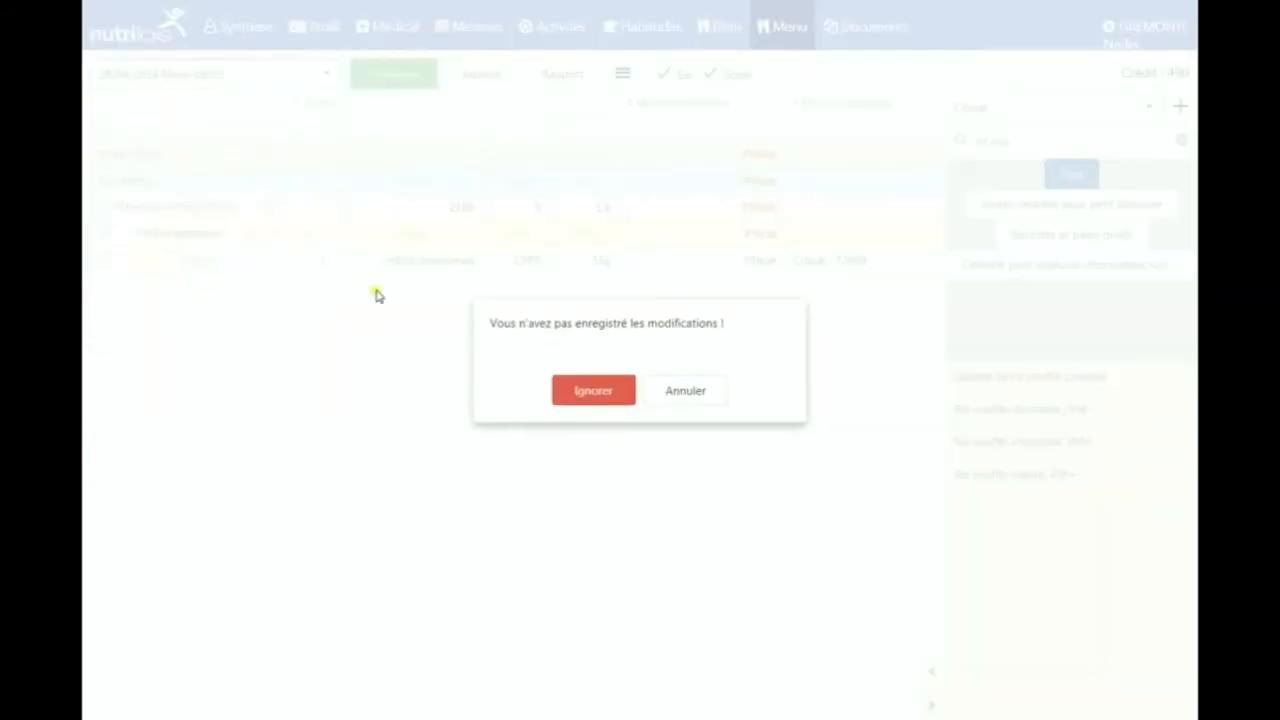
{"action": "left_click", "coordinate": [588, 392]}
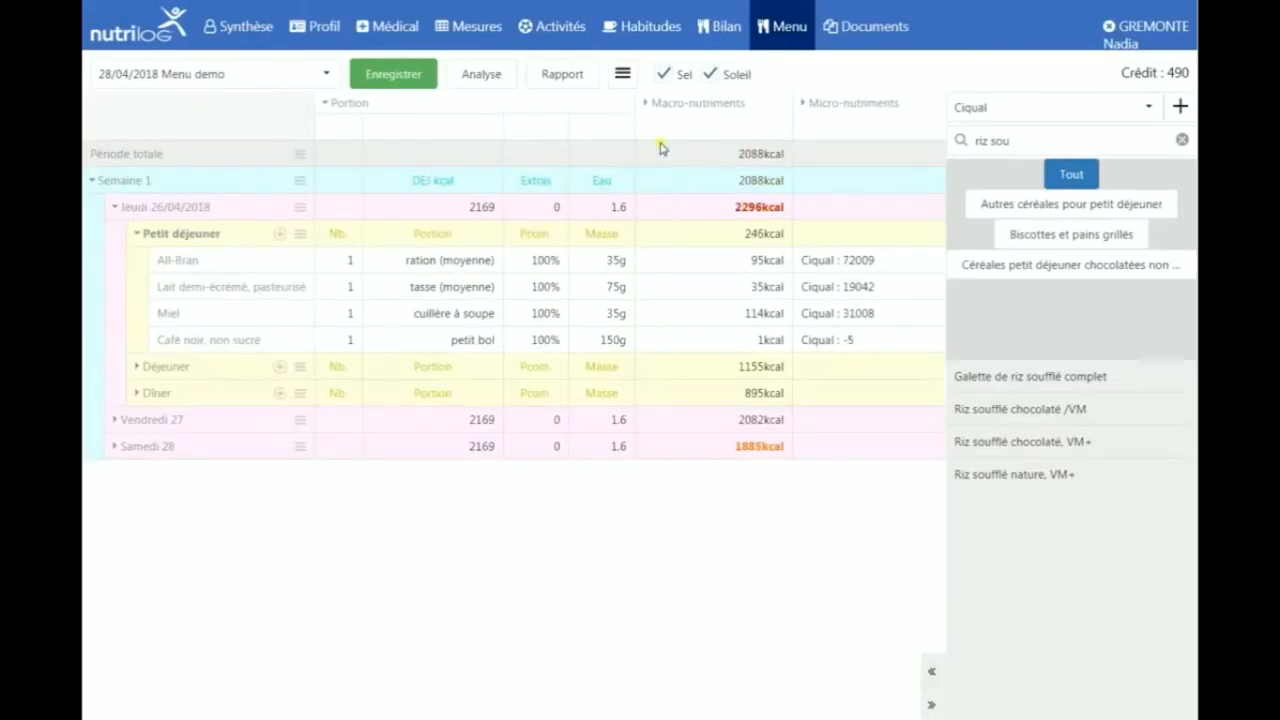
Hide the food search panel and expand the macro-nutrient and micro-nutrient columns of the menu table
{"action": "left_click", "coordinate": [663, 104]}
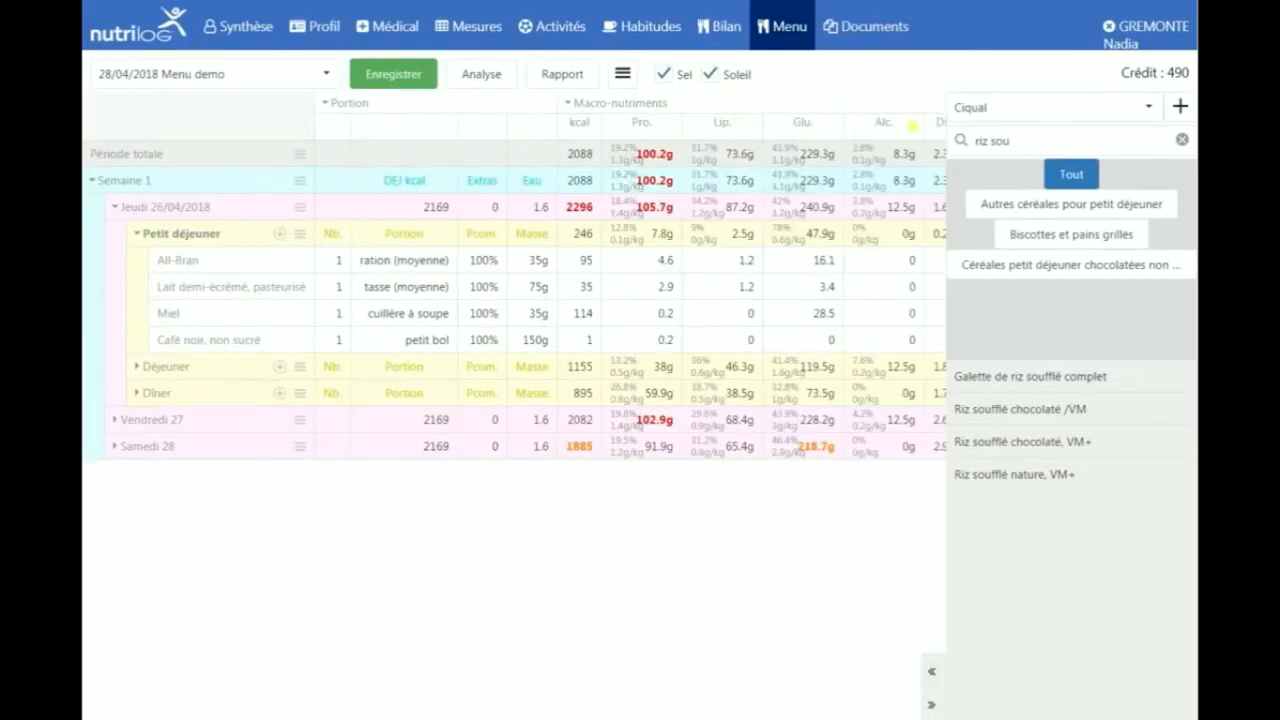
{"action": "left_click", "coordinate": [931, 704]}
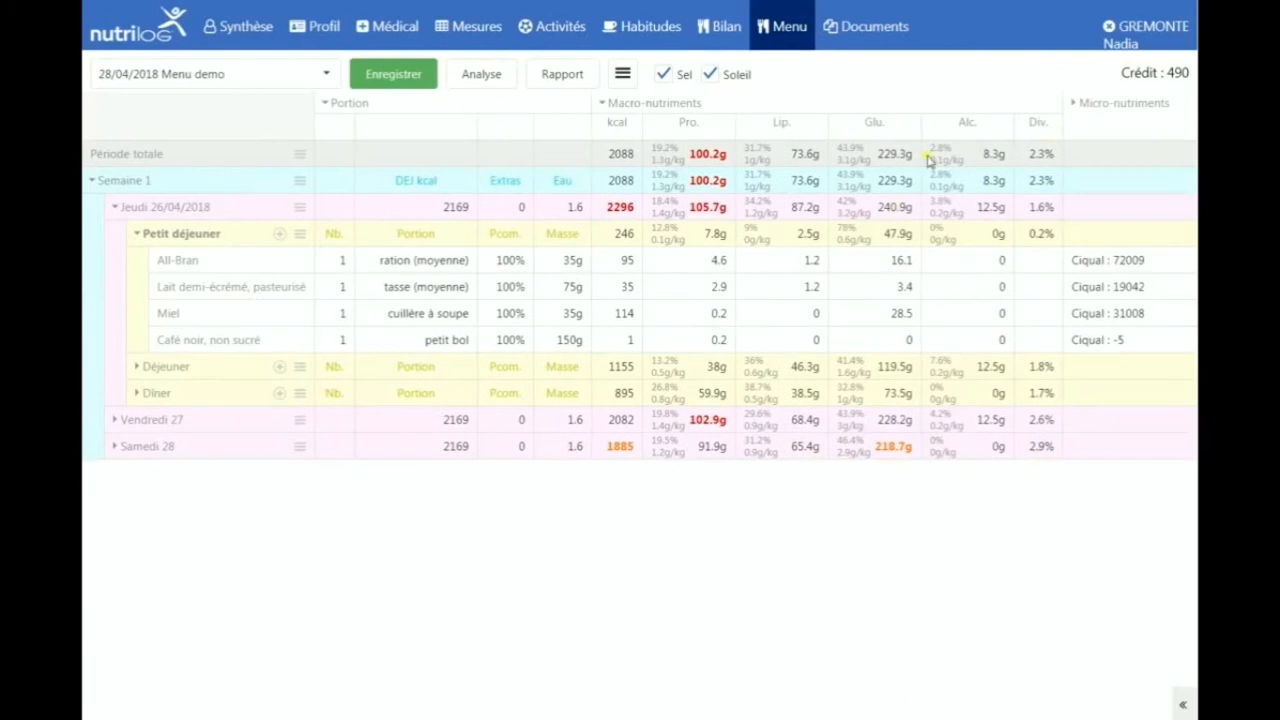
{"action": "left_click", "coordinate": [1098, 104]}
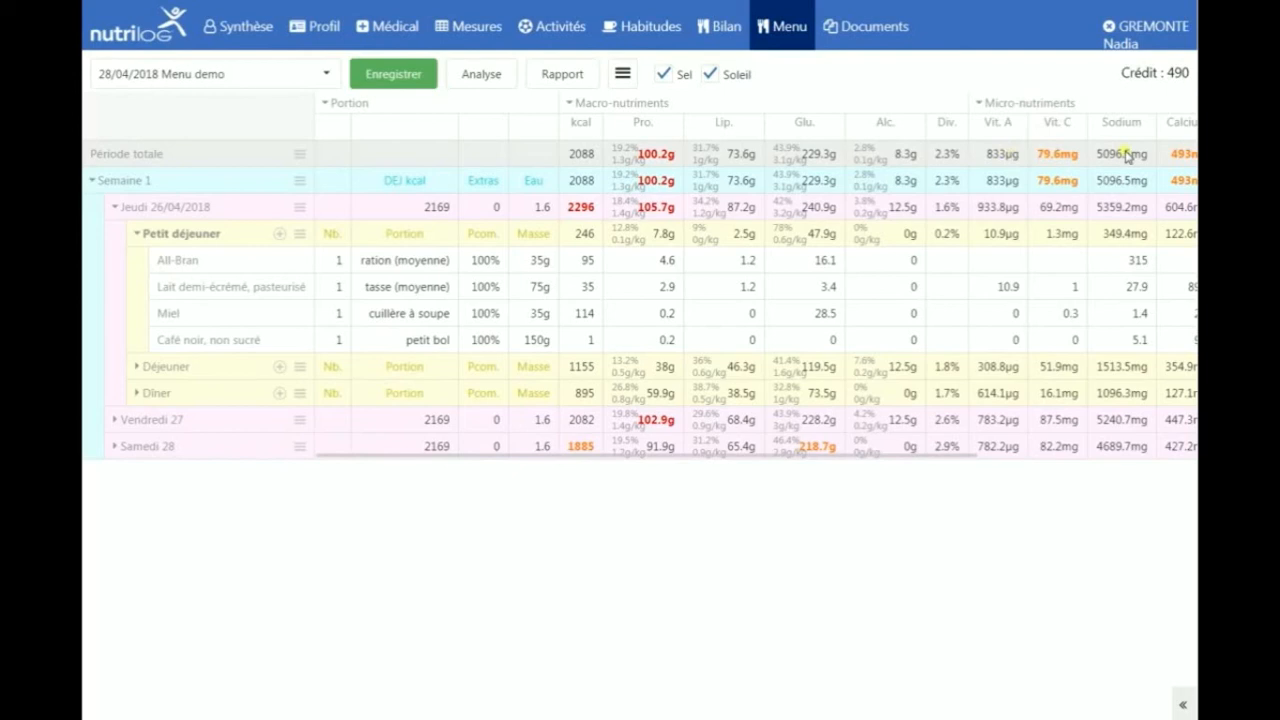
{"action": "left_click", "coordinate": [946, 124]}
Add potassium (K) to the nutrients available for the micro-nutrient columns
{"action": "right_click", "coordinate": [988, 131]}
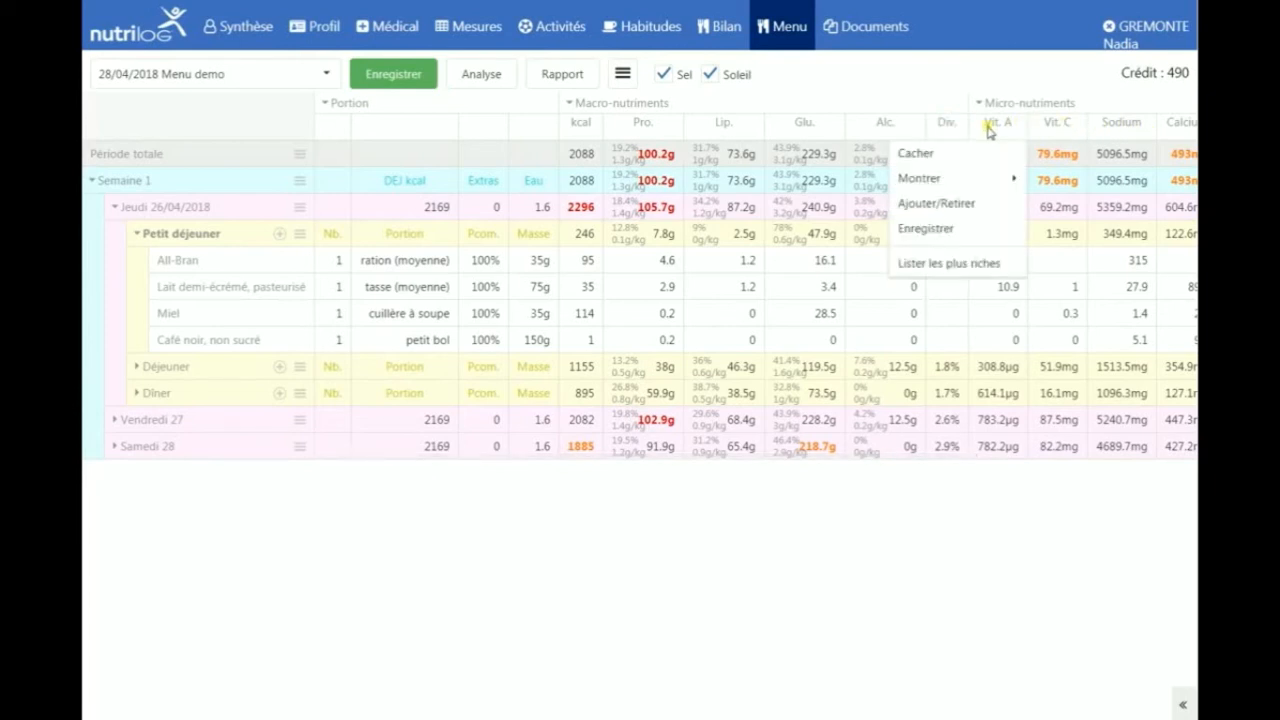
{"action": "mouse_move", "coordinate": [995, 184]}
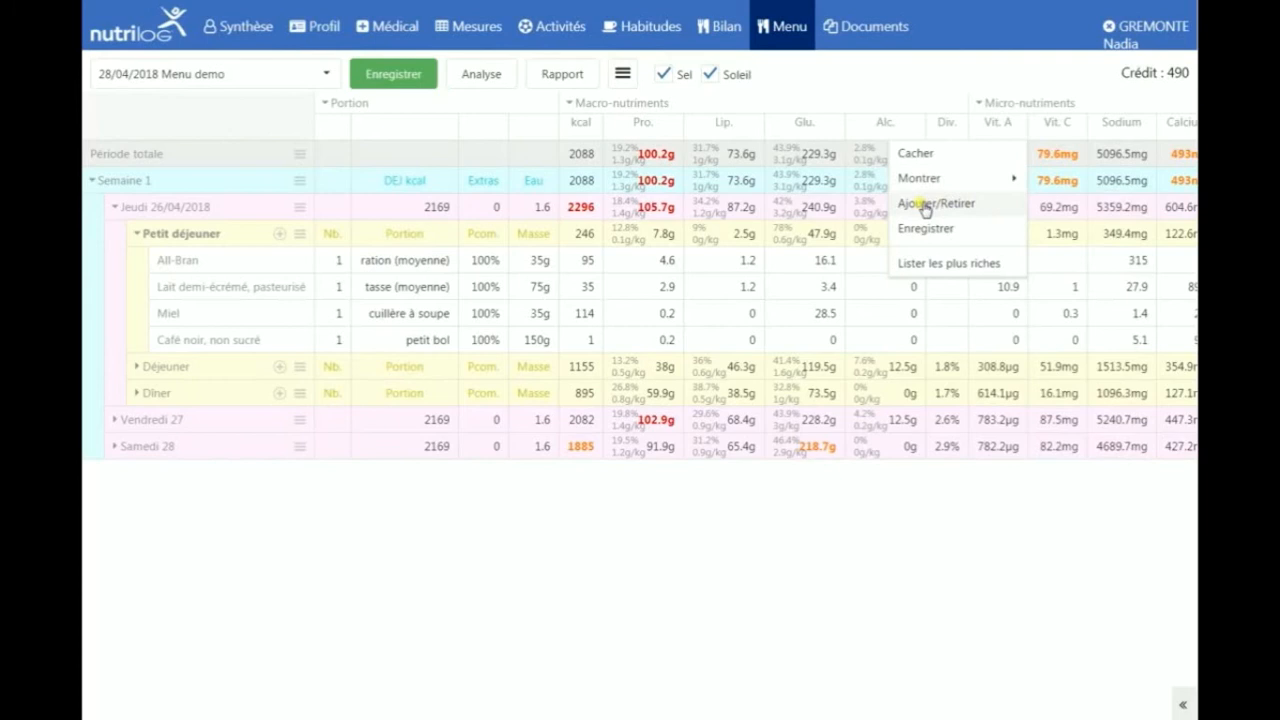
{"action": "left_click", "coordinate": [918, 203]}
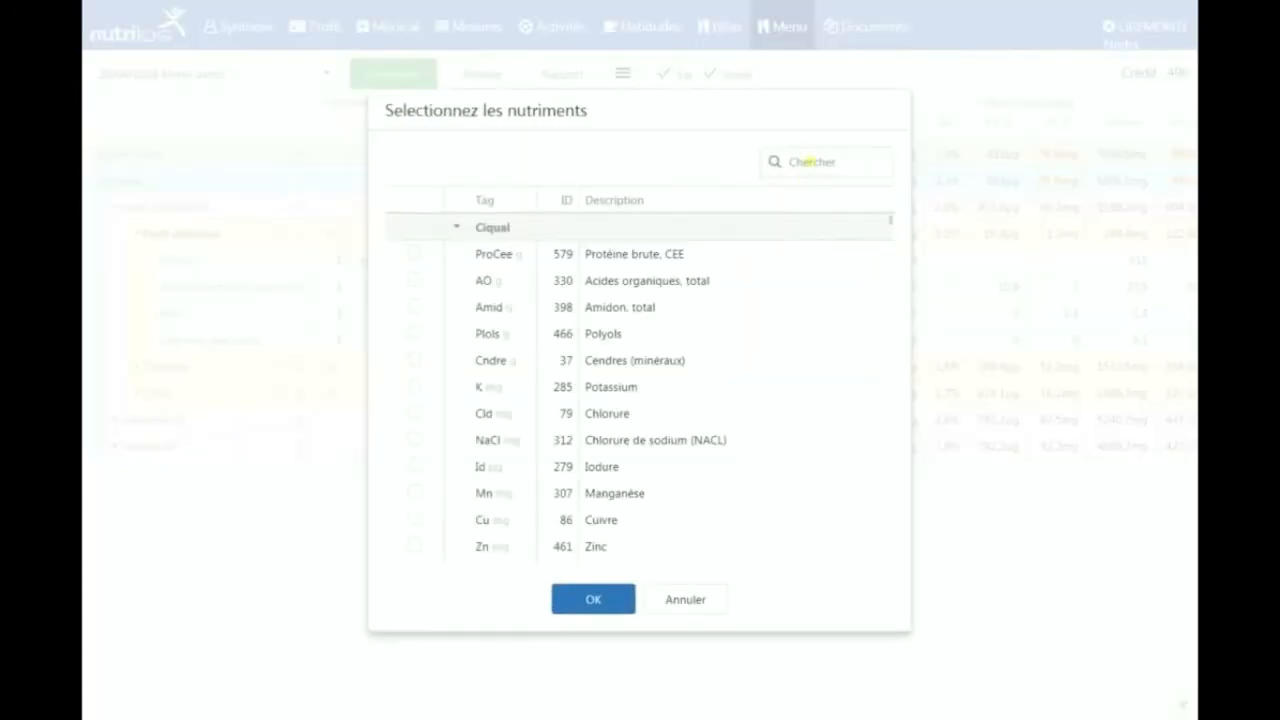
{"action": "left_click", "coordinate": [812, 161]}
{"action": "type", "text": "k"}
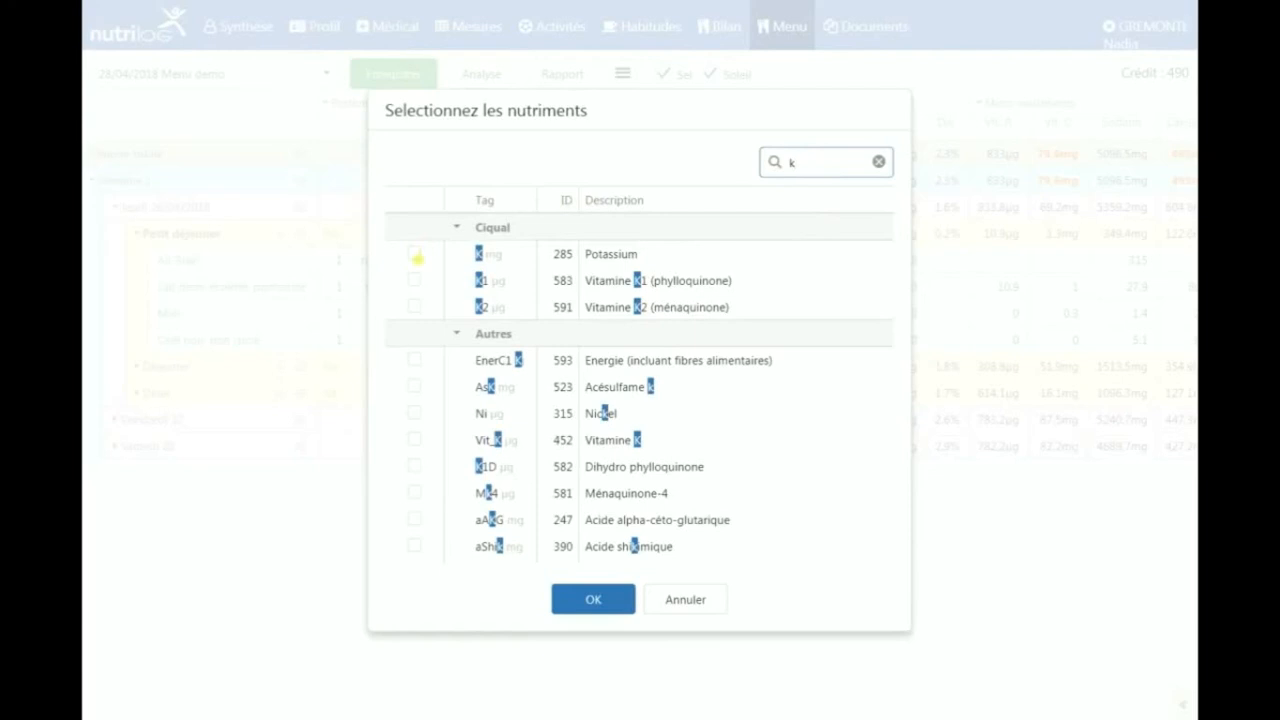
{"action": "left_click", "coordinate": [416, 256]}
{"action": "left_click", "coordinate": [584, 594]}
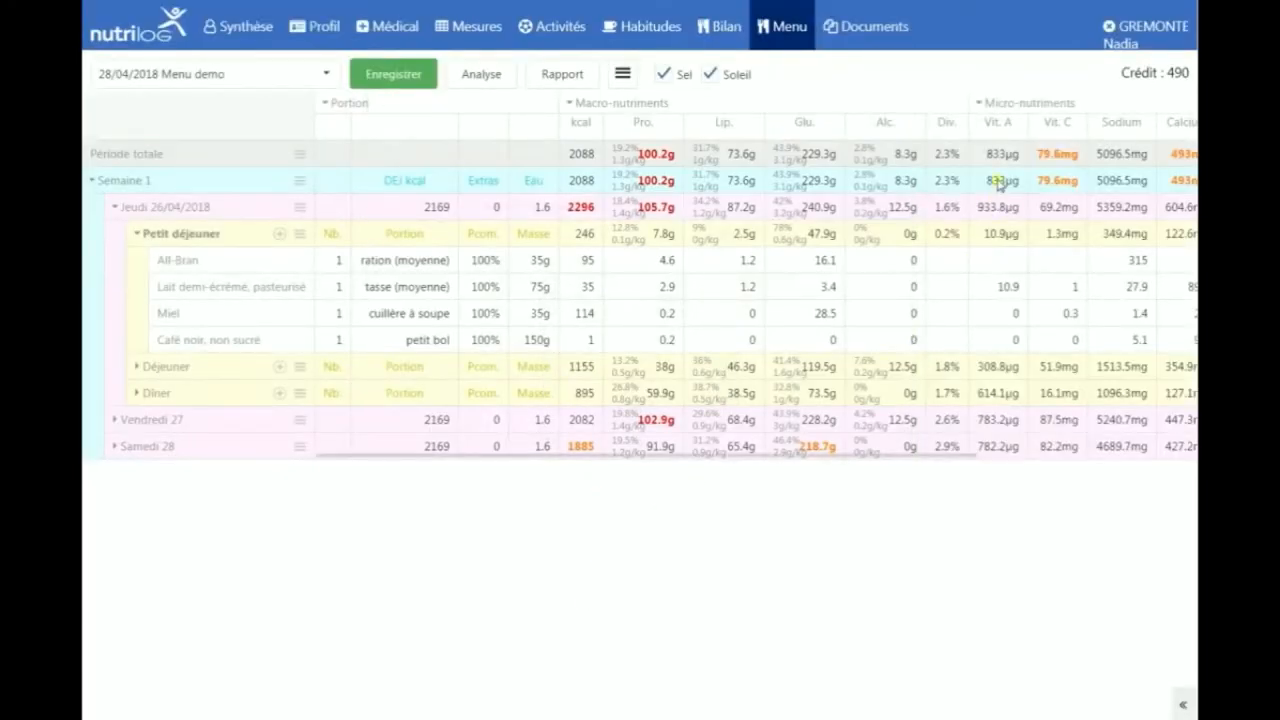
Show the K column among the micro-nutrients of the menu table
{"action": "left_click", "coordinate": [996, 133]}
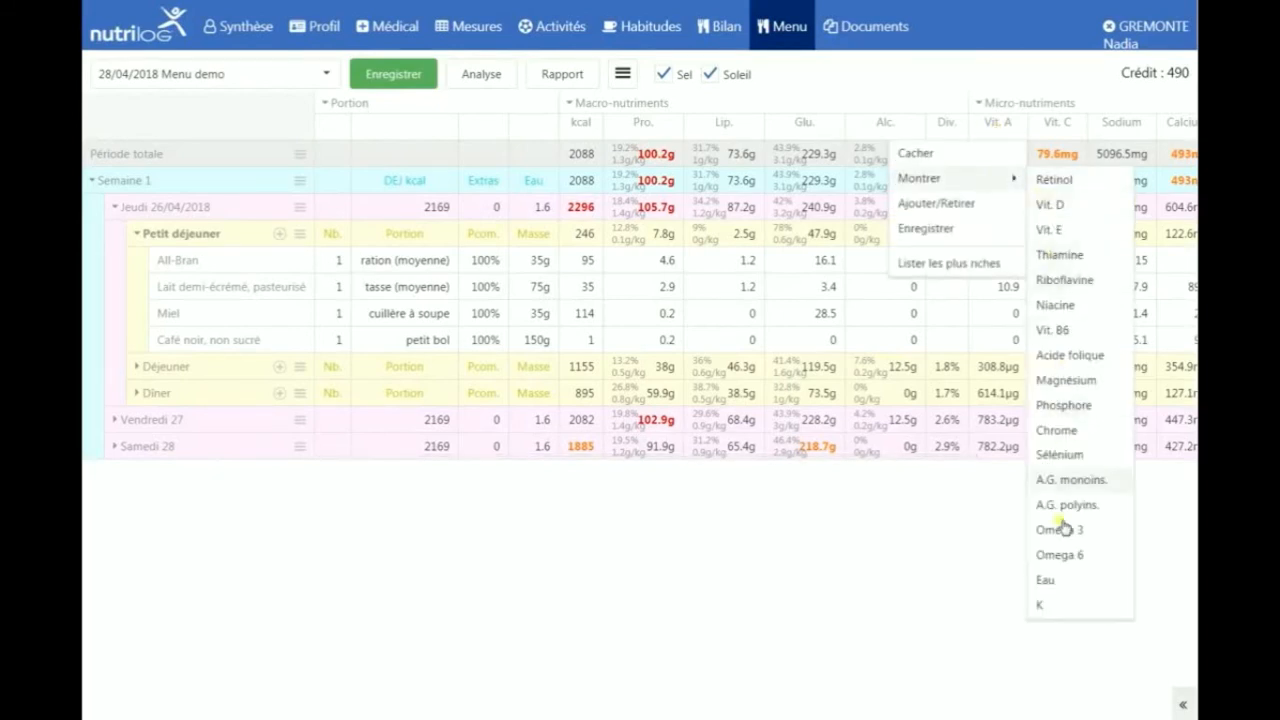
{"action": "left_click", "coordinate": [1045, 605]}
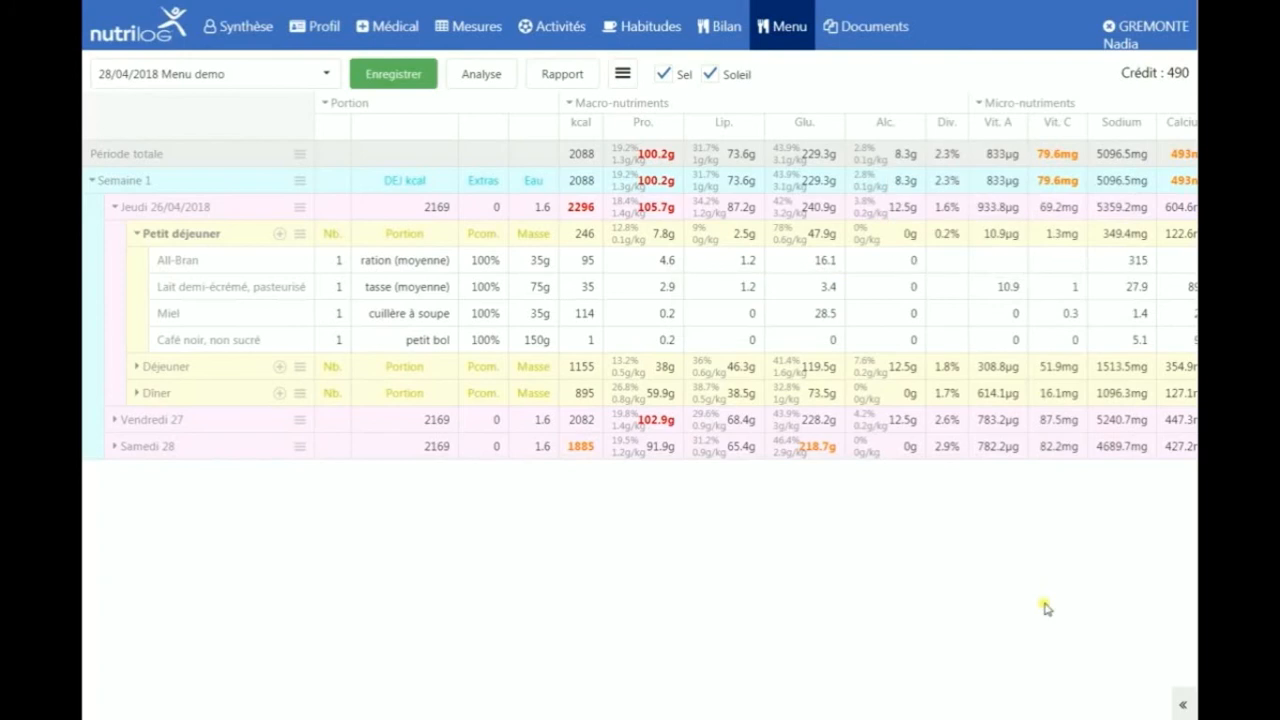
{"action": "left_click_drag", "start_coordinate": [940, 455], "coordinate": [1195, 462]}
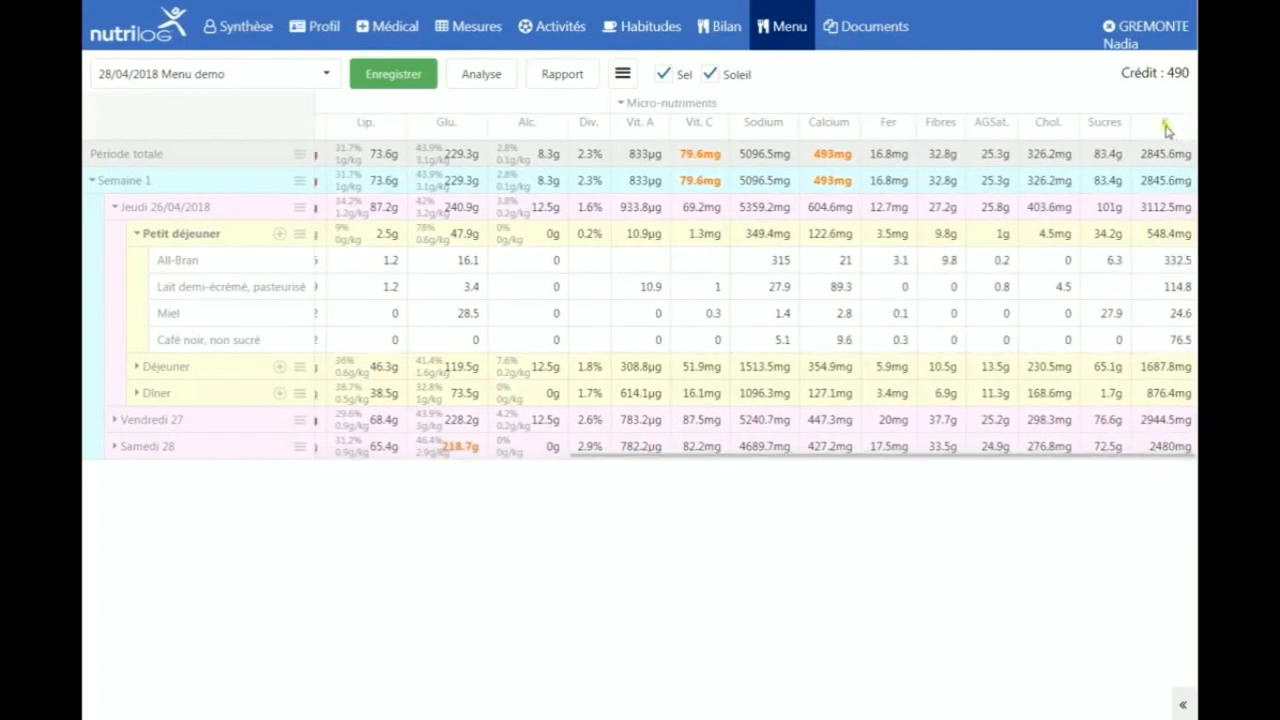
{"action": "left_click", "coordinate": [1044, 122]}
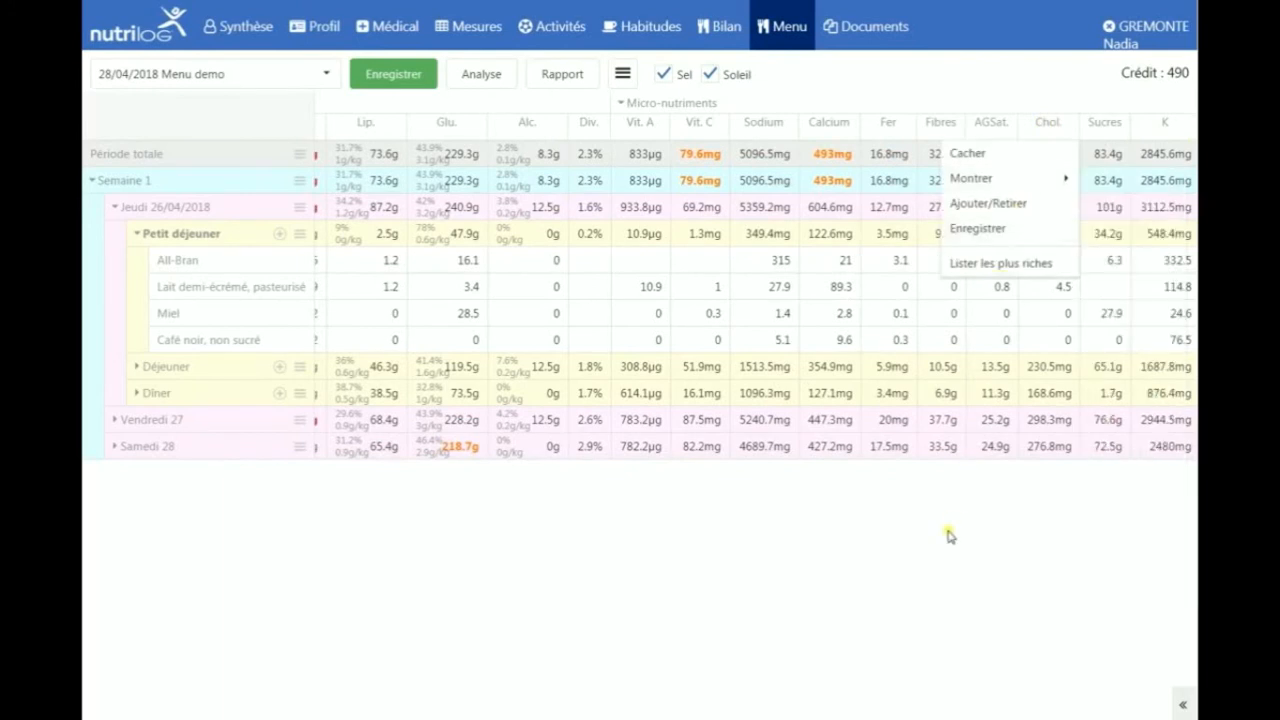
{"action": "left_click", "coordinate": [940, 467]}
Set the daily energy expenditure (DEJ) for Jeudi 26/04/2018 to 2200 kcal
{"action": "left_click_drag", "start_coordinate": [941, 457], "coordinate": [605, 460]}
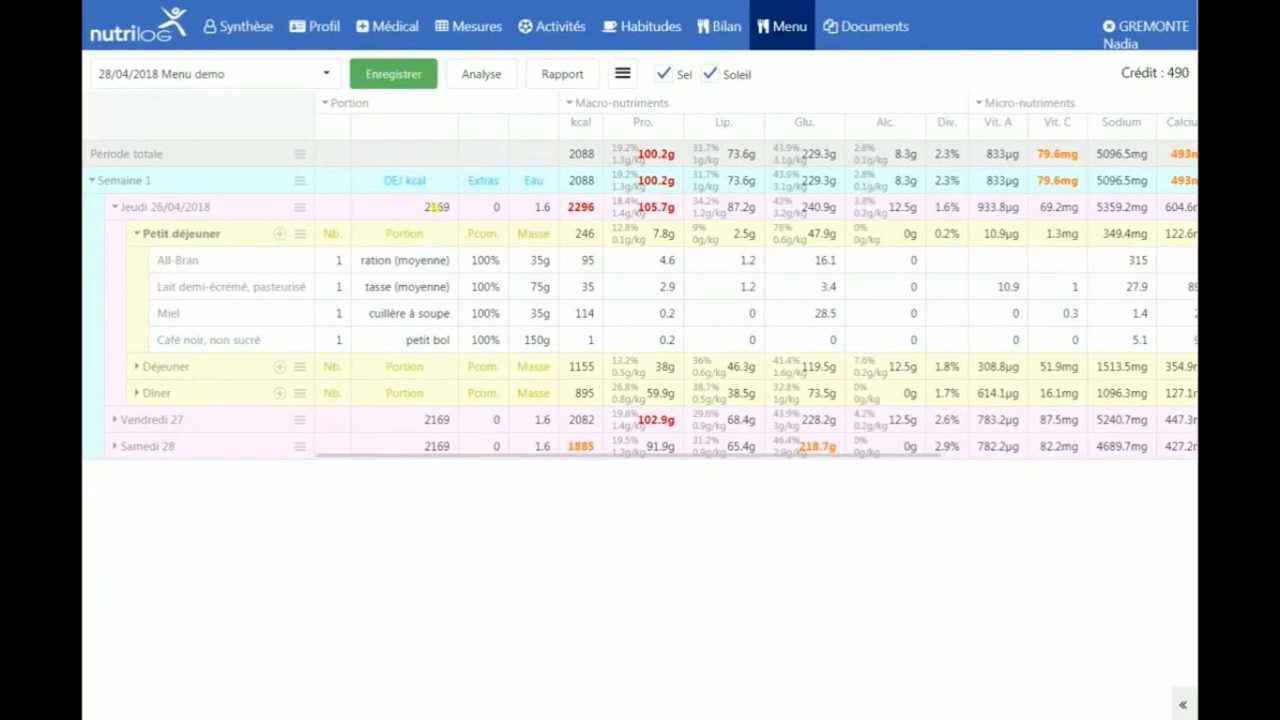
{"action": "double_click", "coordinate": [435, 207]}
{"action": "type", "text": "2200"}
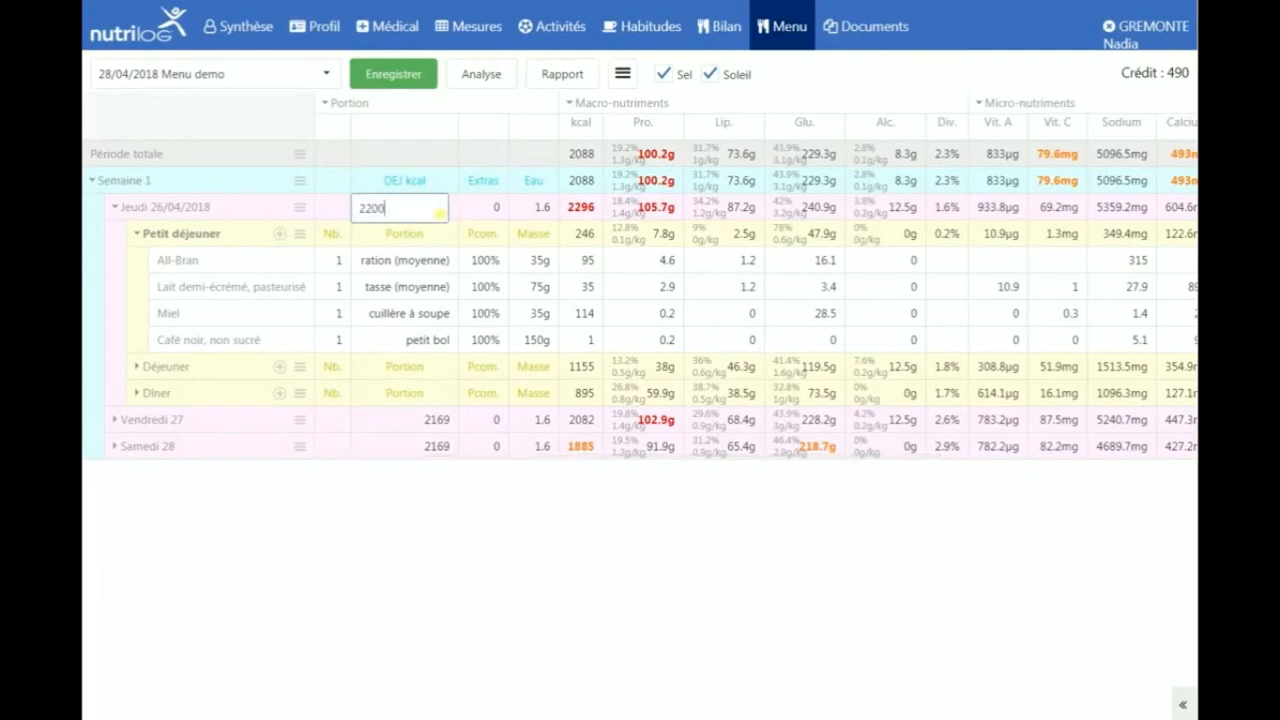
{"action": "key", "text": "Return"}
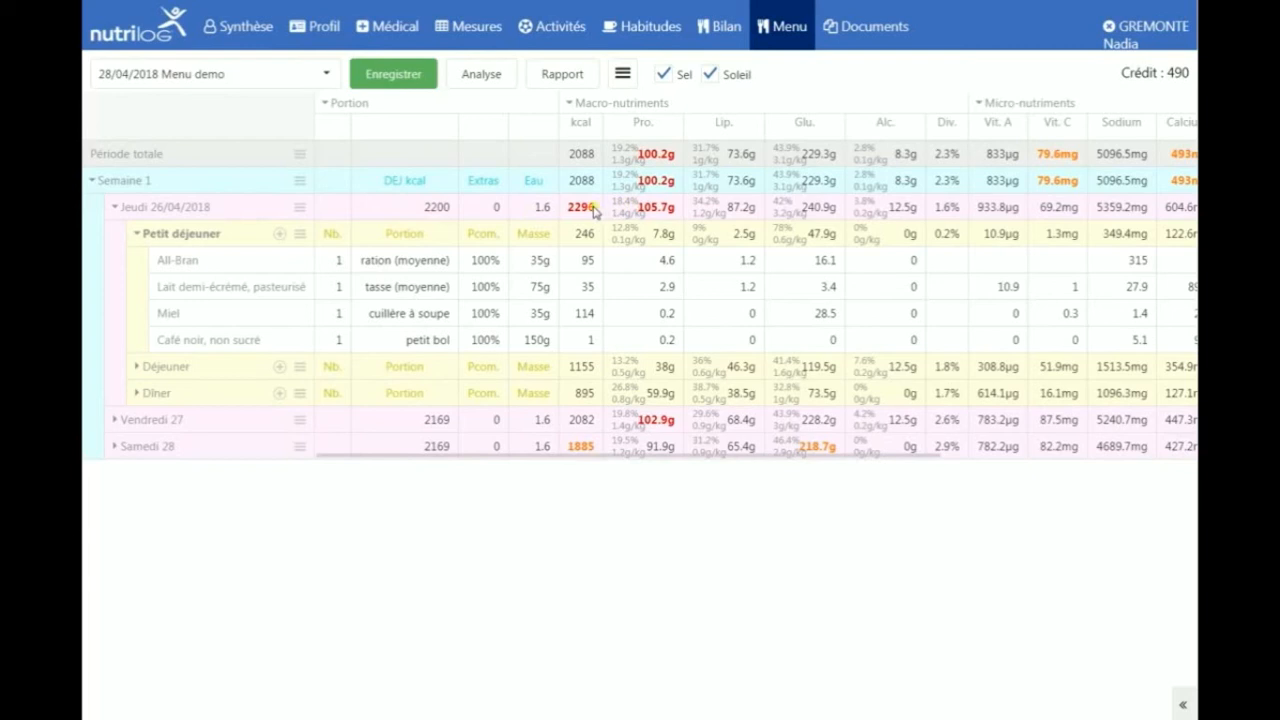
Set the adjusted energy requirement (Besoins ajustés) to 2200 kcal from the energy details of Jeudi 26/04/2018
{"action": "mouse_move", "coordinate": [582, 208]}
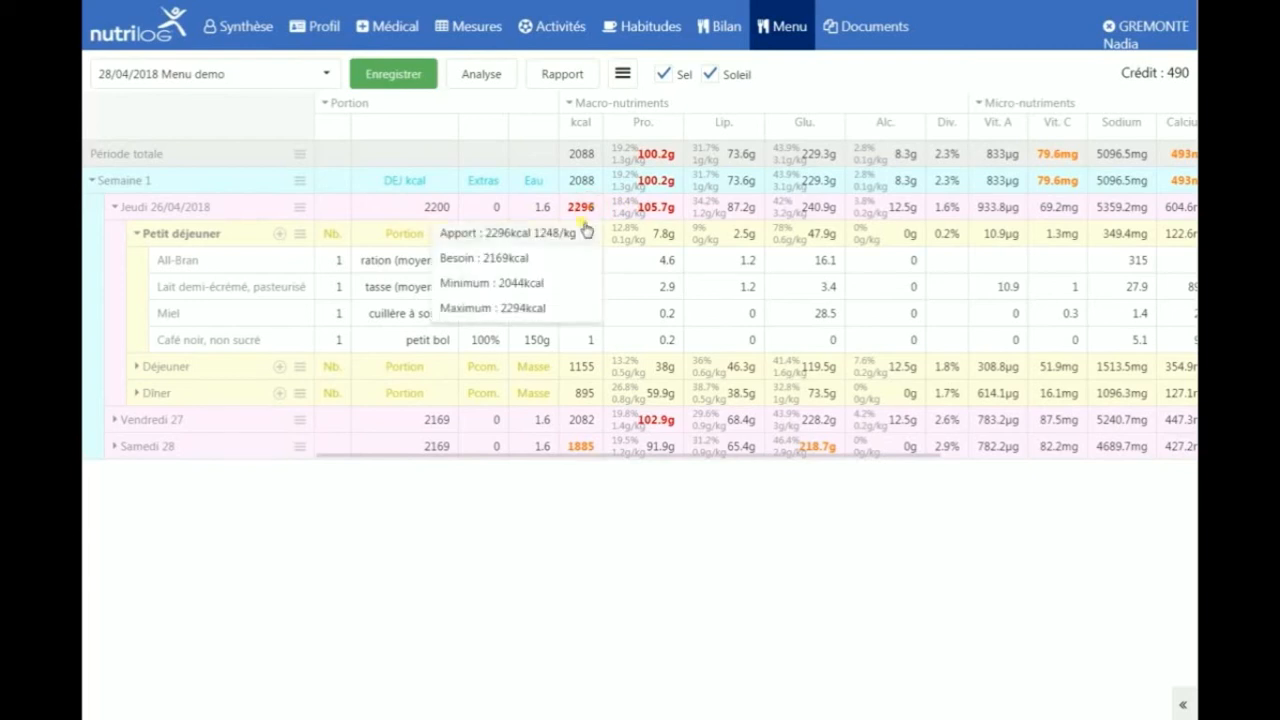
{"action": "left_click", "coordinate": [496, 268]}
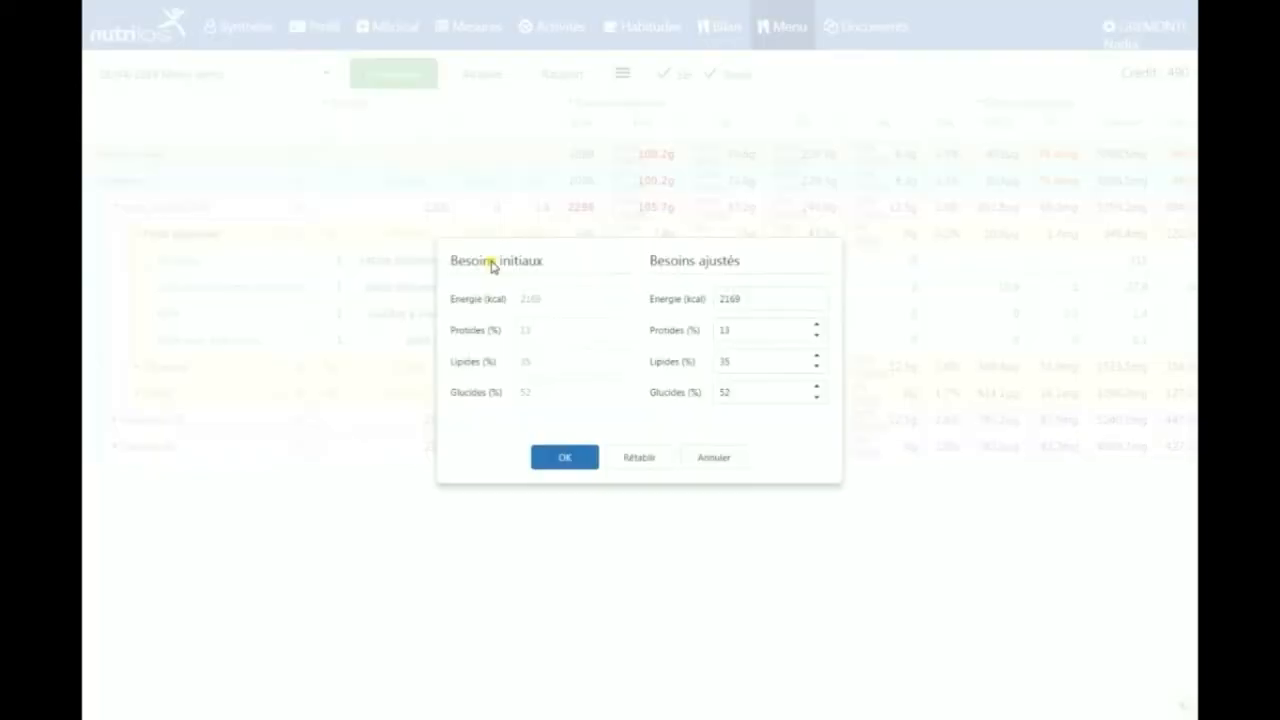
{"action": "left_click", "coordinate": [764, 288]}
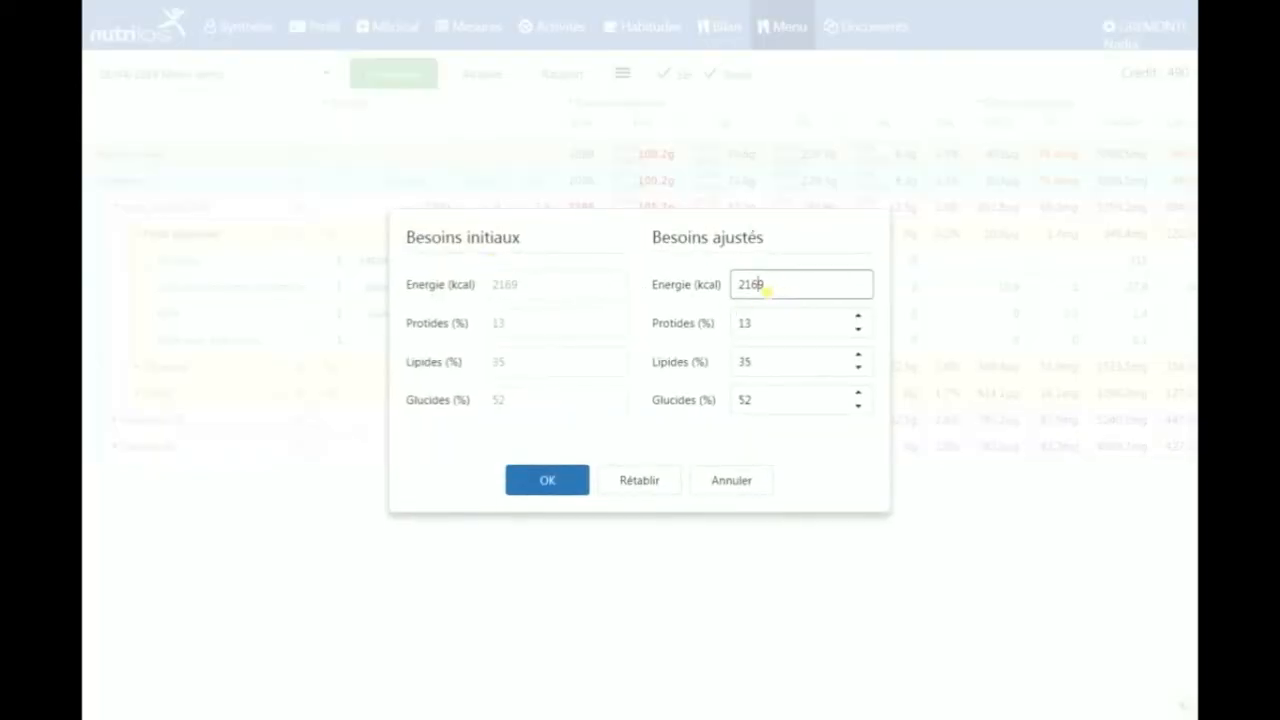
{"action": "double_click", "coordinate": [762, 287]}
{"action": "type", "text": "2200"}
{"action": "left_click", "coordinate": [550, 480]}
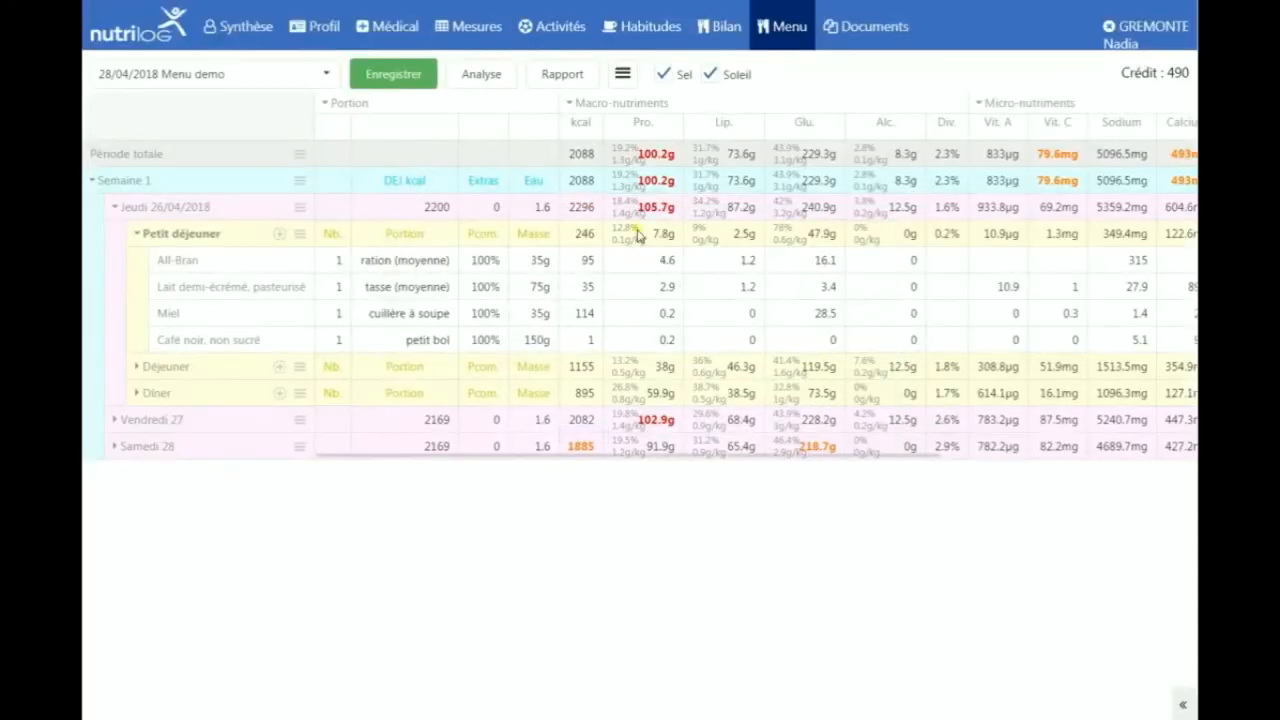
Examine the protein and energy intake, requirement and limits for Jeudi 26/04/2018, along with the weekly and total-period energy values
{"action": "left_click", "coordinate": [645, 205]}
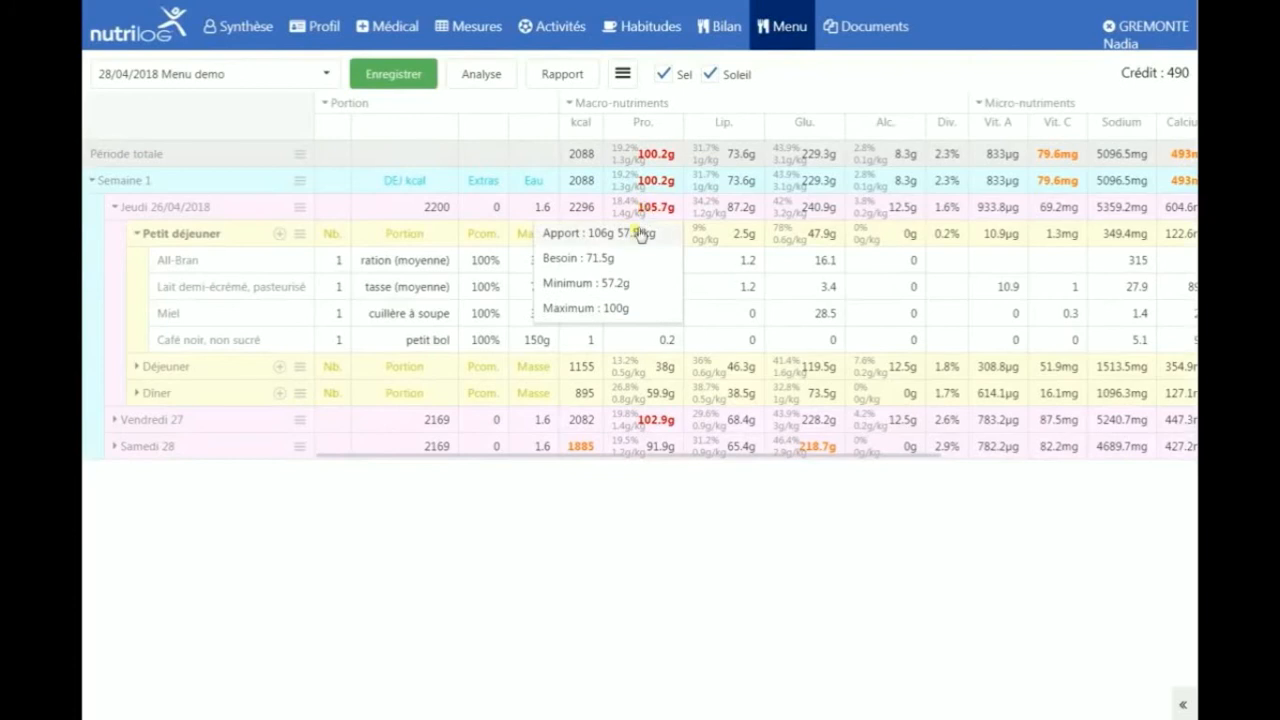
{"action": "left_click", "coordinate": [587, 209]}
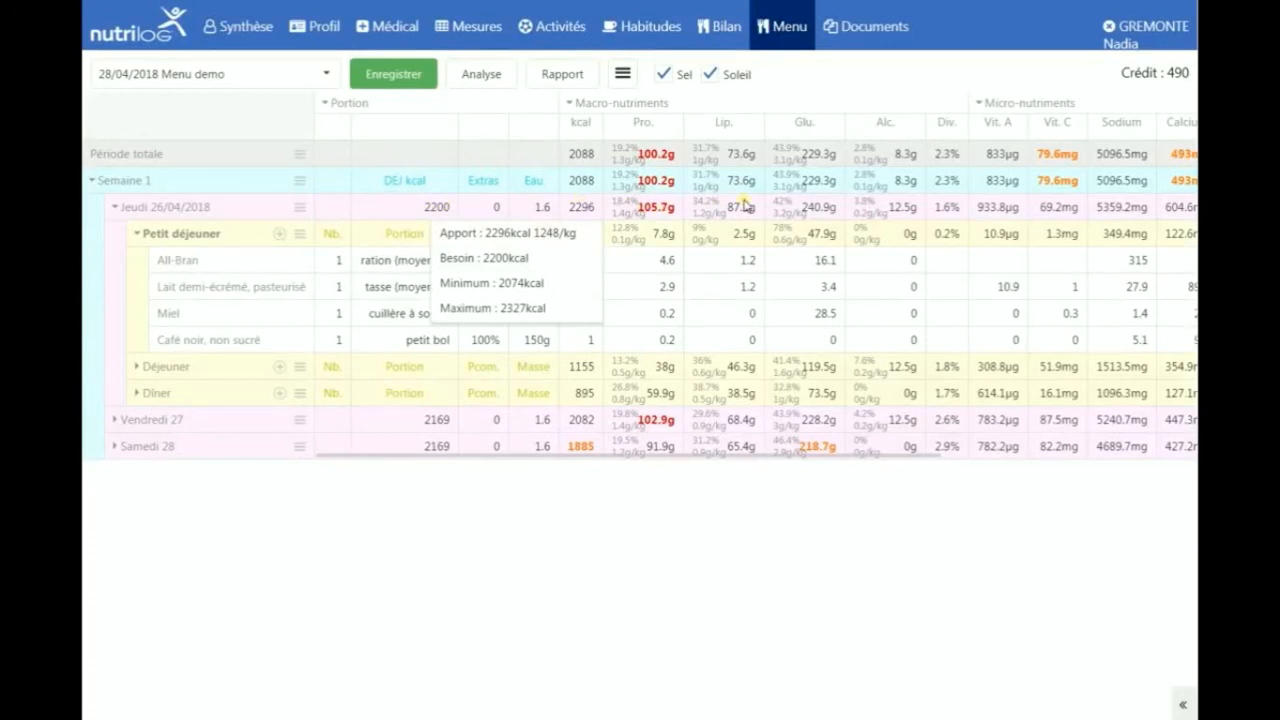
{"action": "left_click", "coordinate": [720, 586]}
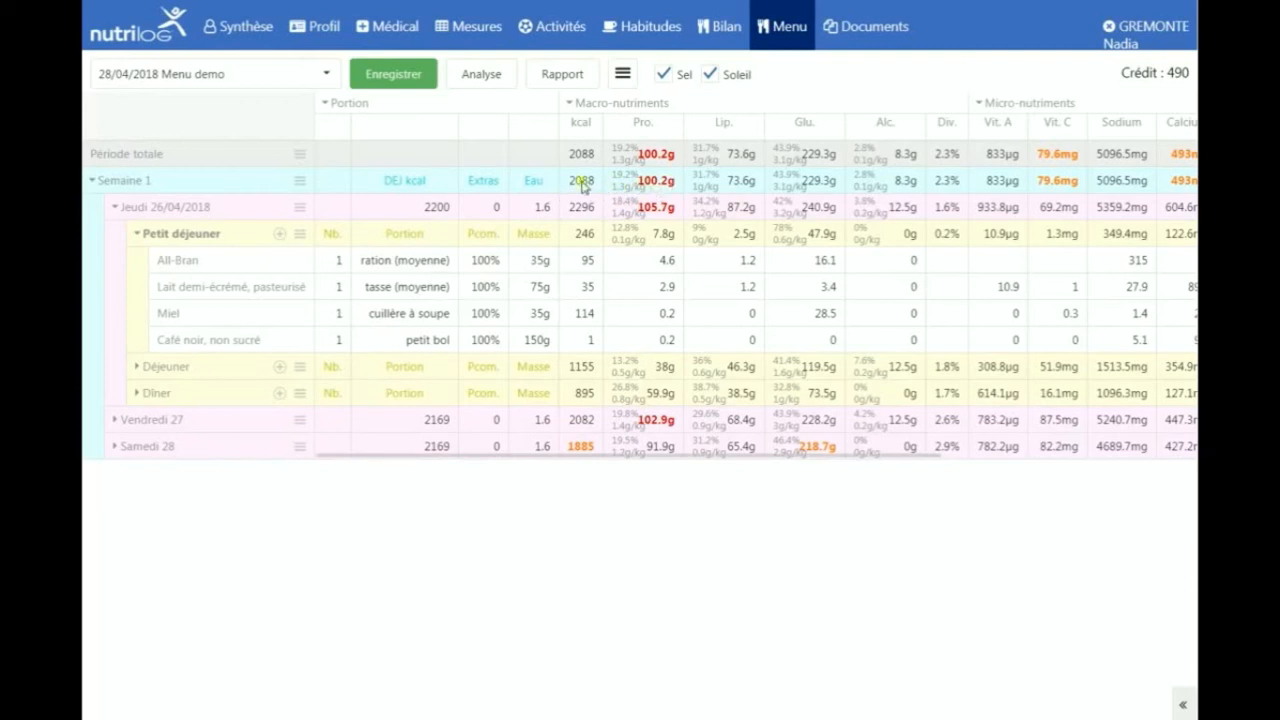
{"action": "mouse_move", "coordinate": [583, 185]}
{"action": "mouse_move", "coordinate": [586, 157]}
Set the adjusted vitamin C requirement (Besoin ajusté) to 125 mg from the Vit. C details of Jeudi 26/04/2018
{"action": "mouse_move", "coordinate": [1054, 206]}
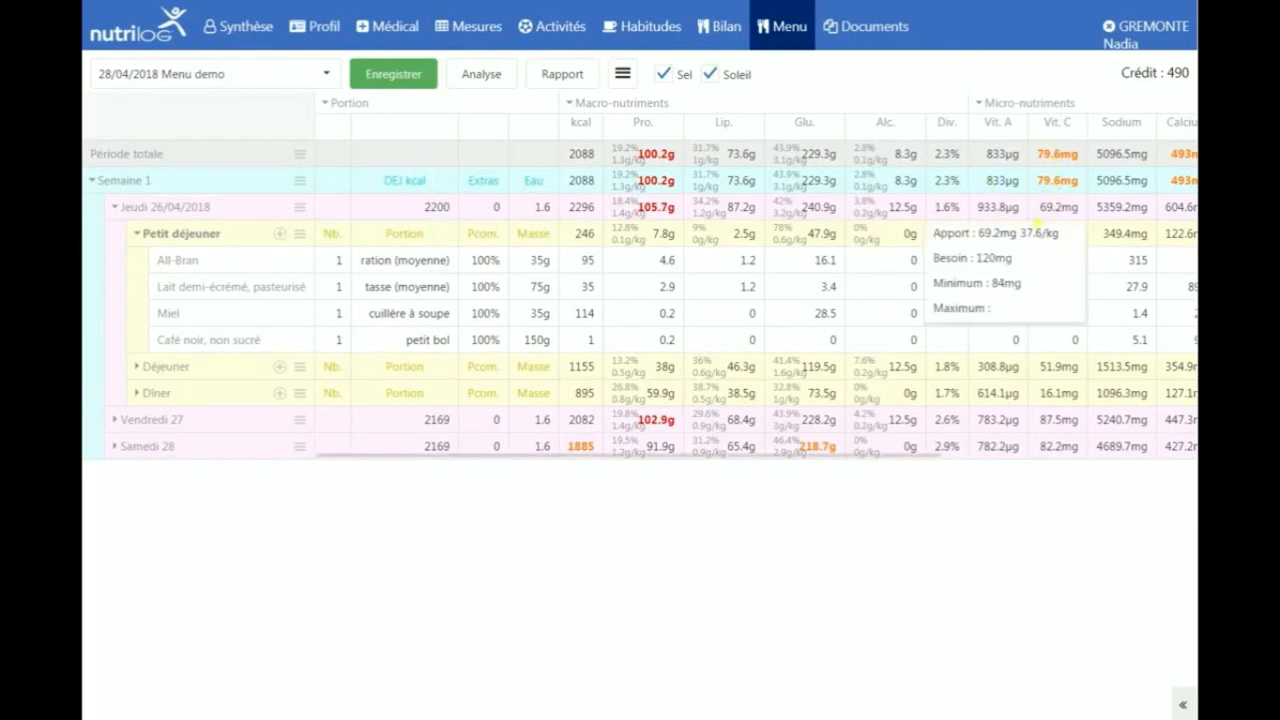
{"action": "left_click", "coordinate": [1010, 260]}
{"action": "left_click", "coordinate": [661, 364]}
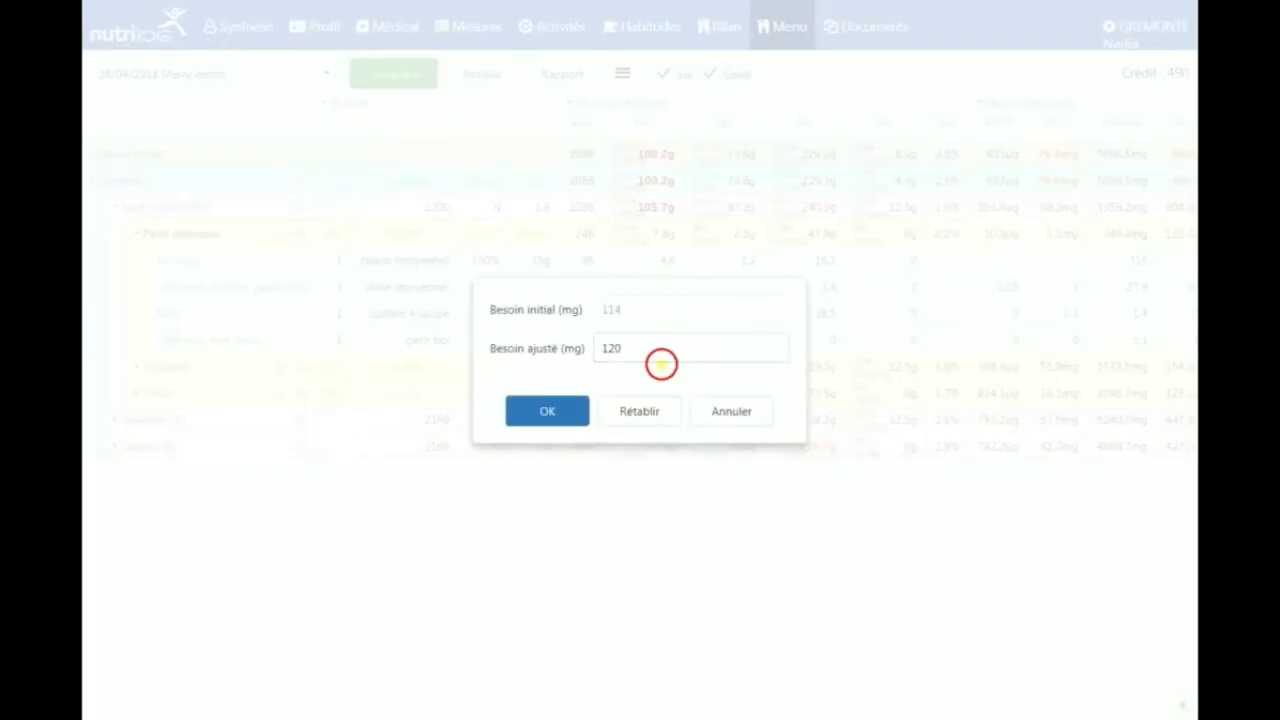
{"action": "type", "text": "125"}
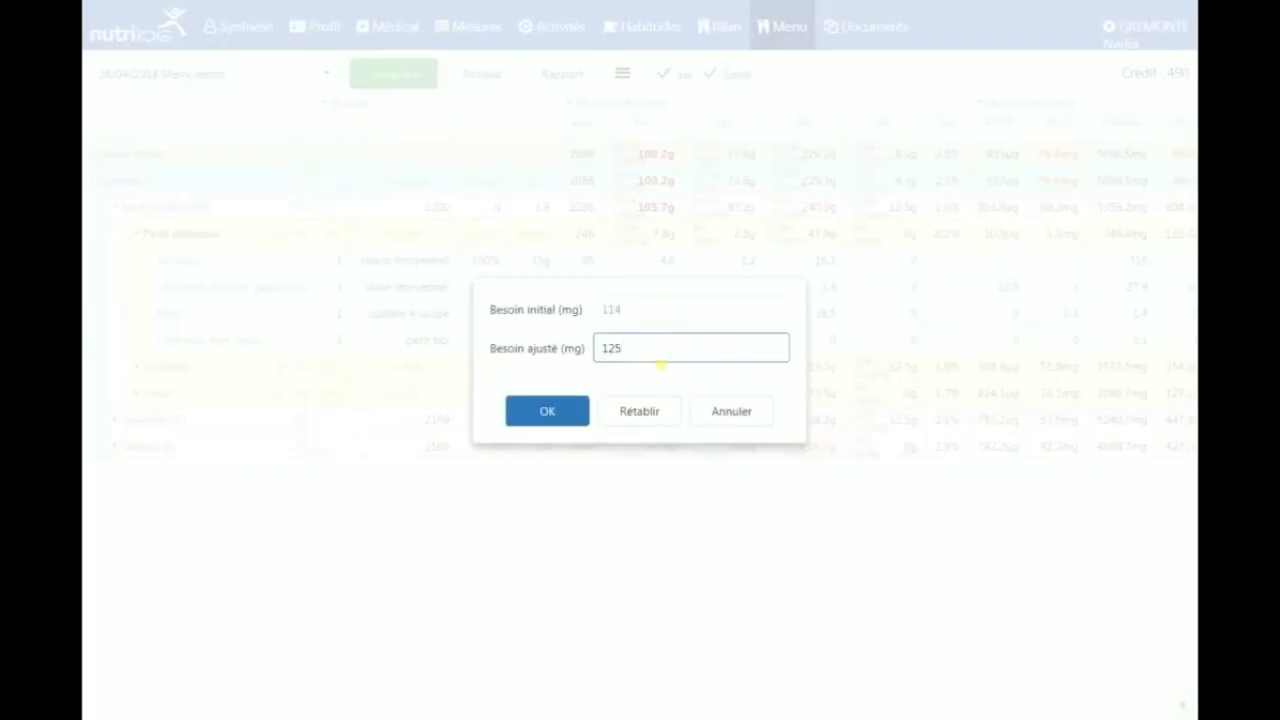
{"action": "left_click", "coordinate": [565, 409]}
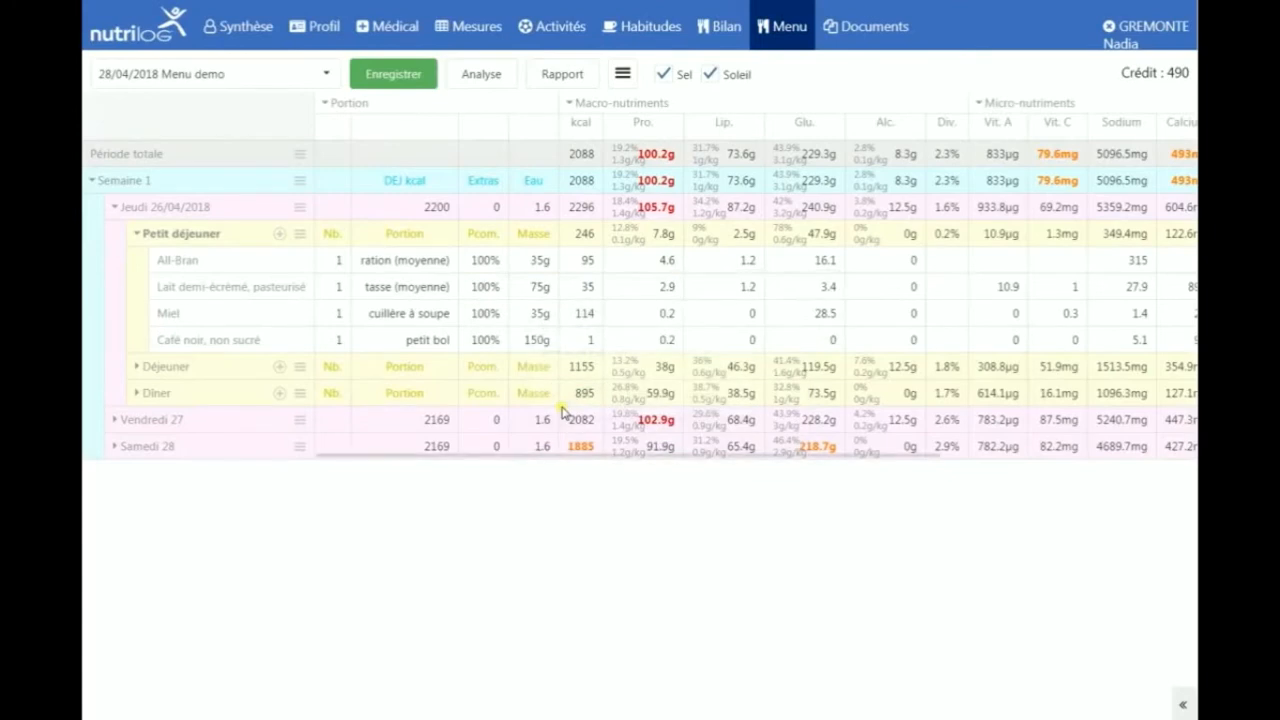
Try an Extras value for Jeudi 26/04/2018 and reset Extras to 0
{"action": "left_click", "coordinate": [492, 209]}
{"action": "type", "text": "50"}
{"action": "key", "text": "Return"}
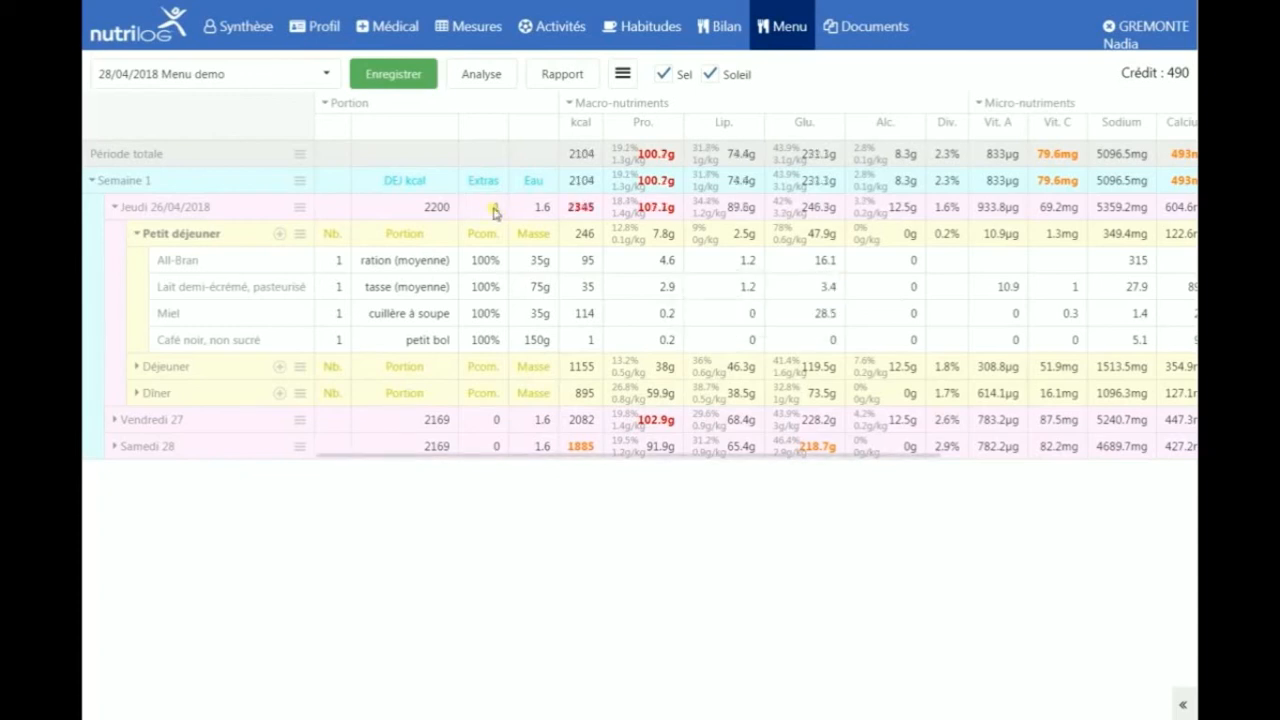
{"action": "left_click", "coordinate": [493, 209]}
{"action": "type", "text": "0"}
{"action": "key", "text": "Return"}
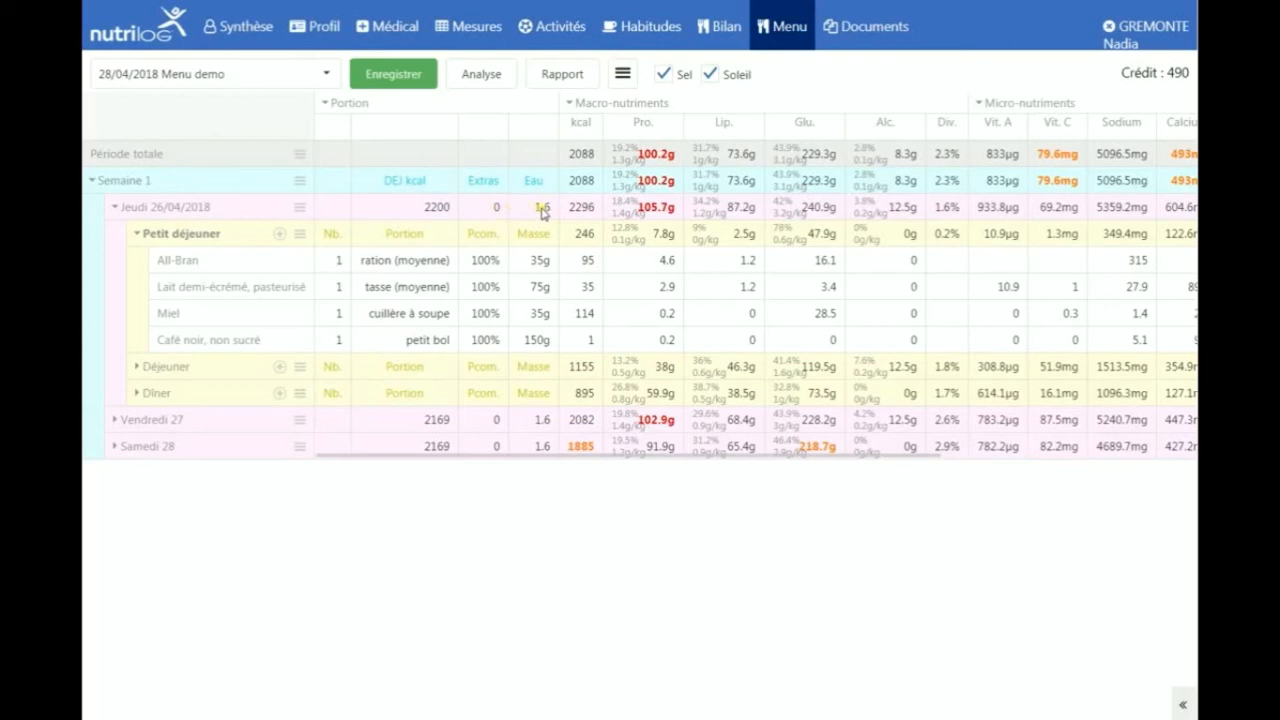
Set the water intake (Eau) for Jeudi 26/04/2018 to 1.7
{"action": "left_click", "coordinate": [535, 208]}
{"action": "type", "text": "1"}
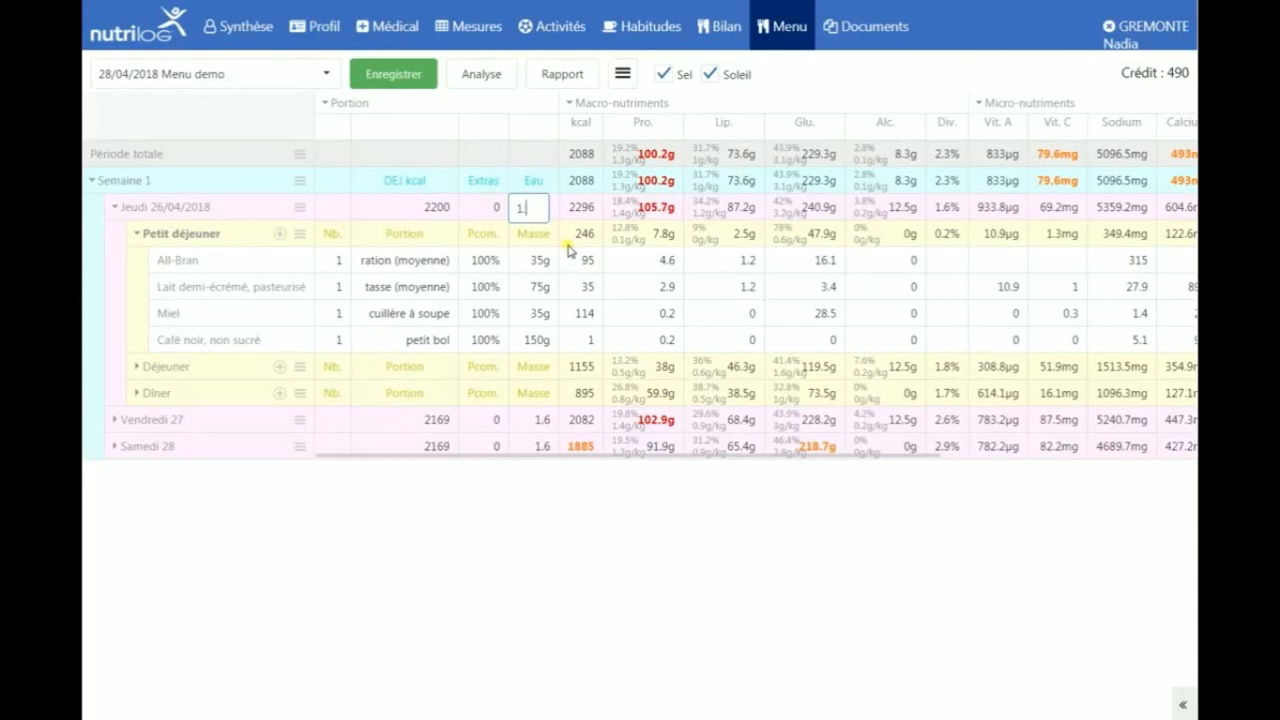
{"action": "type", "text": ".7"}
{"action": "key", "text": "Return"}
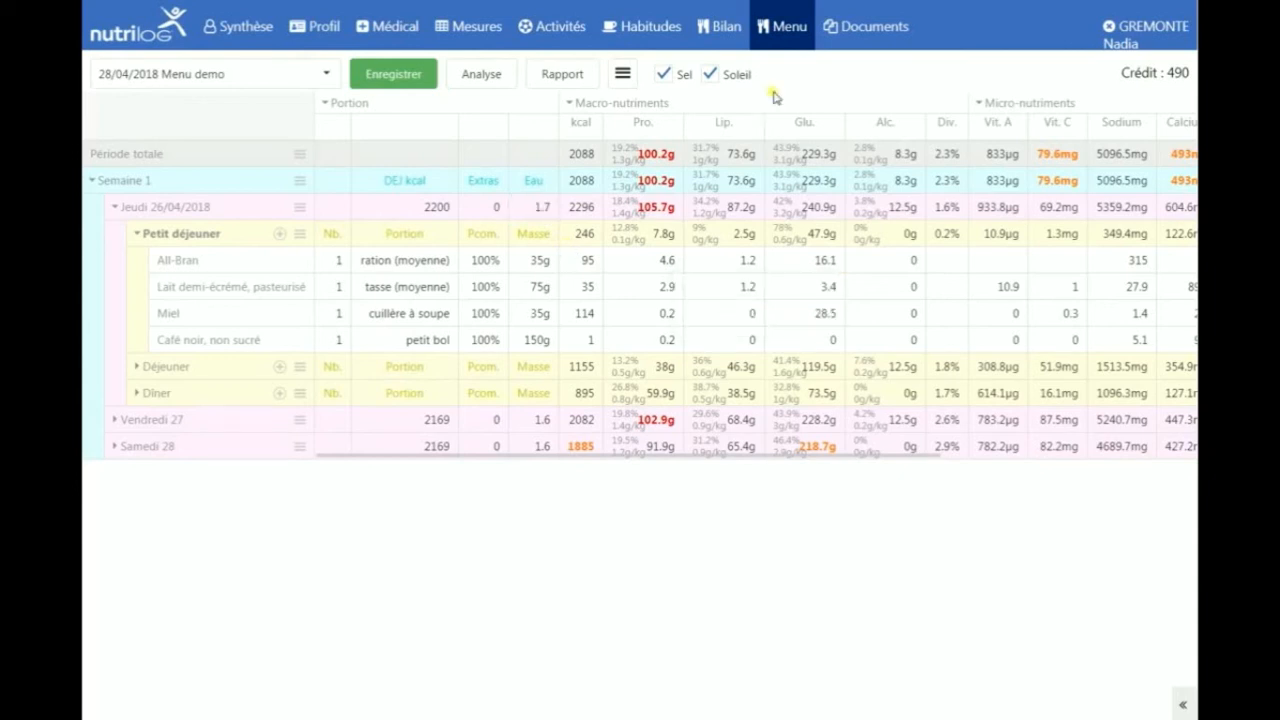
Turn the Soleil and Sel options off and back on to compare their effect on the nutrient totals
{"action": "left_click", "coordinate": [713, 75]}
{"action": "left_click", "coordinate": [713, 75]}
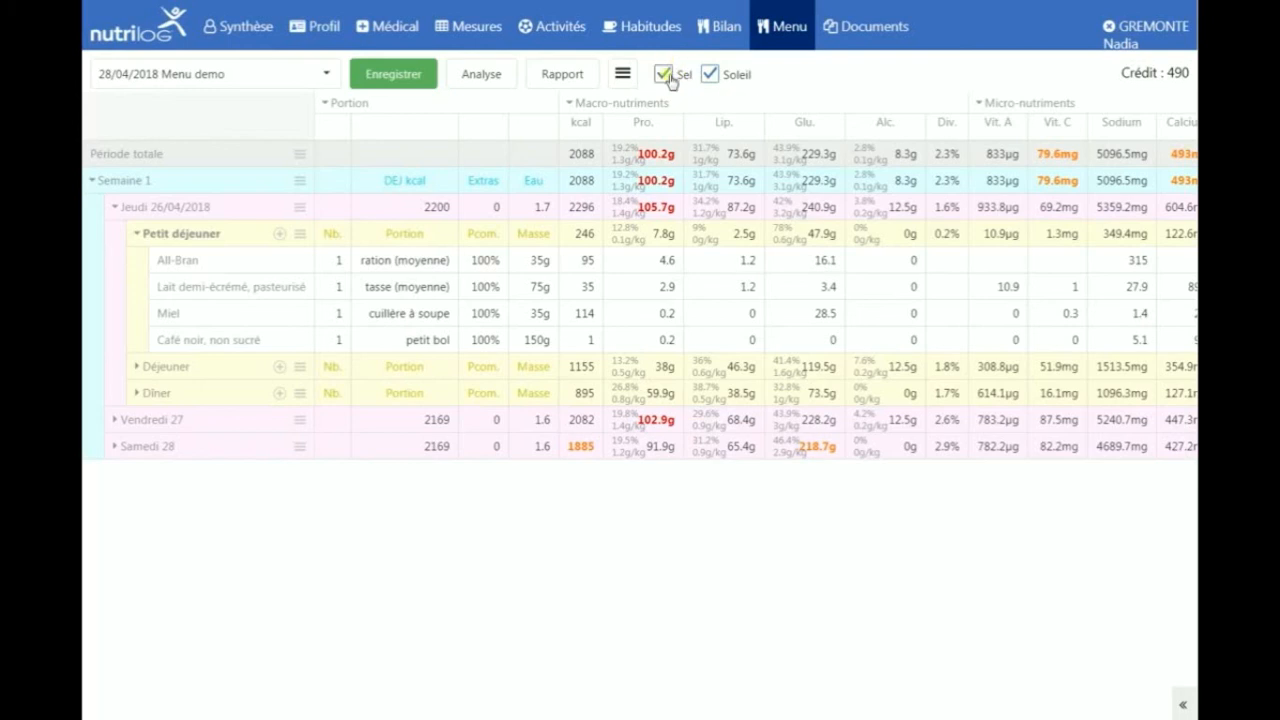
{"action": "left_click", "coordinate": [668, 78]}
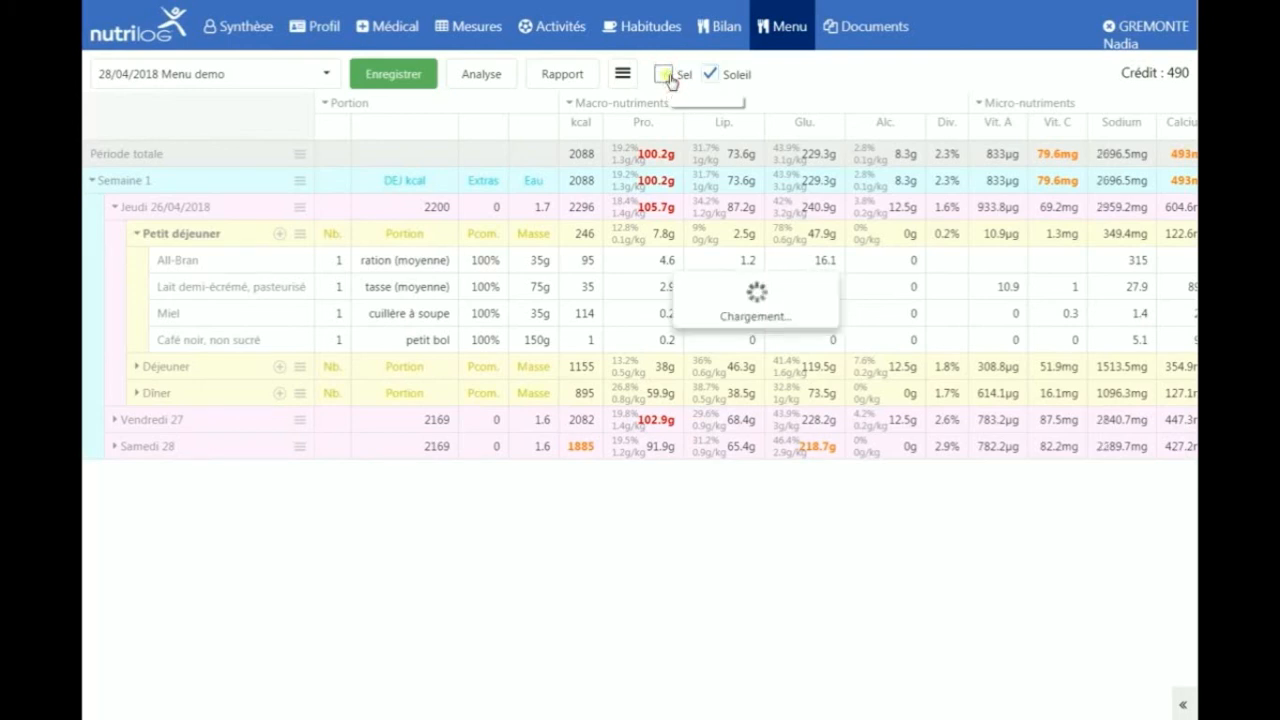
{"action": "left_click", "coordinate": [668, 78]}
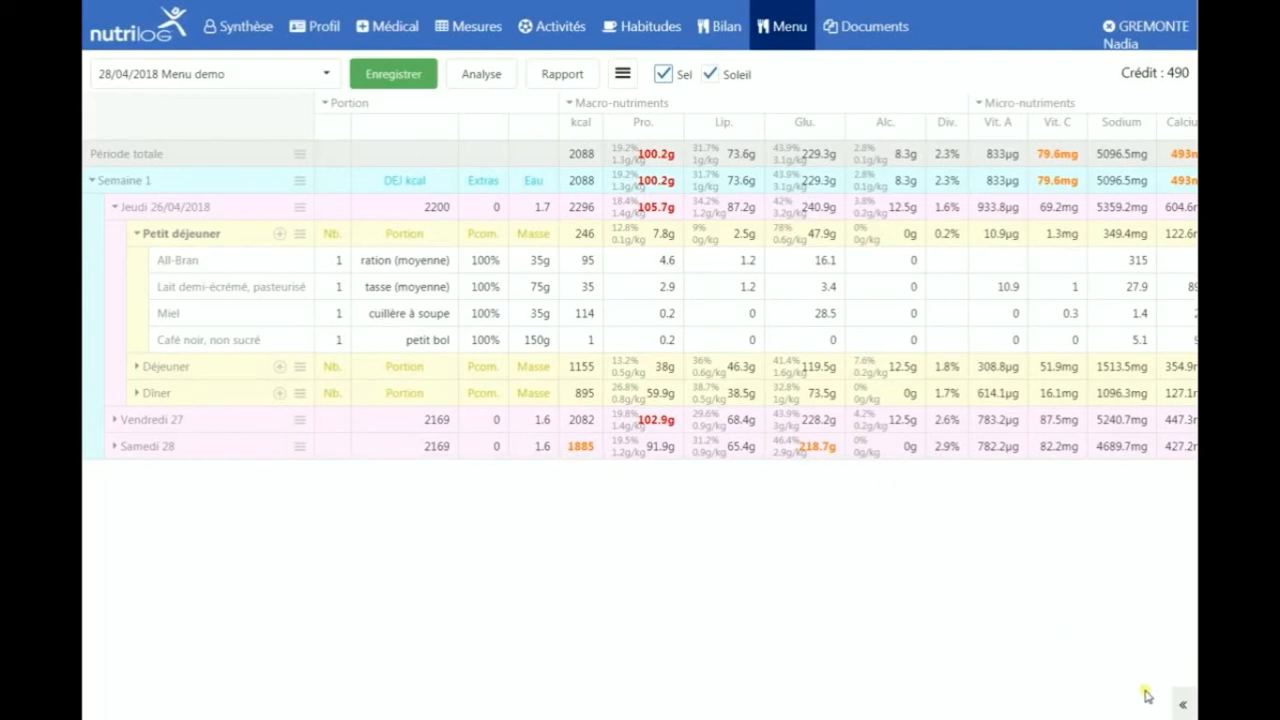
Show the food list beside the menu and list the Ciqual foods richest in vitamin C
{"action": "left_click", "coordinate": [1180, 707]}
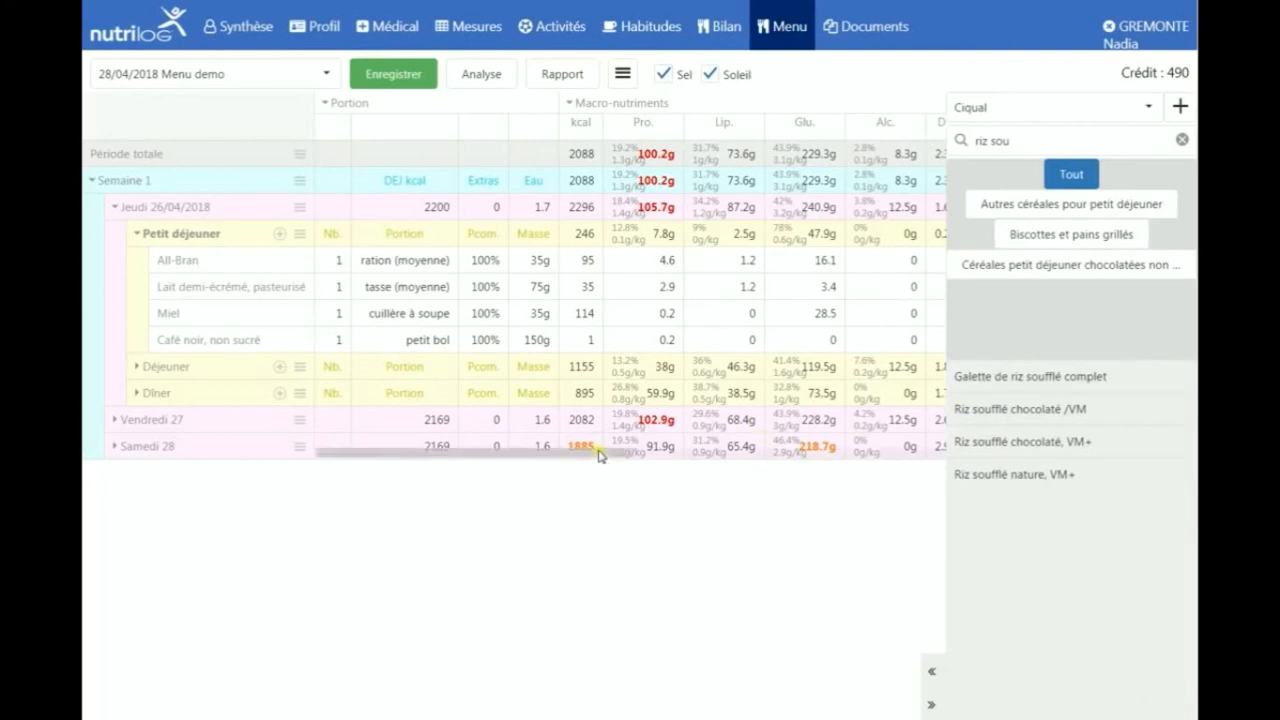
{"action": "left_click_drag", "start_coordinate": [600, 455], "coordinate": [703, 470]}
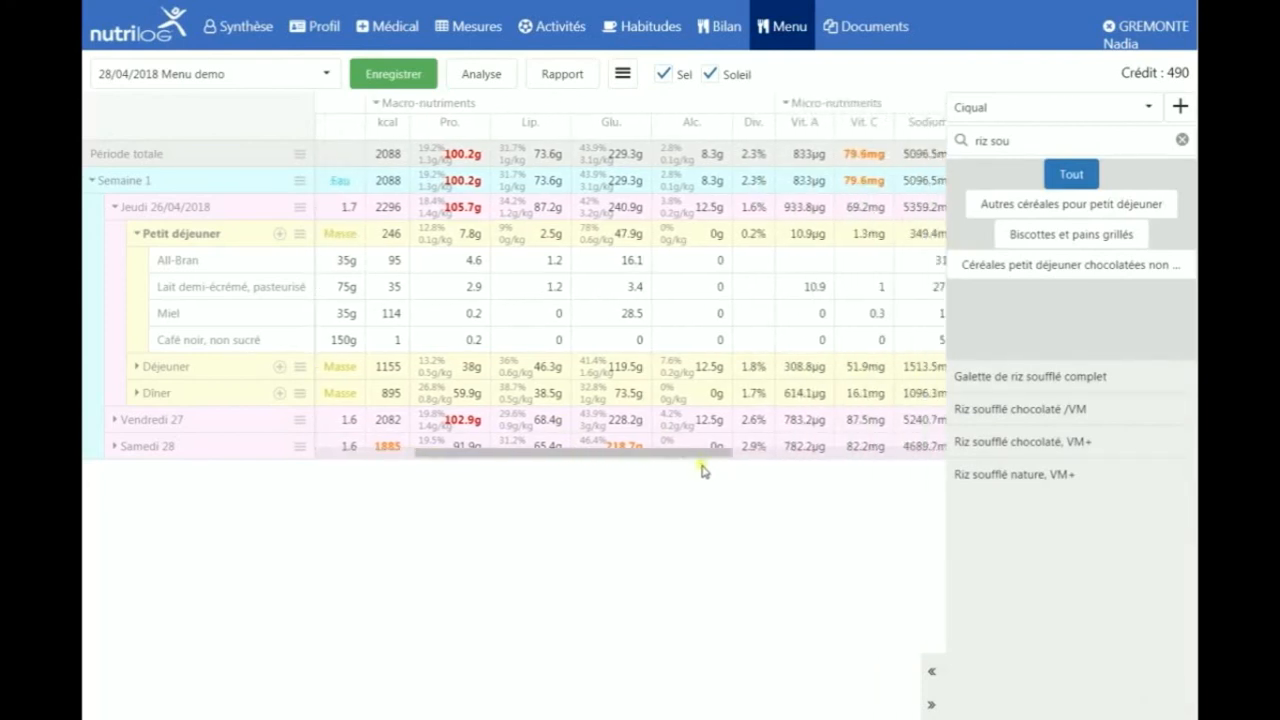
{"action": "left_click", "coordinate": [846, 127]}
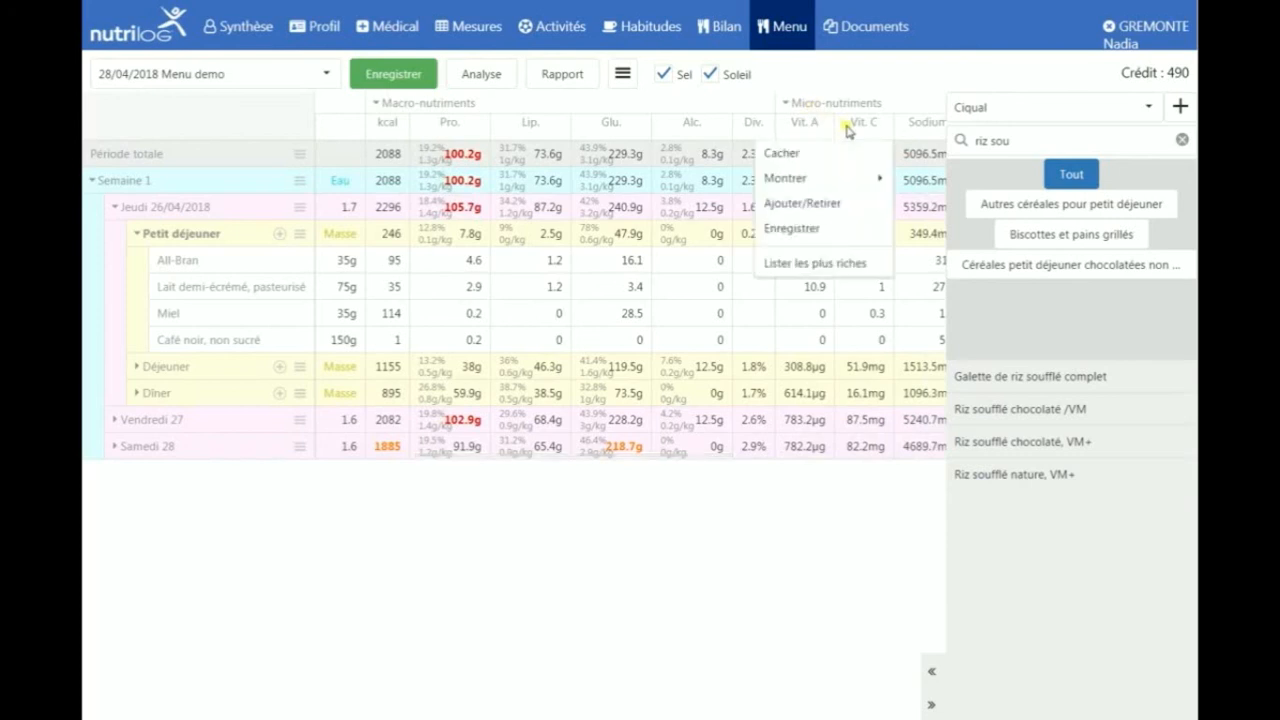
{"action": "left_click", "coordinate": [830, 266]}
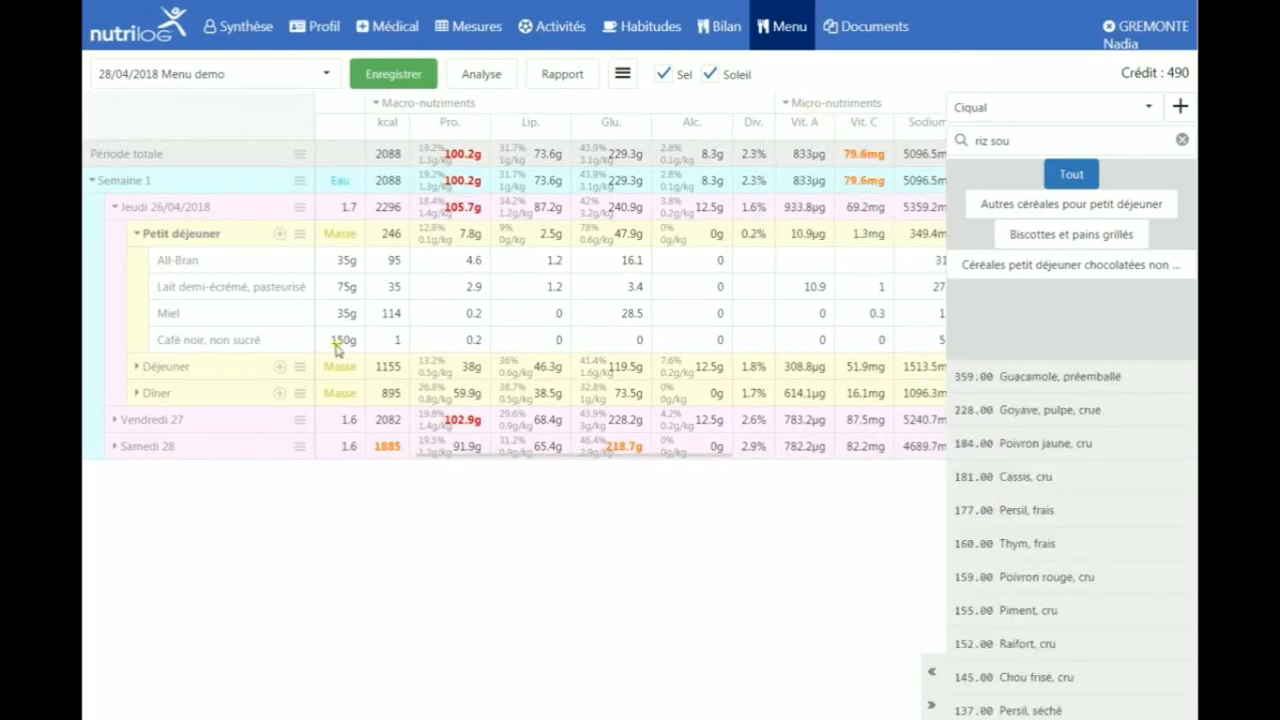
Add 5 g of Persil, frais to the Déjeuner of Jeudi 26/04/2018 and move it above Gâteau au chocolat
{"action": "left_click", "coordinate": [160, 369]}
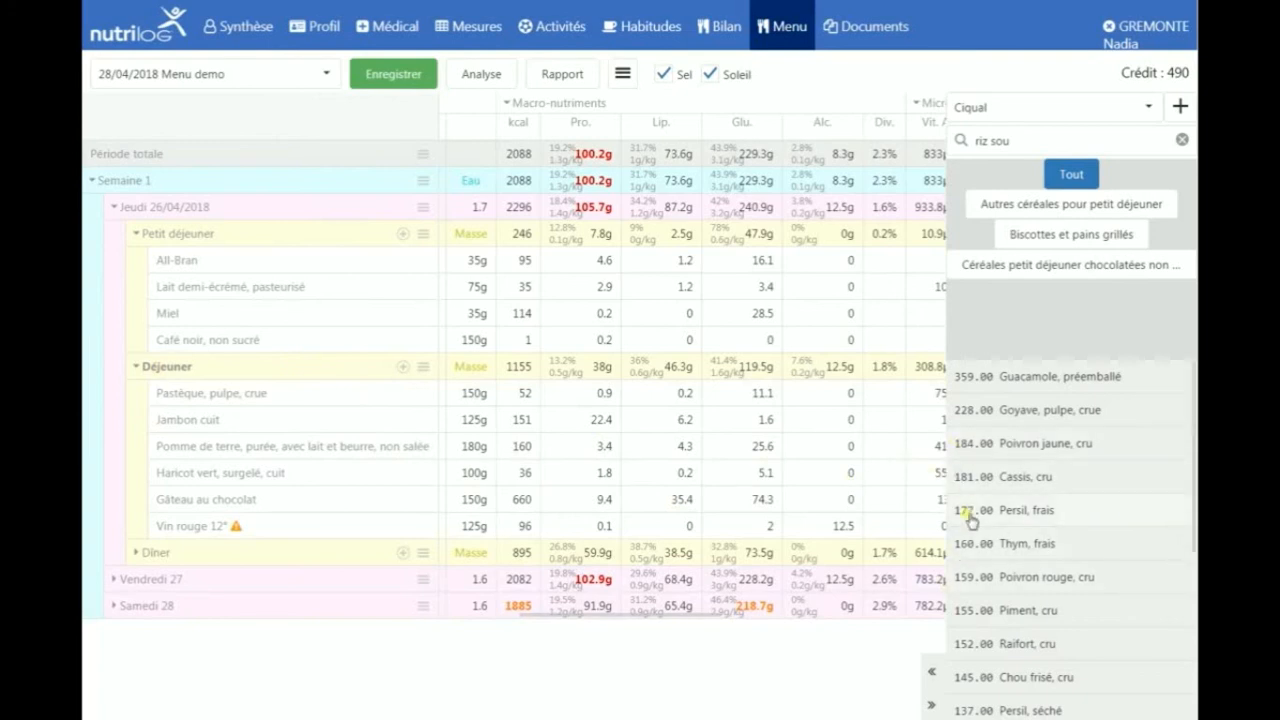
{"action": "left_click", "coordinate": [1020, 513]}
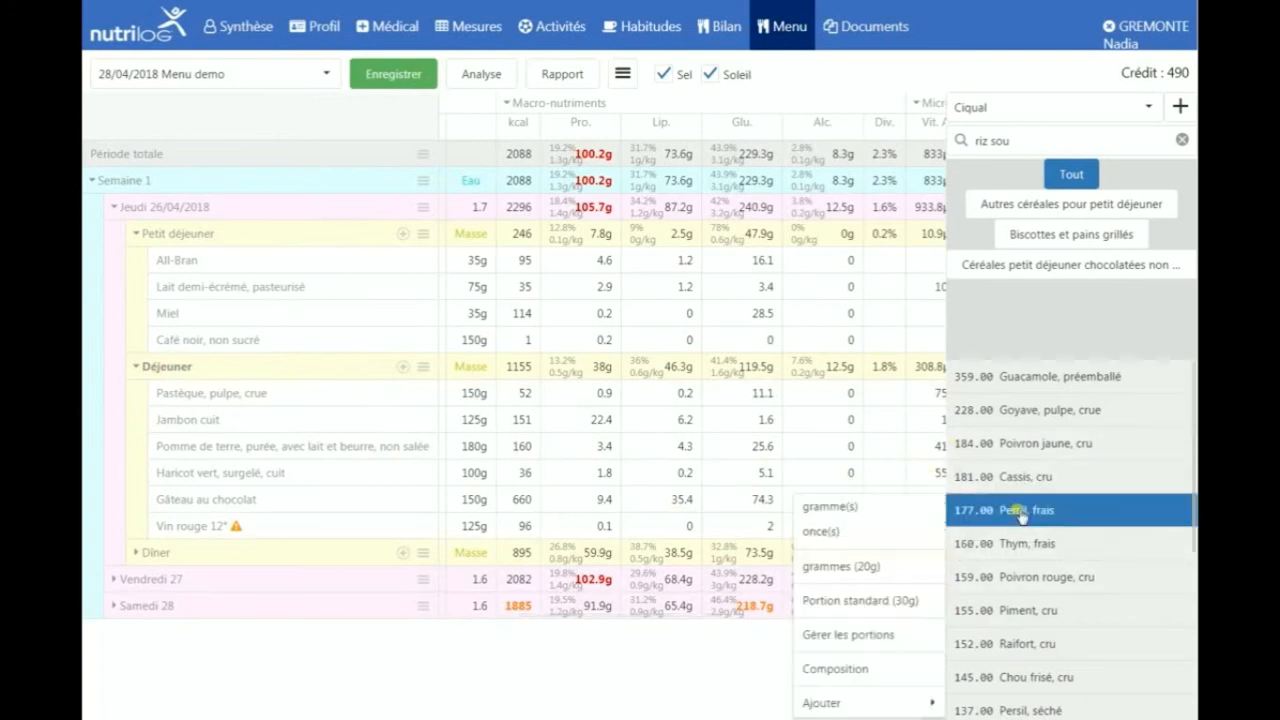
{"action": "left_click", "coordinate": [926, 508]}
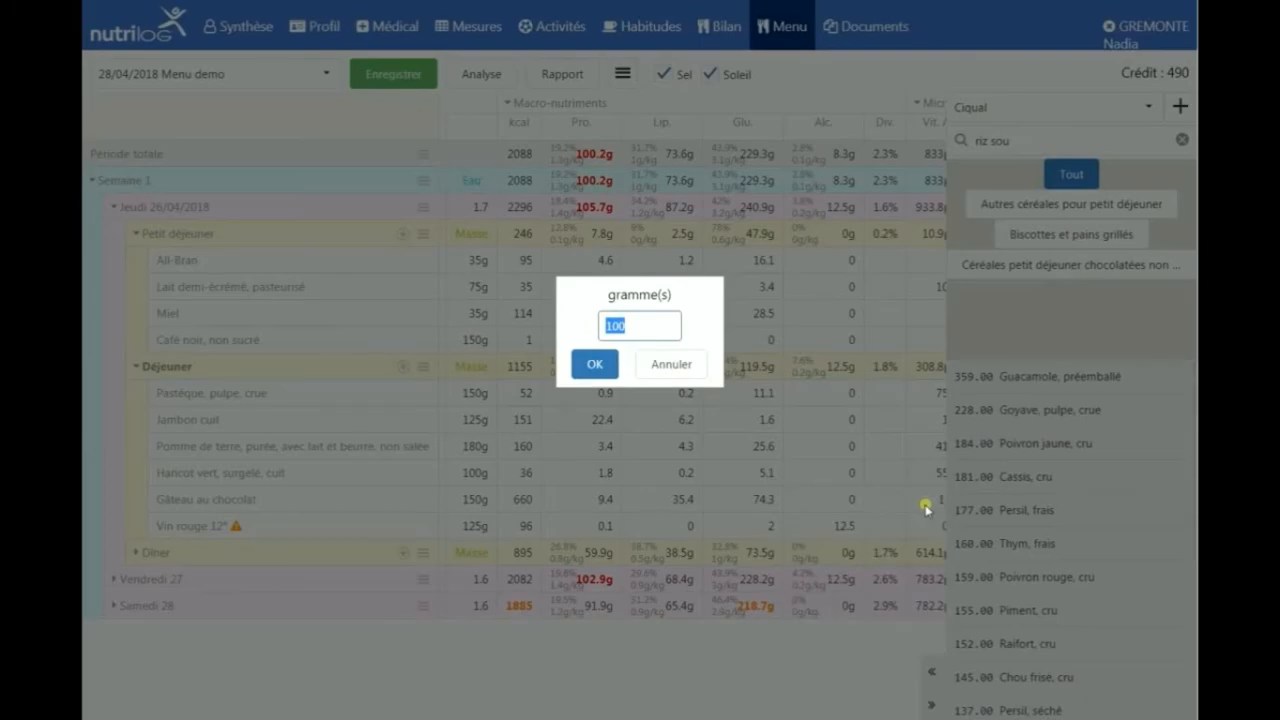
{"action": "type", "text": "5"}
{"action": "key", "text": "Return"}
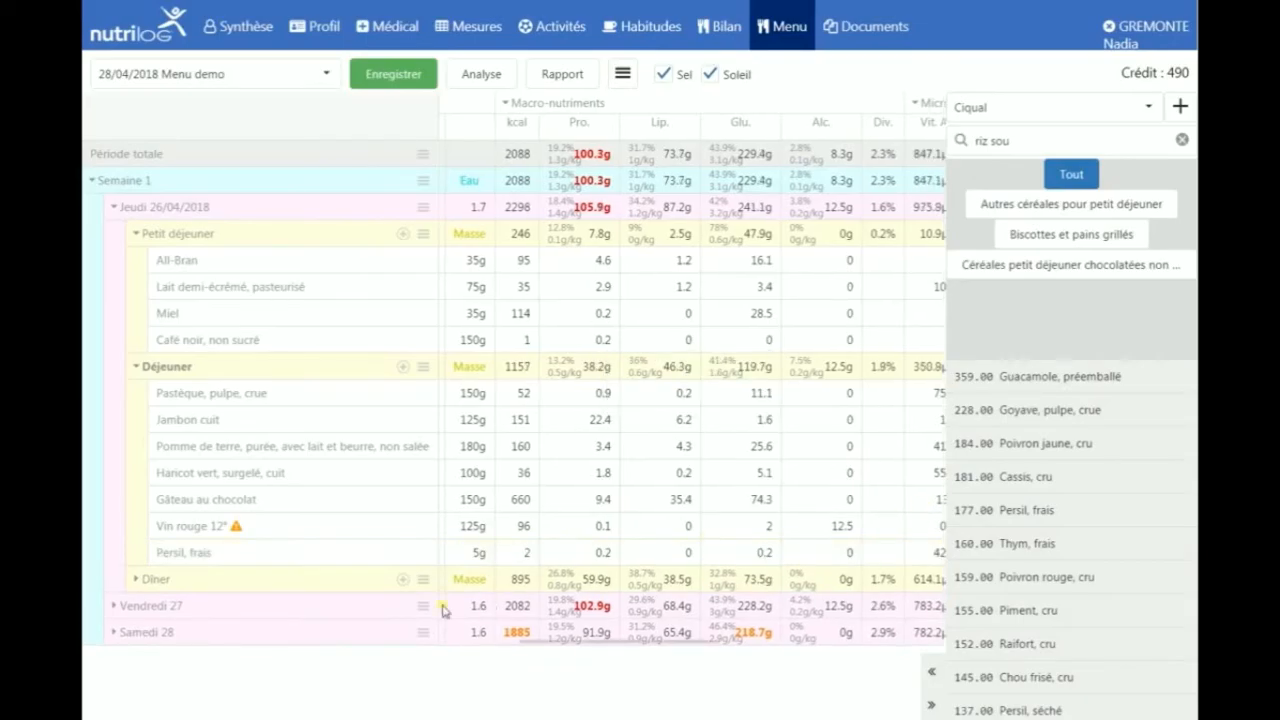
{"action": "right_click", "coordinate": [258, 554]}
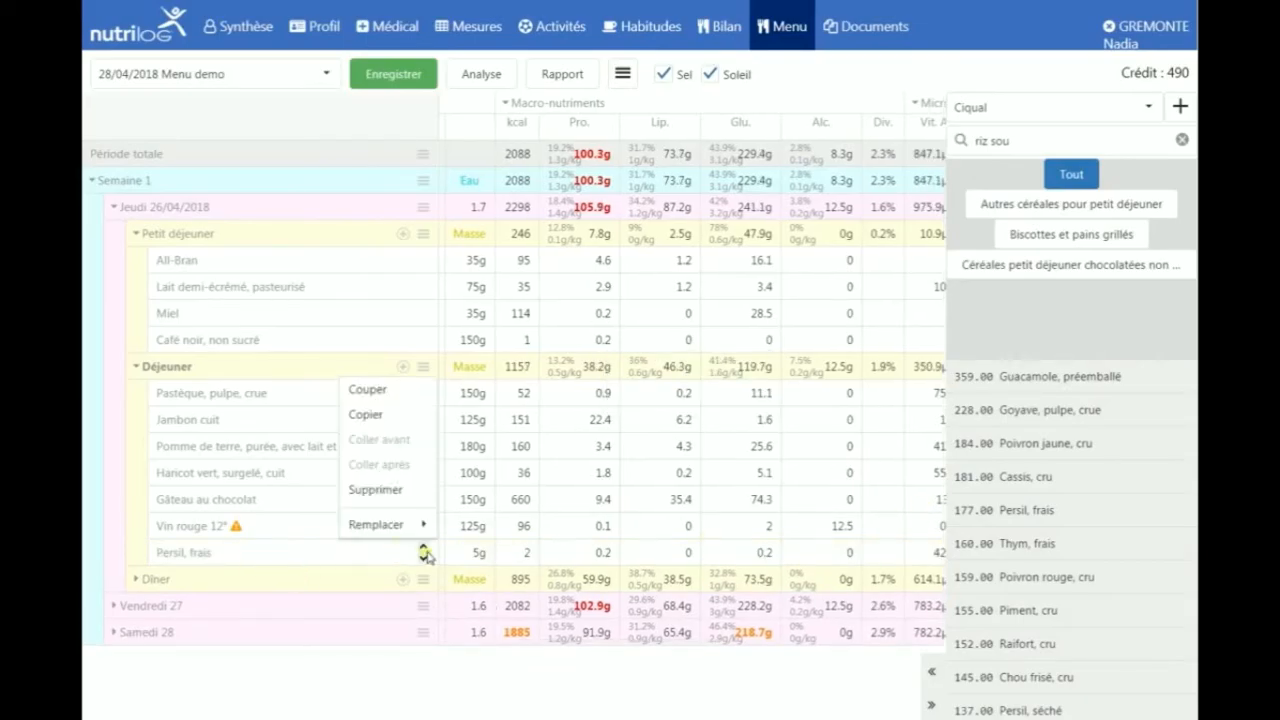
{"action": "left_click_drag", "start_coordinate": [423, 551], "coordinate": [423, 515]}
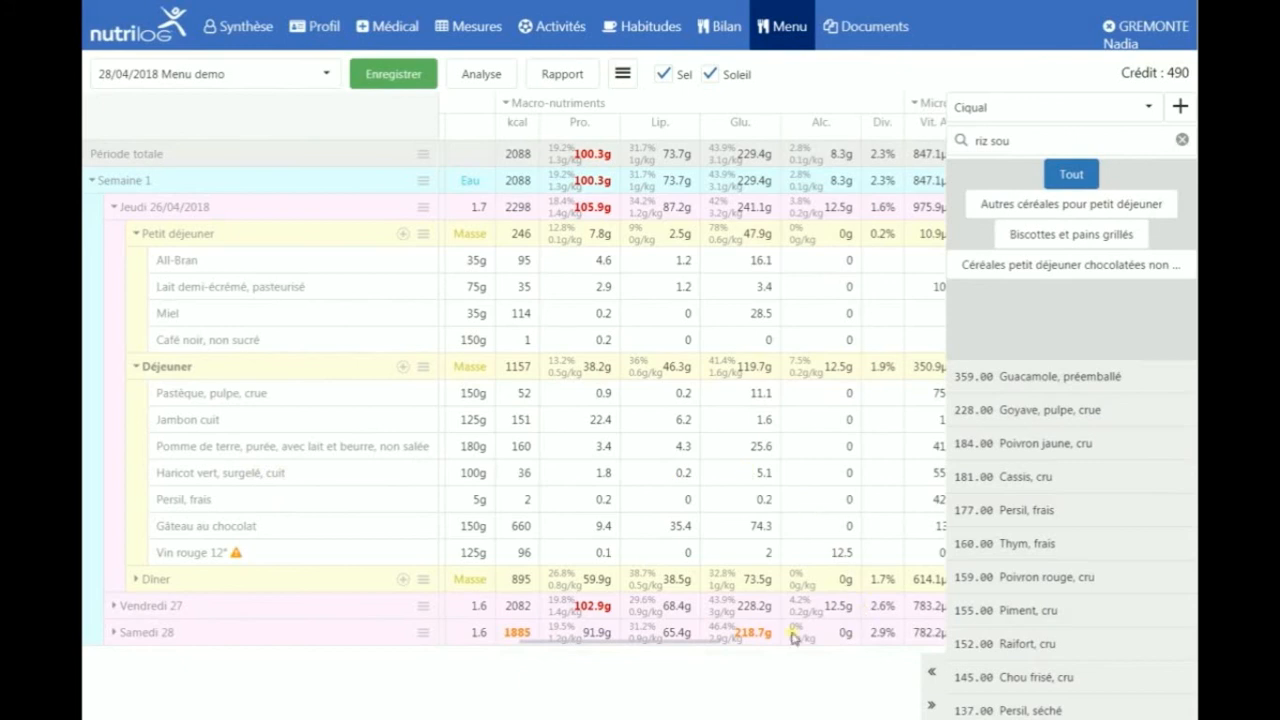
Replace Haricot vert, surgelé, cuit in Déjeuner with Brocoli, purée from the alternatives richer in vitamin C
{"action": "left_click_drag", "start_coordinate": [709, 640], "coordinate": [789, 643]}
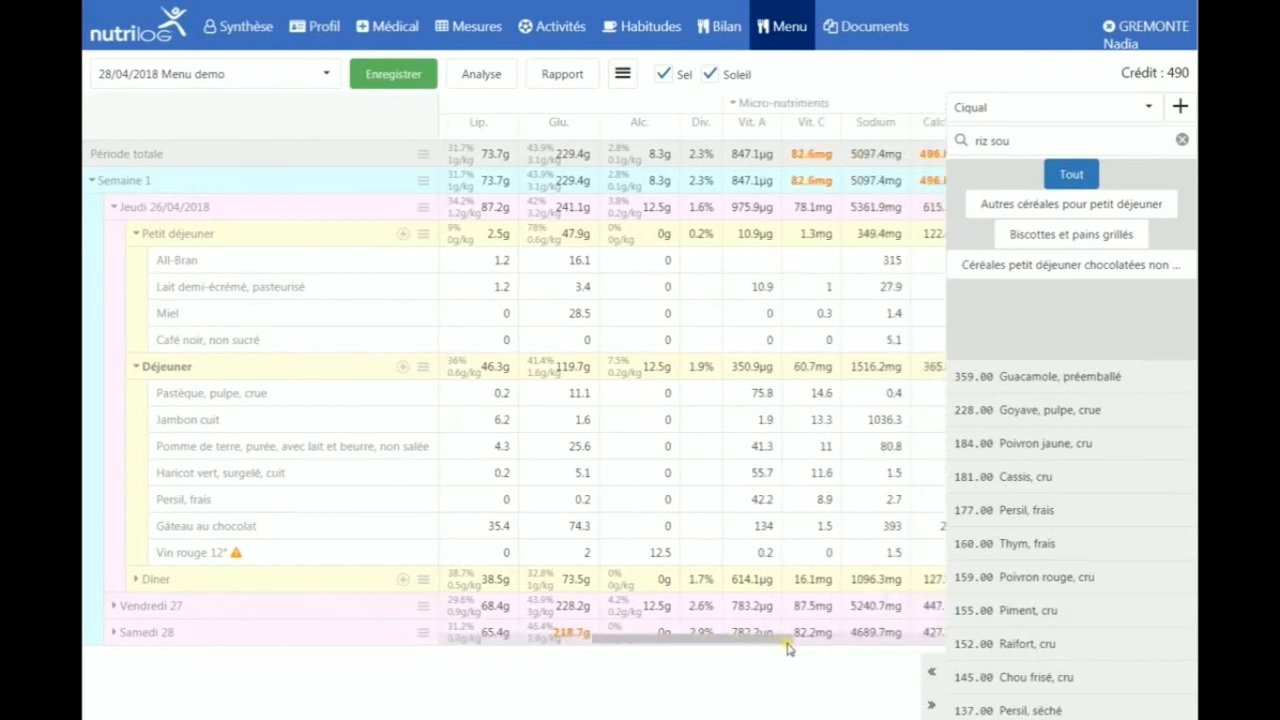
{"action": "left_click", "coordinate": [815, 484]}
{"action": "mouse_move", "coordinate": [827, 499]}
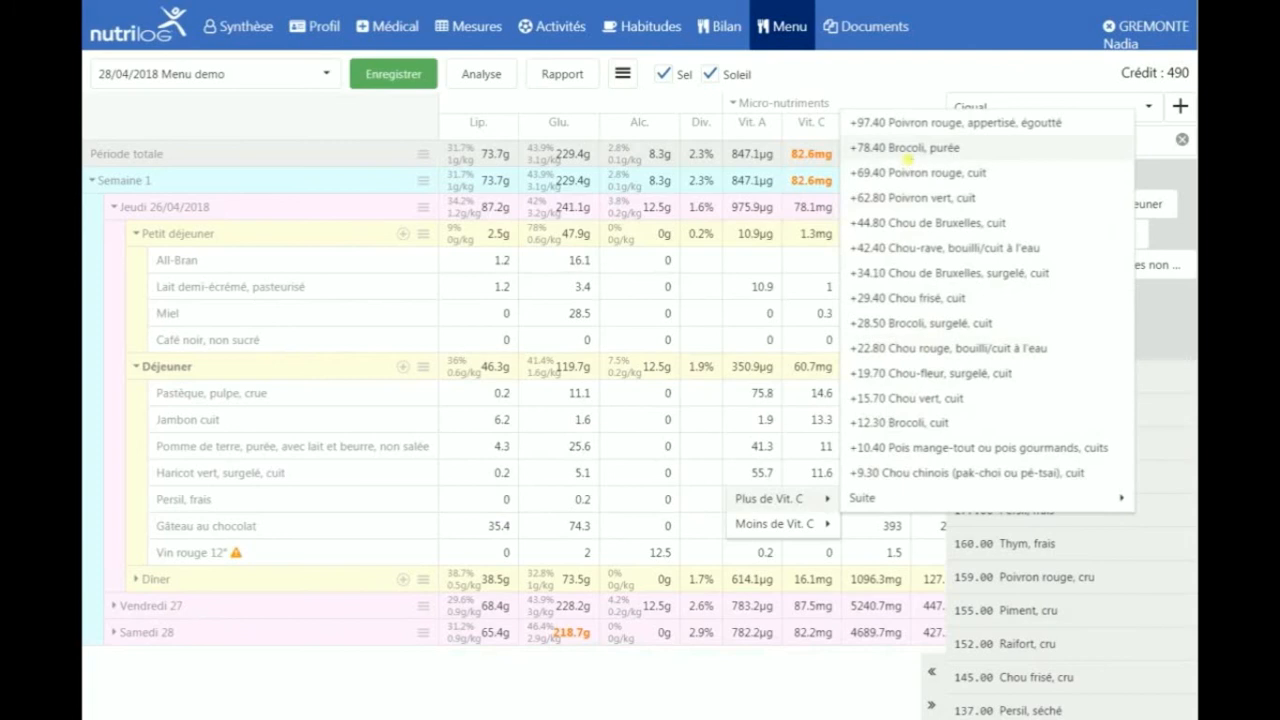
{"action": "left_click", "coordinate": [906, 147]}
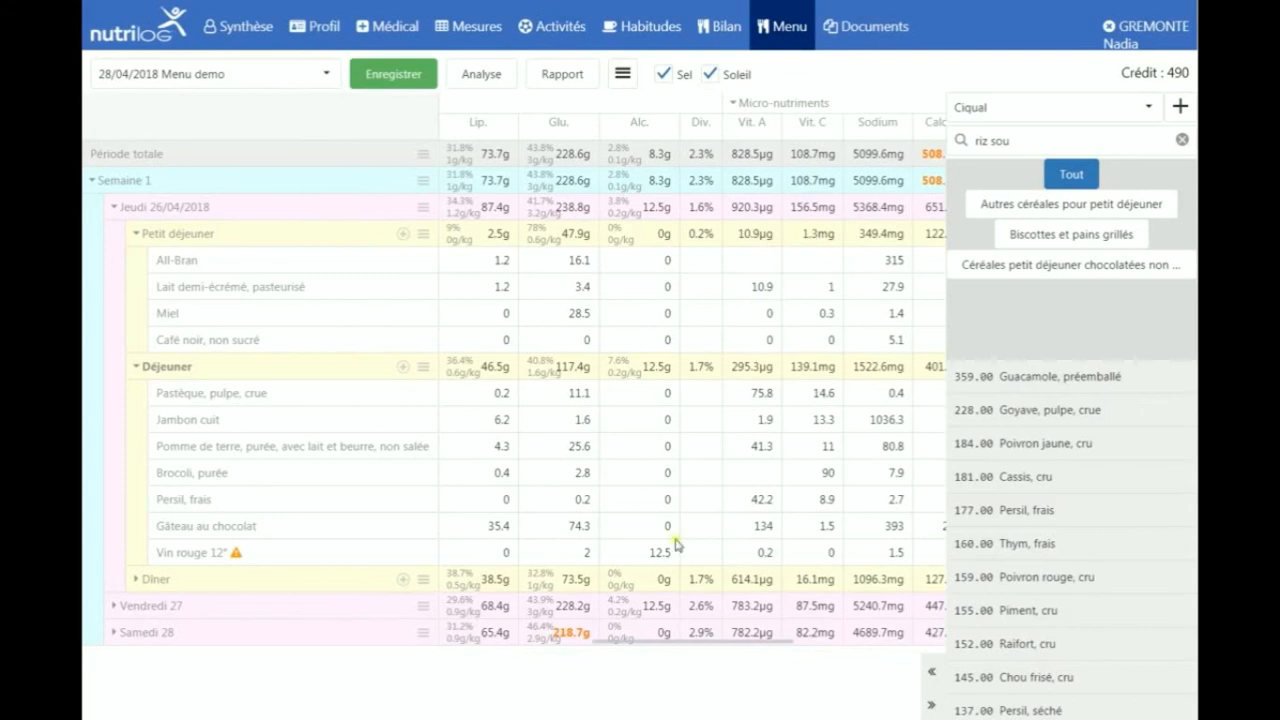
In Déjeuner, replace Jambon cuit with Boudin blanc, sauté/poêlé by protein content and Gâteau au chocolat with Tarte ou tartelette aux fruits by lipid content
{"action": "left_click_drag", "start_coordinate": [674, 641], "coordinate": [514, 651]}
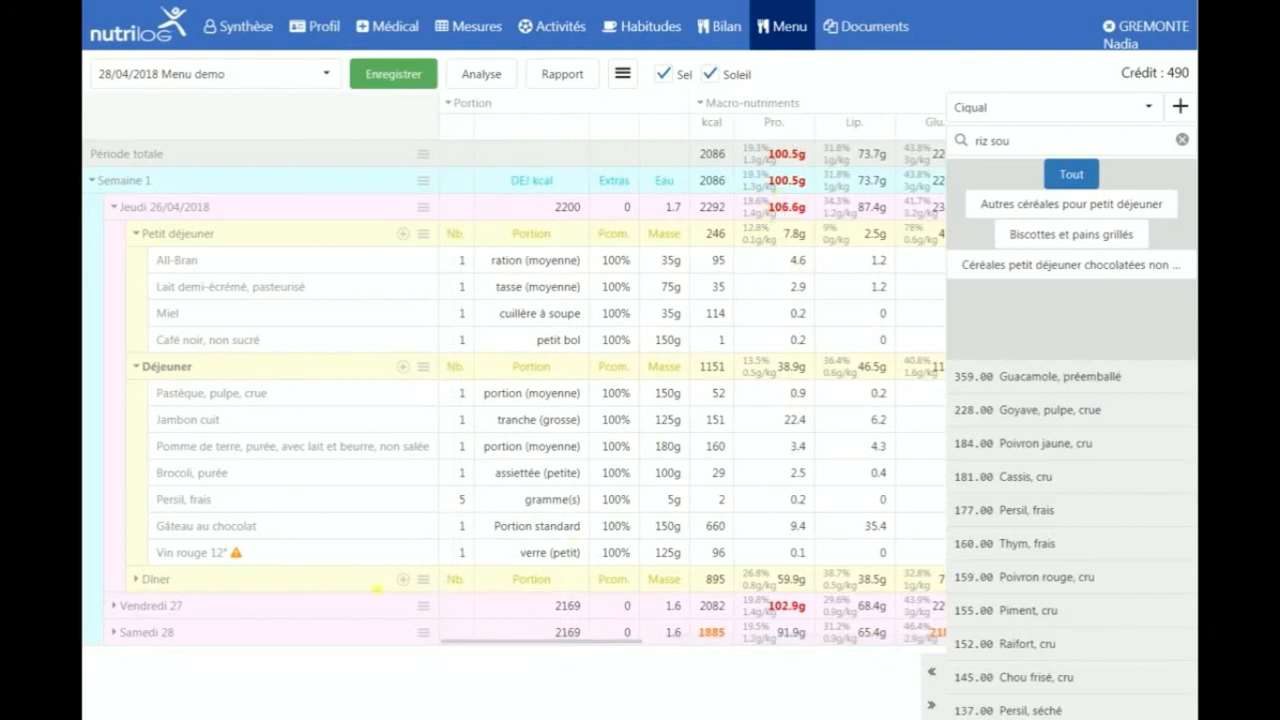
{"action": "left_click", "coordinate": [158, 578]}
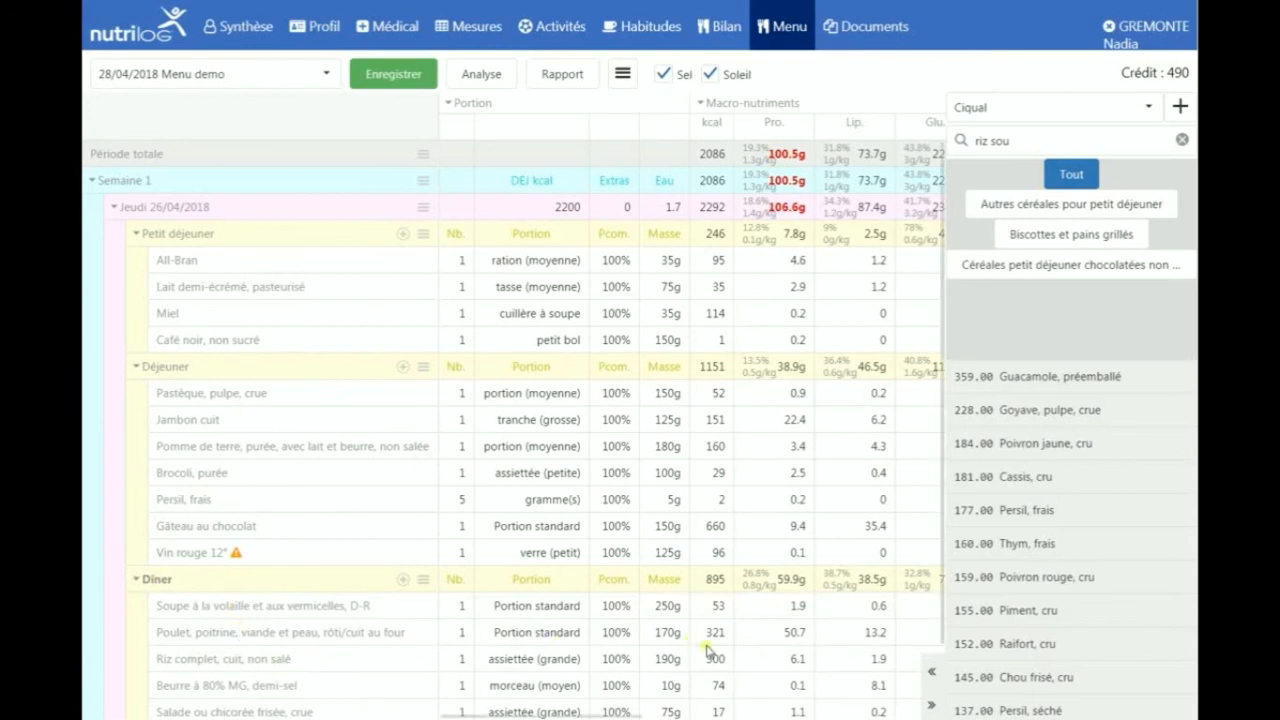
{"action": "left_click", "coordinate": [796, 424]}
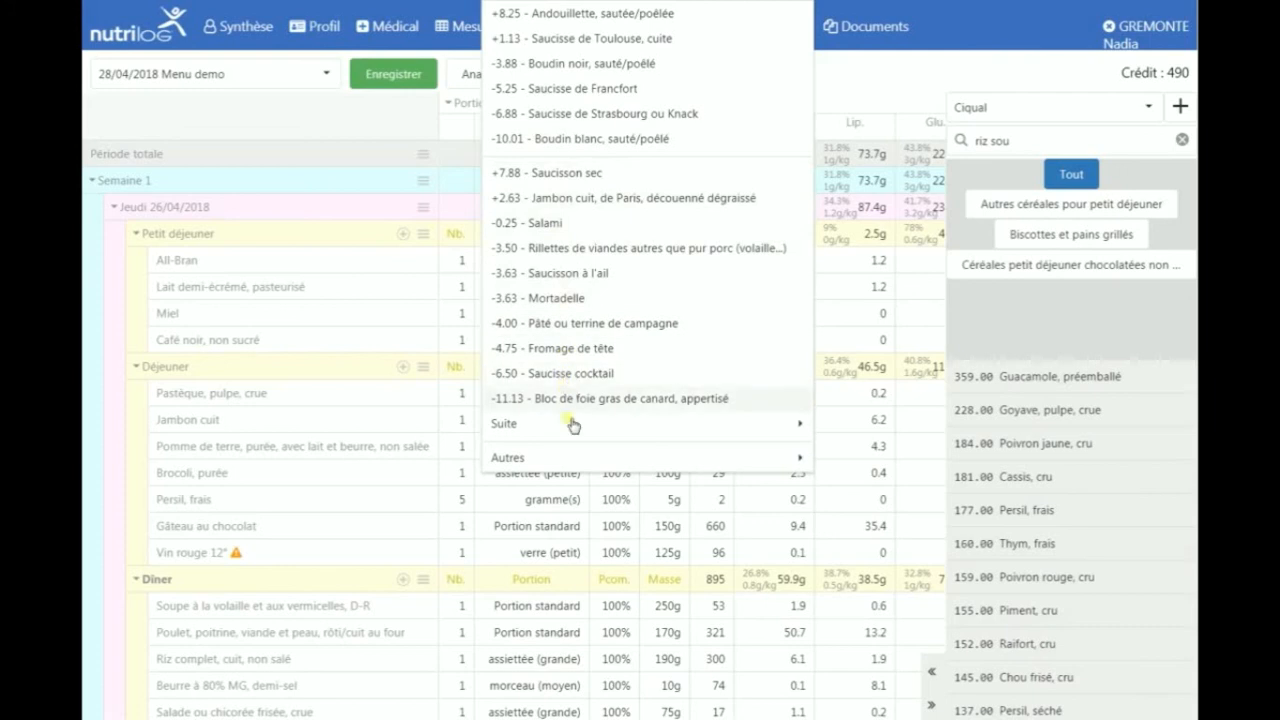
{"action": "mouse_move", "coordinate": [658, 457]}
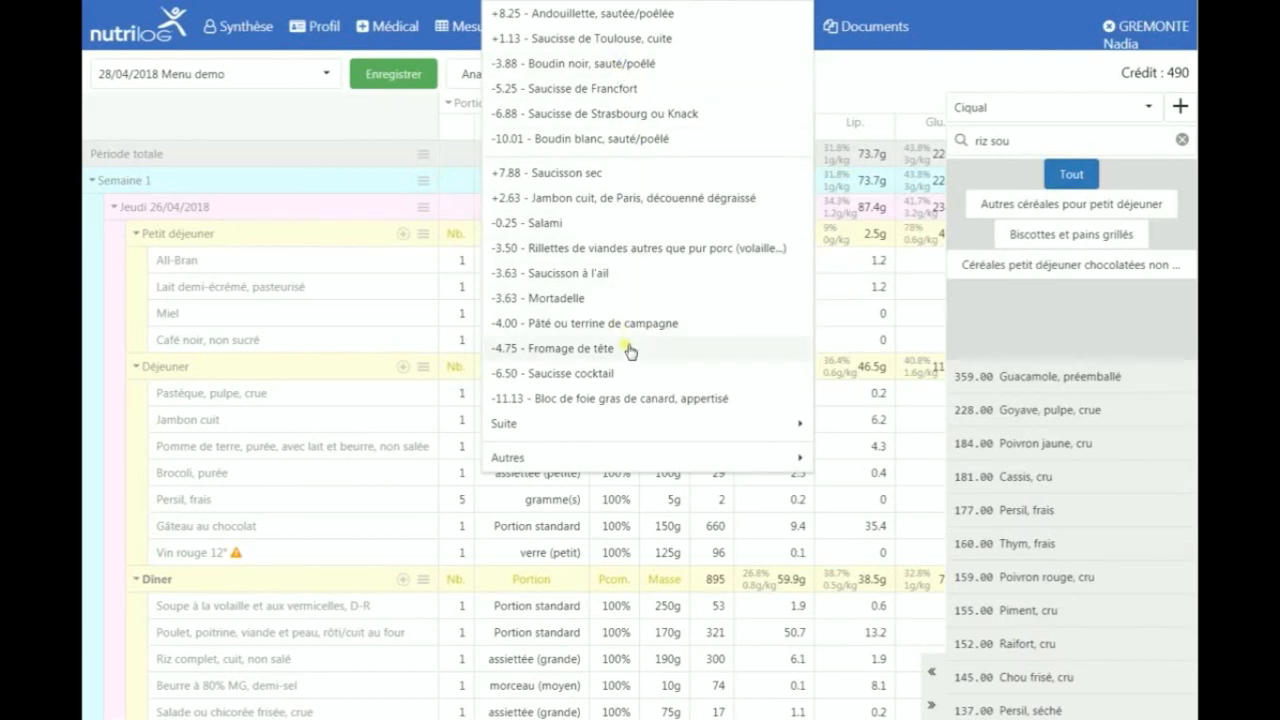
{"action": "mouse_move", "coordinate": [786, 460]}
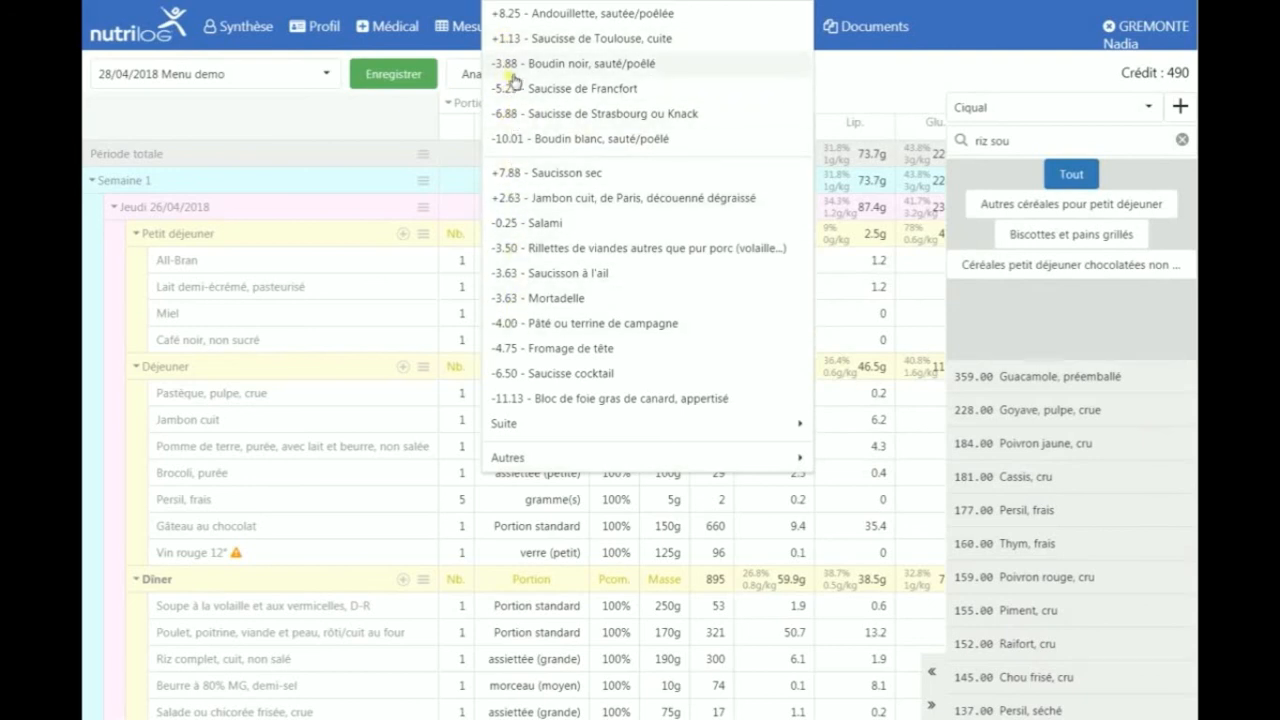
{"action": "left_click", "coordinate": [556, 138]}
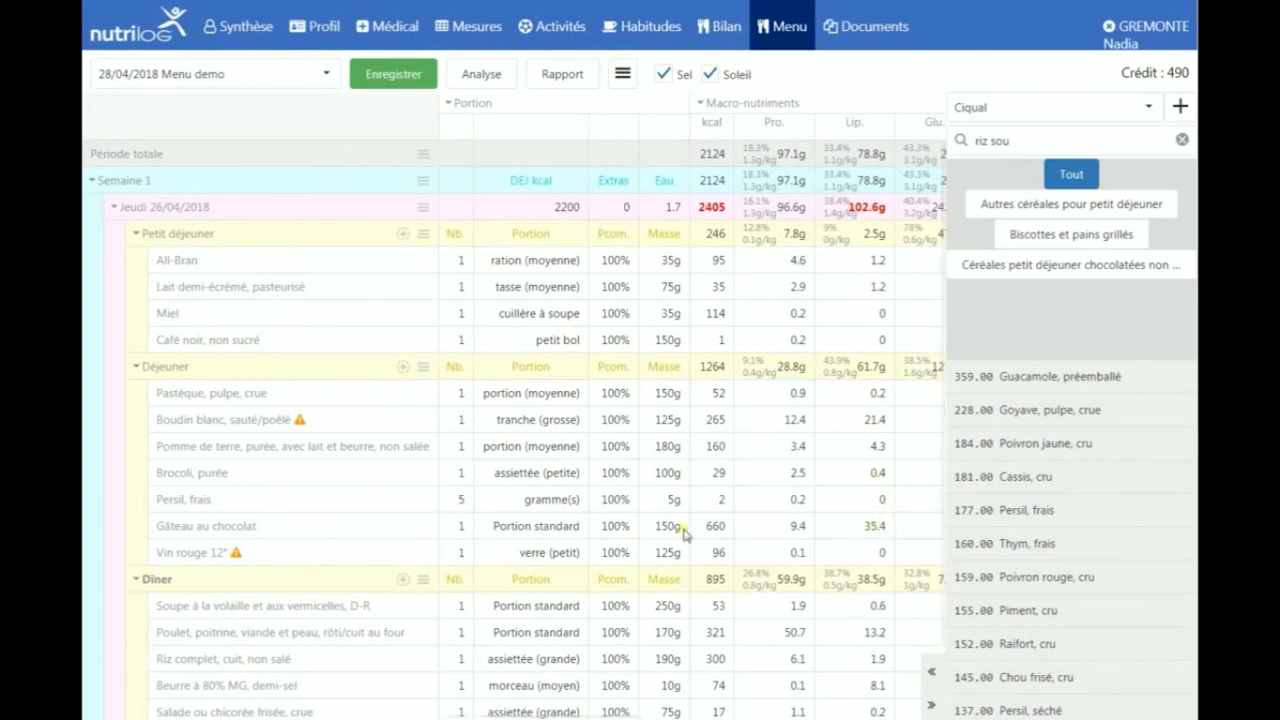
{"action": "left_click", "coordinate": [862, 530]}
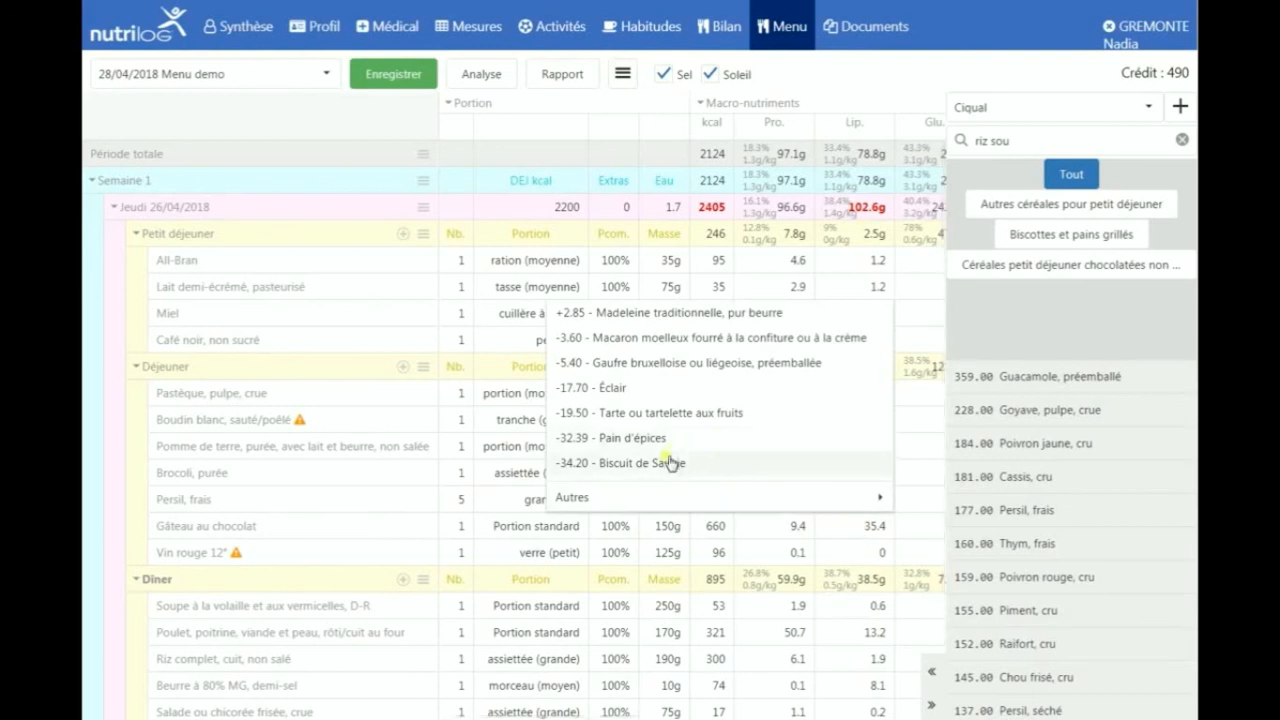
{"action": "left_click", "coordinate": [657, 413]}
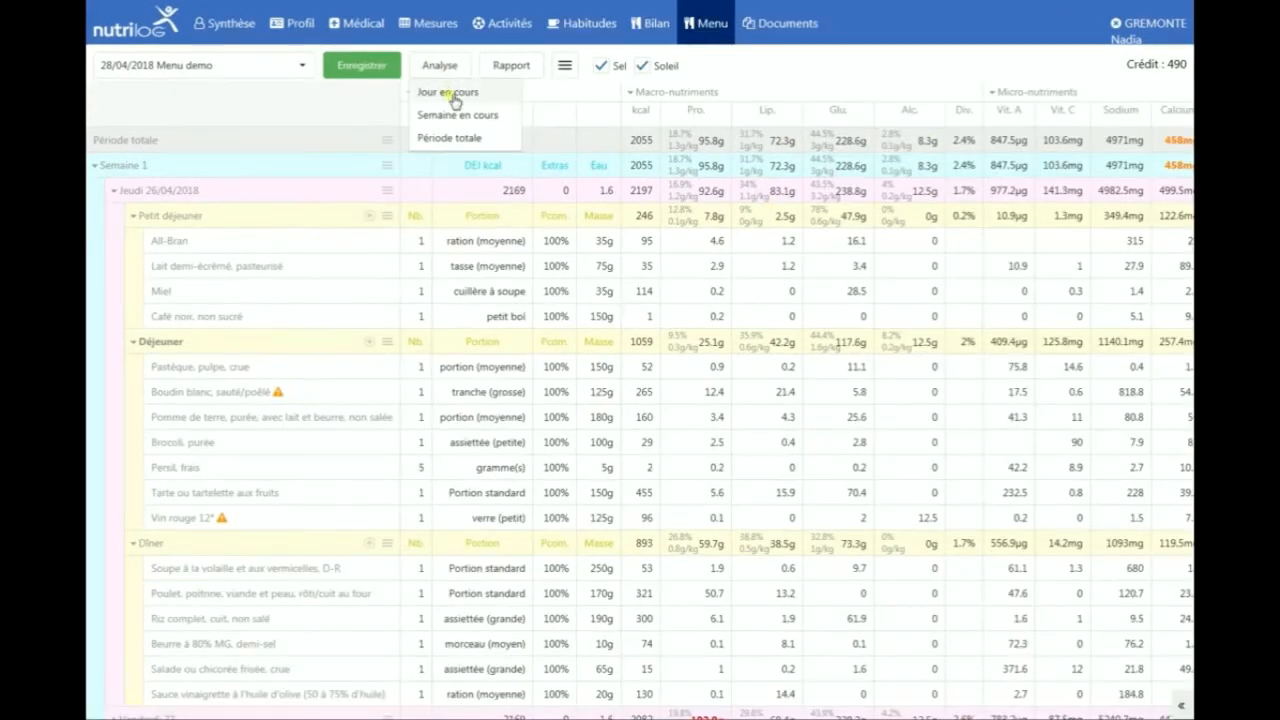
Open the analysis of the current day and examine the vitamin C intake against its requirement
{"action": "left_click", "coordinate": [452, 100]}
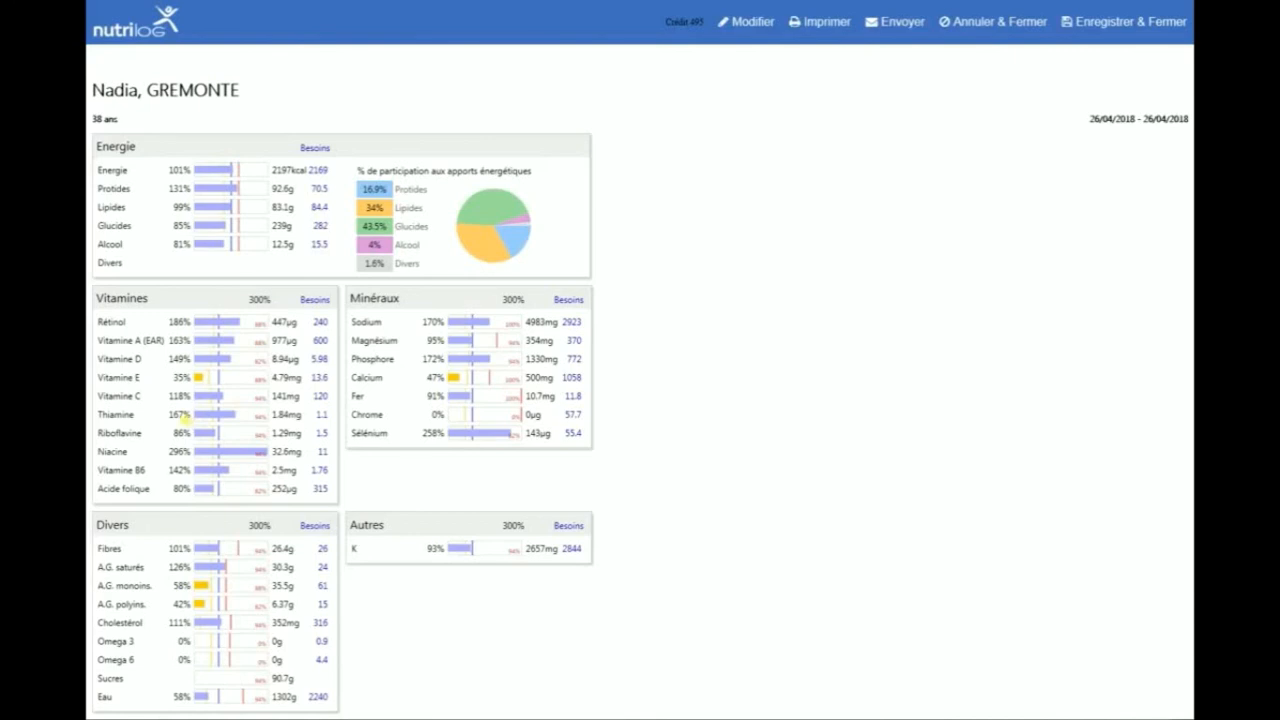
{"action": "scroll", "coordinate": [186, 420], "scroll_direction": "up", "scroll_amount": 5}
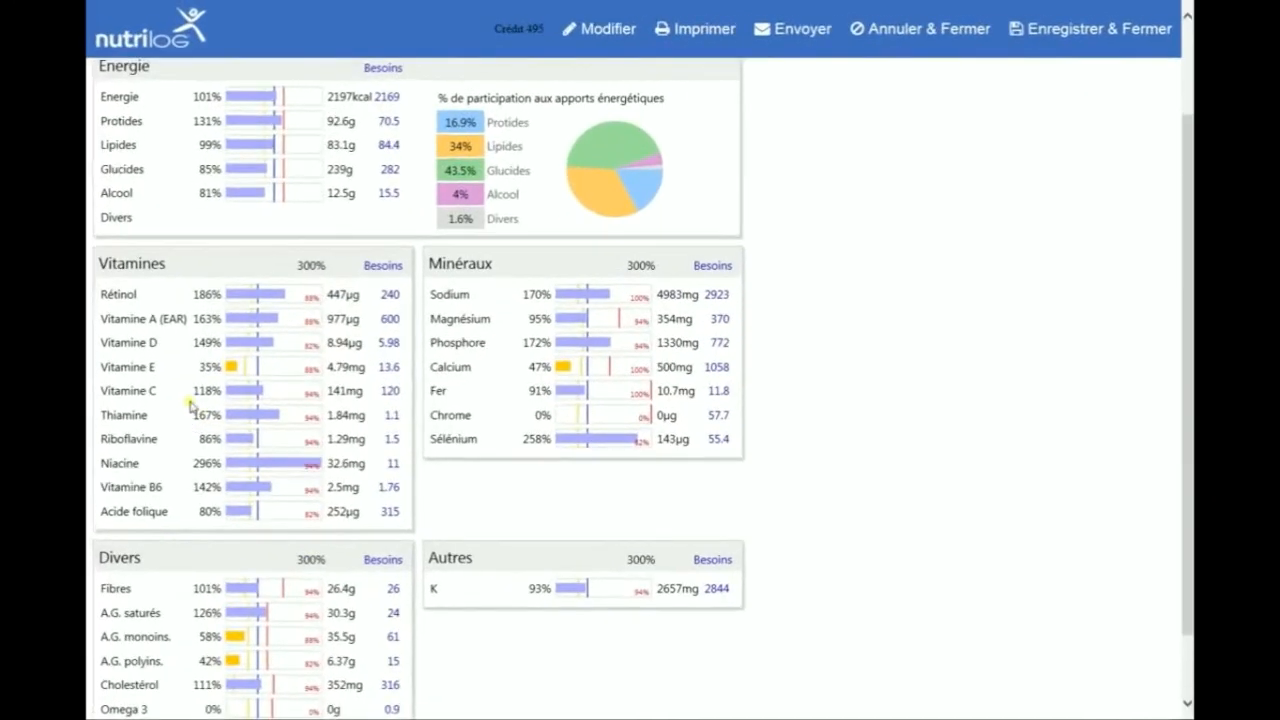
{"action": "scroll", "coordinate": [190, 403], "scroll_direction": "up", "scroll_amount": 2}
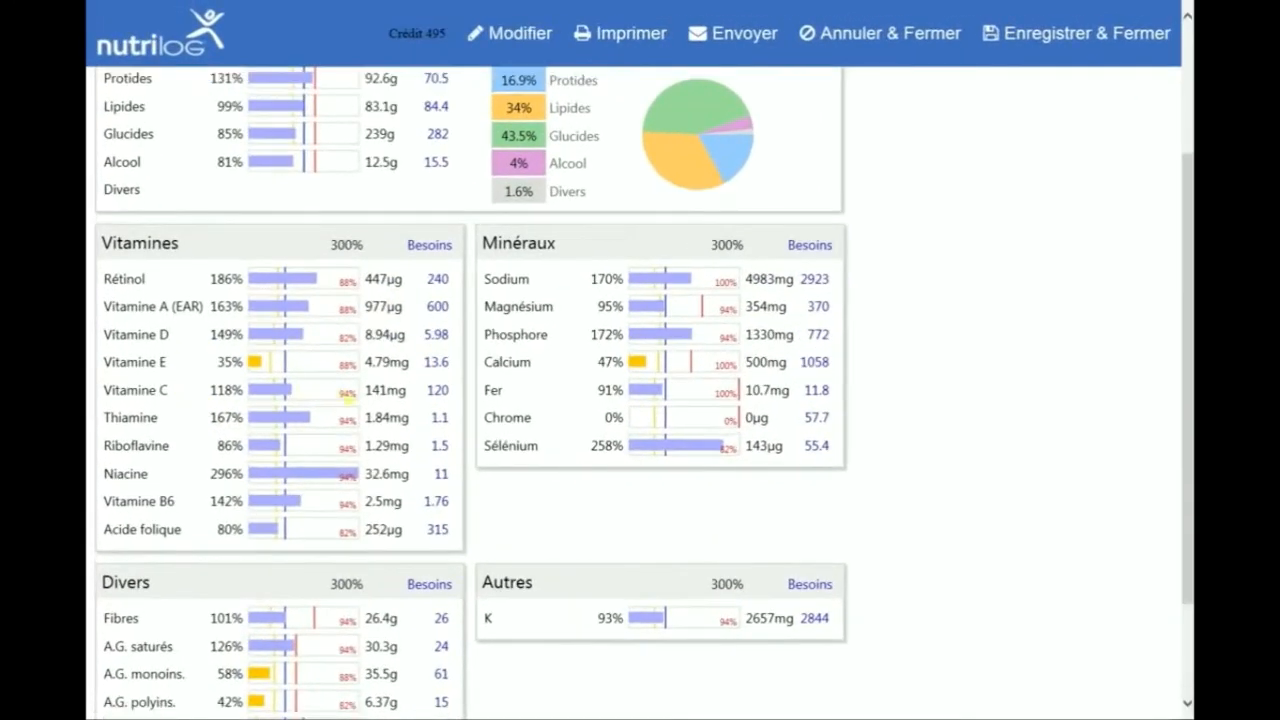
{"action": "double_click", "coordinate": [386, 391]}
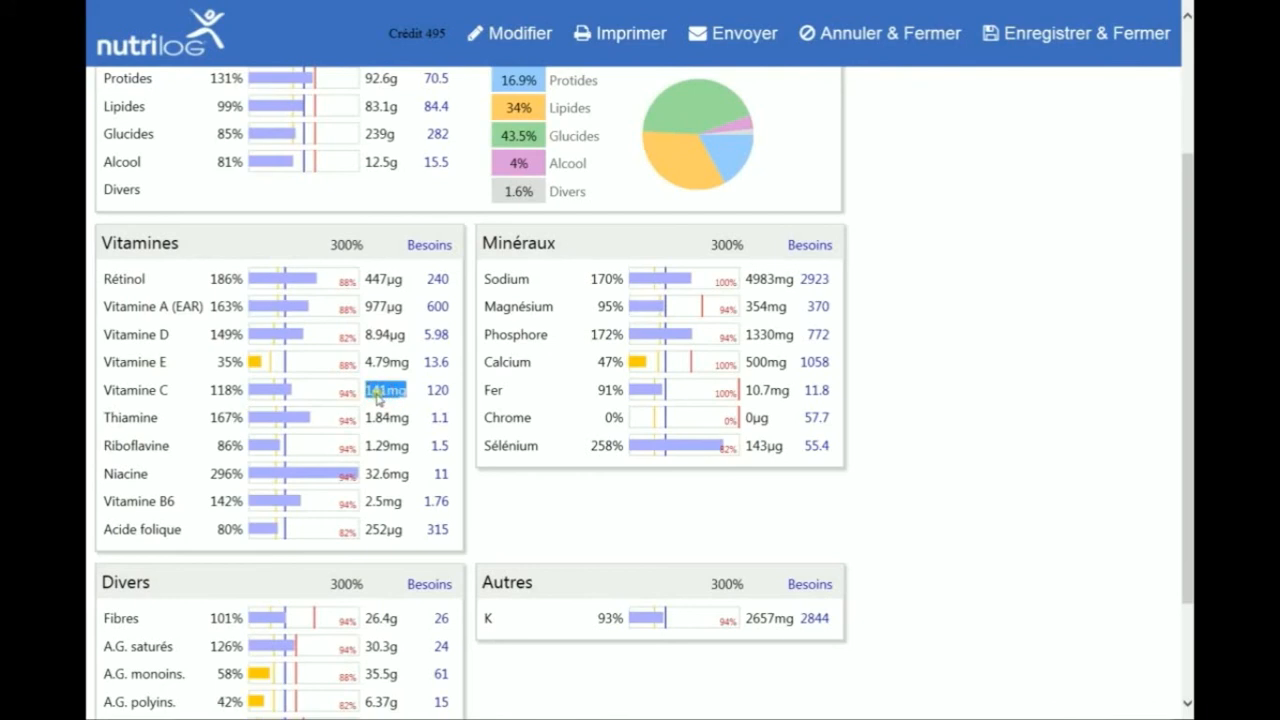
{"action": "double_click", "coordinate": [222, 391]}
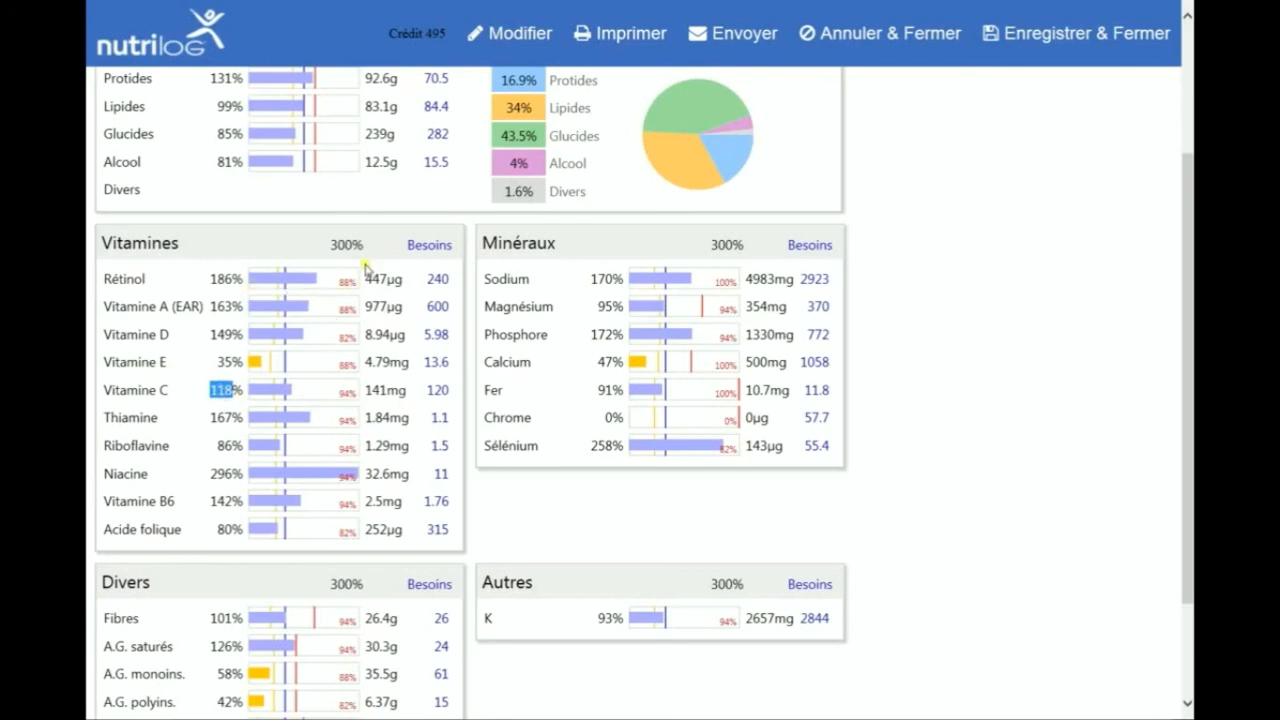
{"action": "left_click", "coordinate": [343, 240]}
{"action": "double_click", "coordinate": [344, 244]}
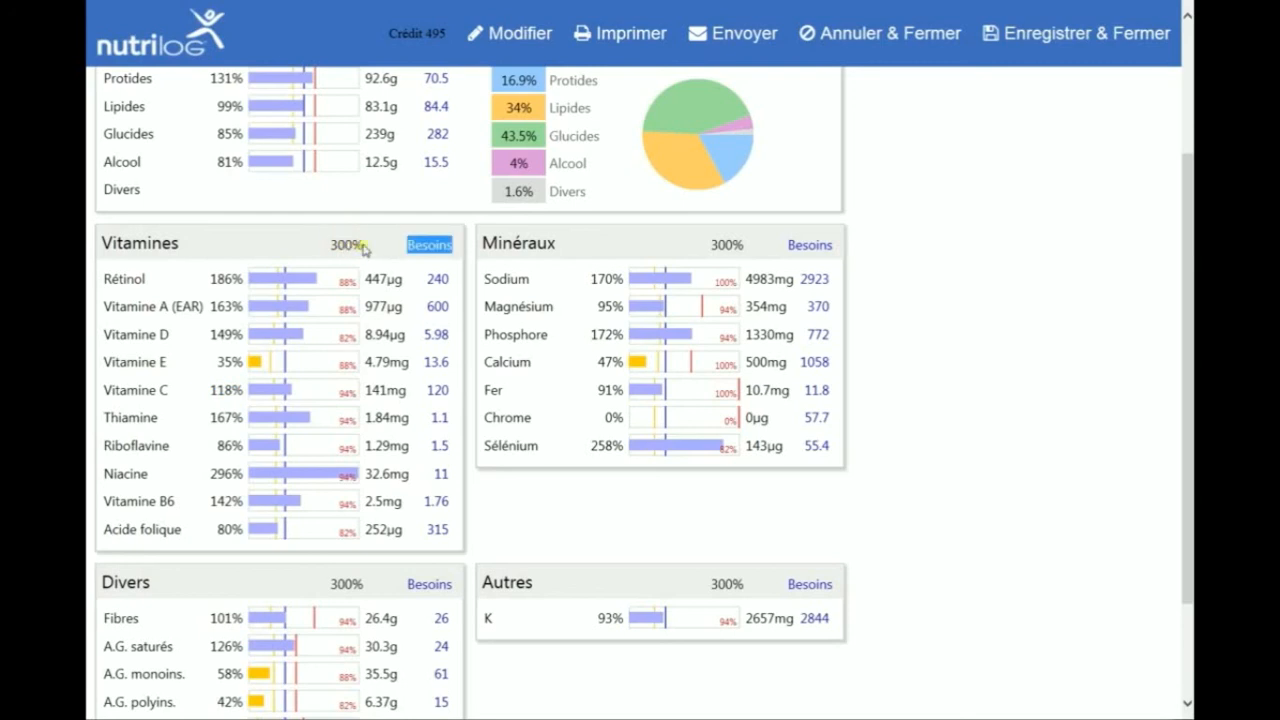
Examine the day's minerals, including the data completeness for sodium, and the Sucres intake under Divers
{"action": "scroll", "coordinate": [350, 480], "scroll_direction": "up", "scroll_amount": 3}
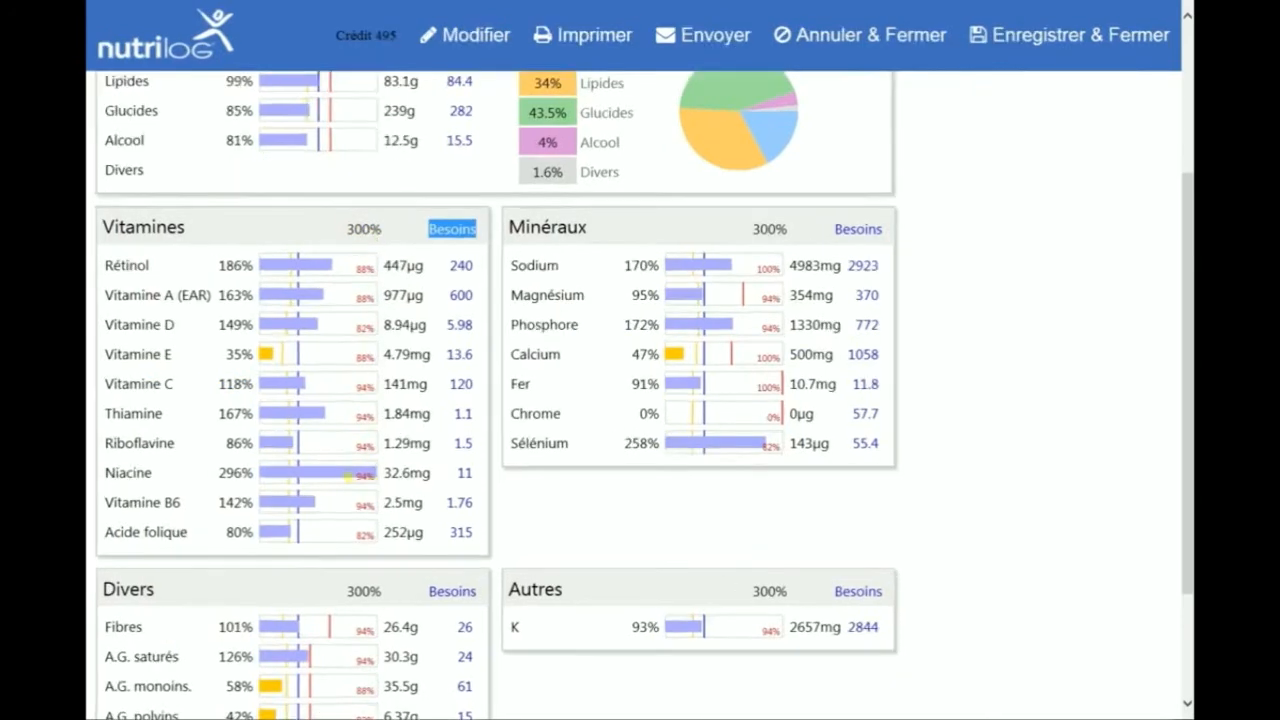
{"action": "scroll", "coordinate": [350, 482], "scroll_direction": "up", "scroll_amount": 1}
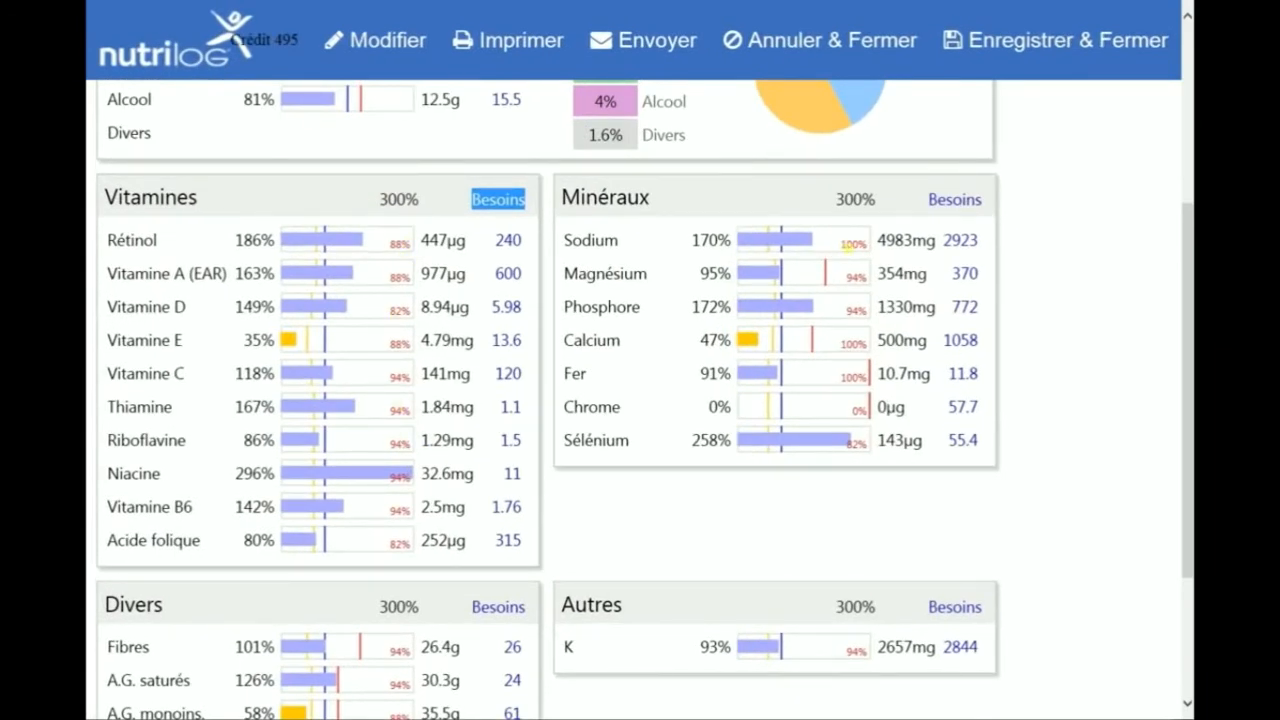
{"action": "double_click", "coordinate": [848, 243]}
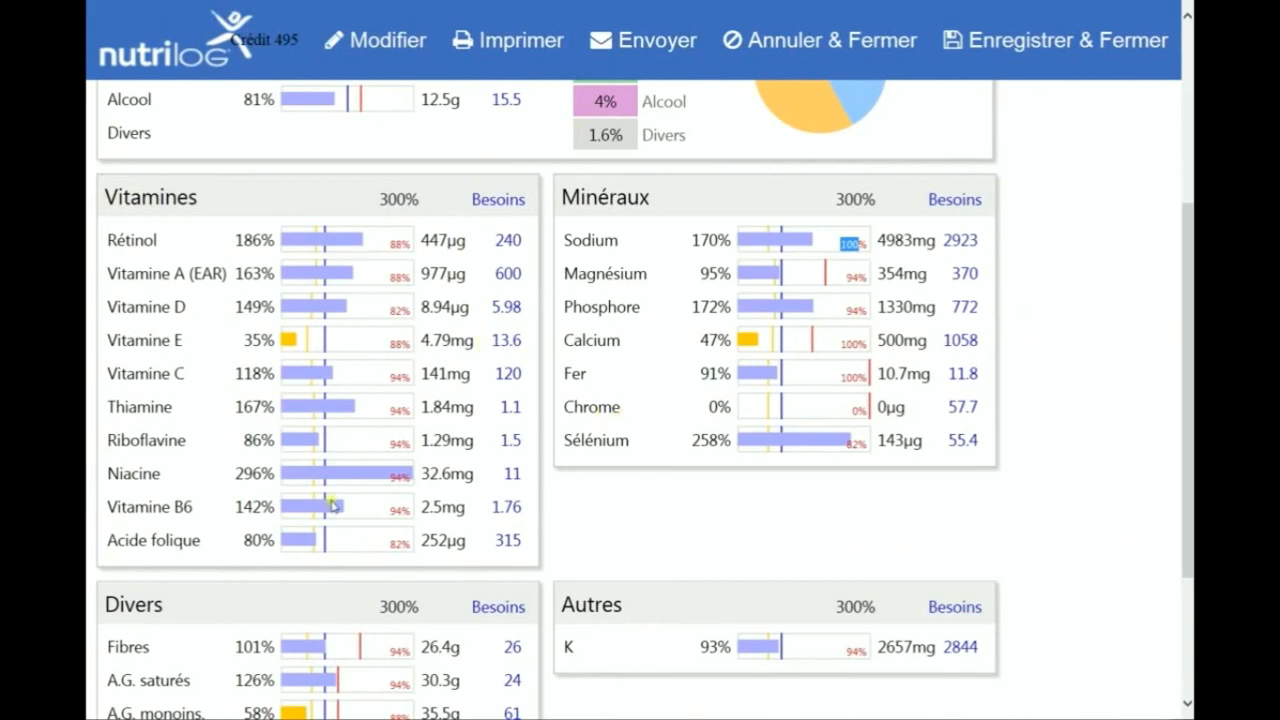
{"action": "scroll", "coordinate": [330, 510], "scroll_direction": "down", "scroll_amount": 3}
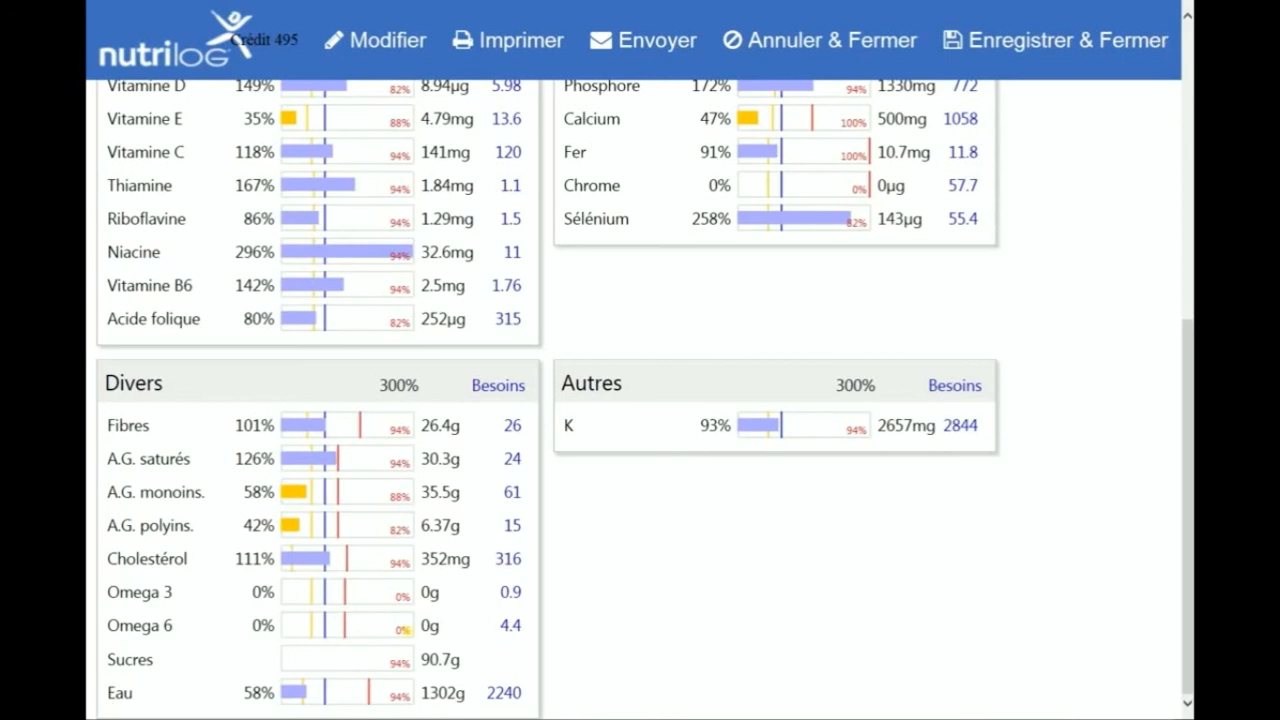
{"action": "double_click", "coordinate": [150, 659]}
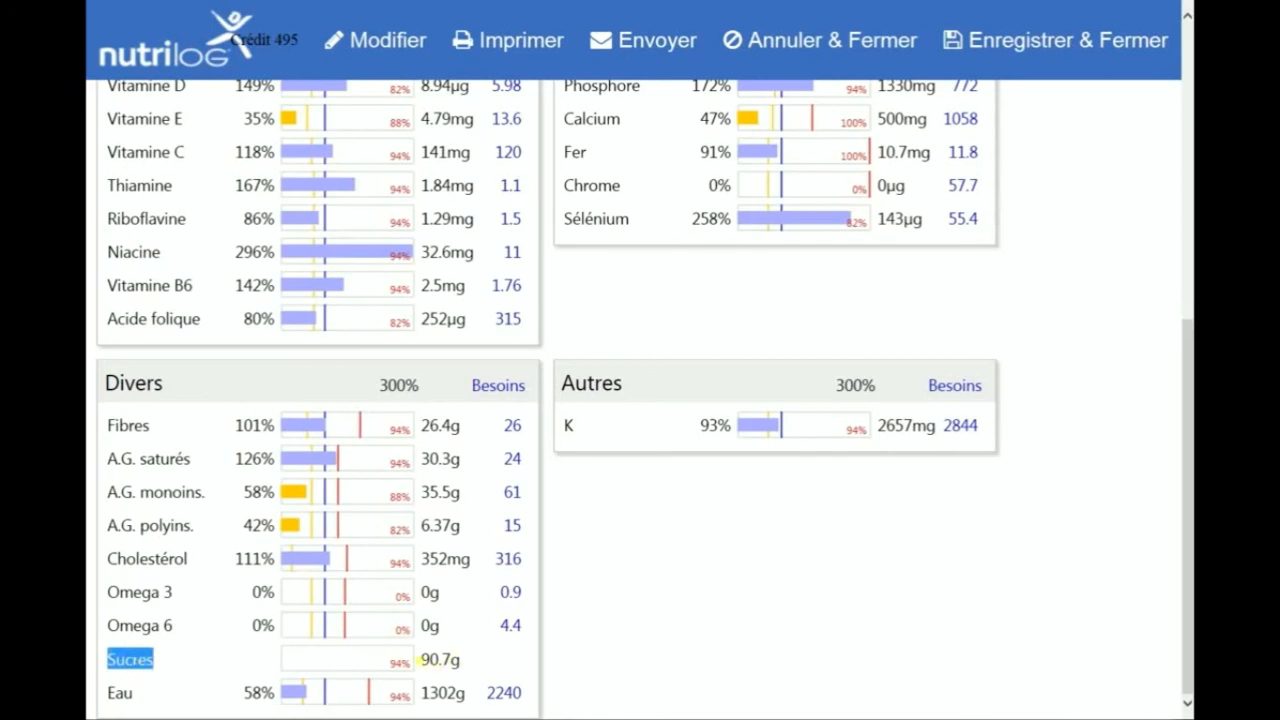
{"action": "left_click", "coordinate": [466, 663]}
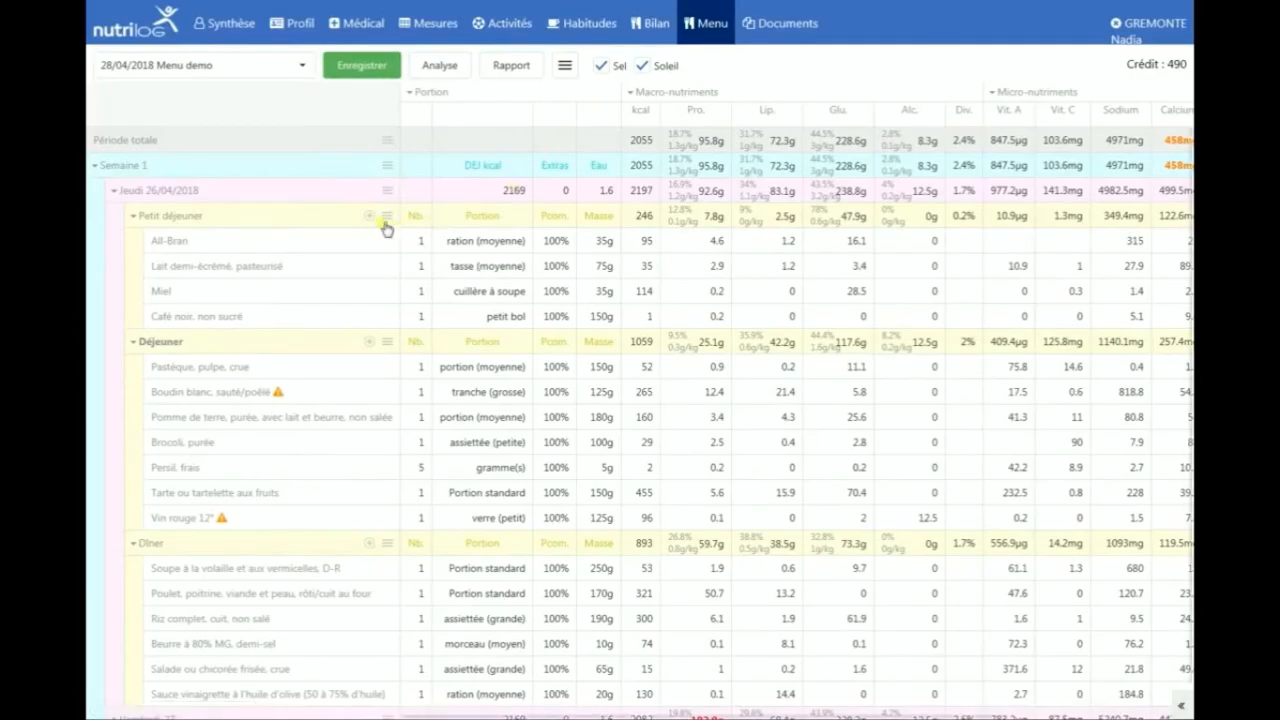
{"action": "left_click", "coordinate": [387, 217]}
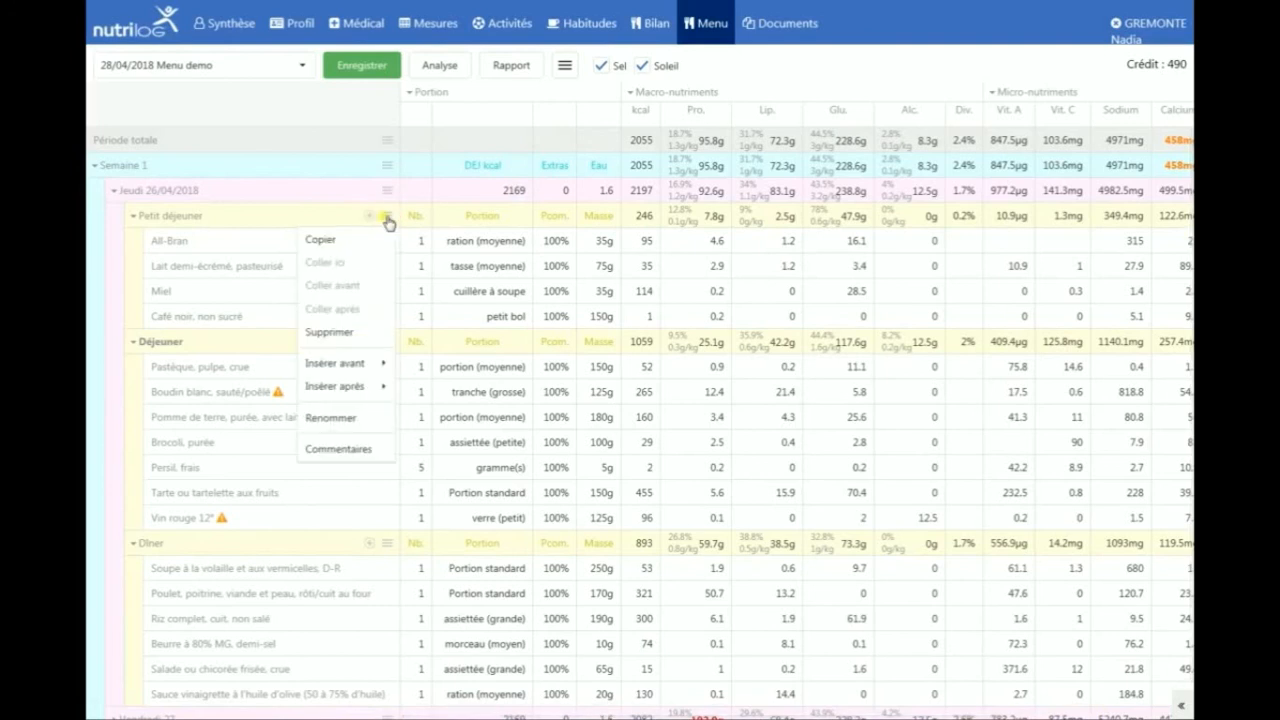
{"action": "left_click", "coordinate": [207, 248]}
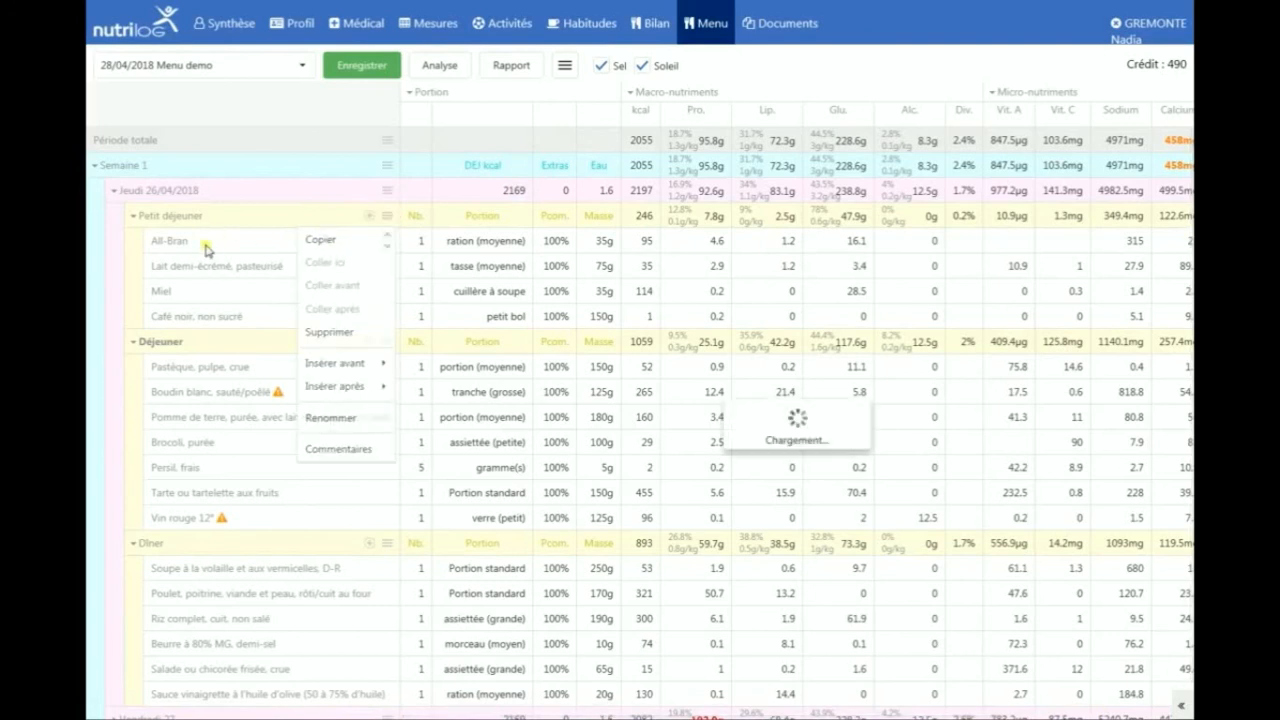
{"action": "right_click", "coordinate": [220, 268]}
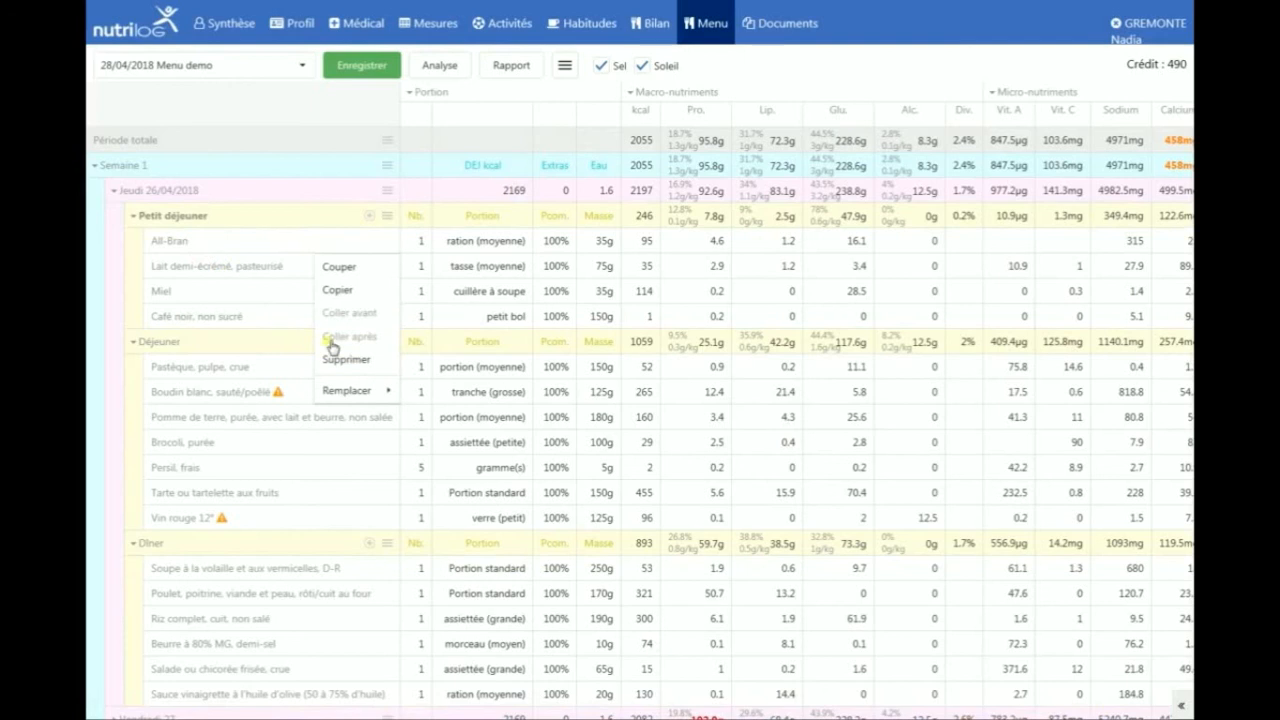
{"action": "left_click", "coordinate": [388, 190]}
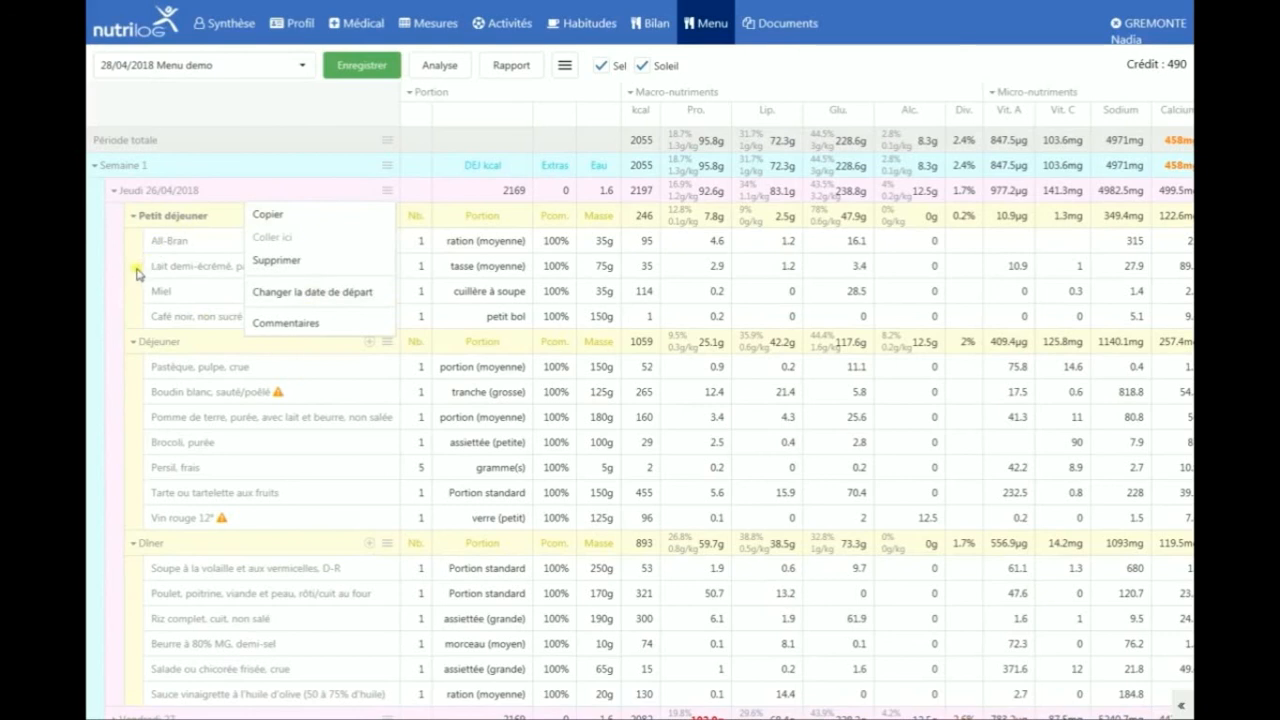
{"action": "left_click", "coordinate": [135, 330]}
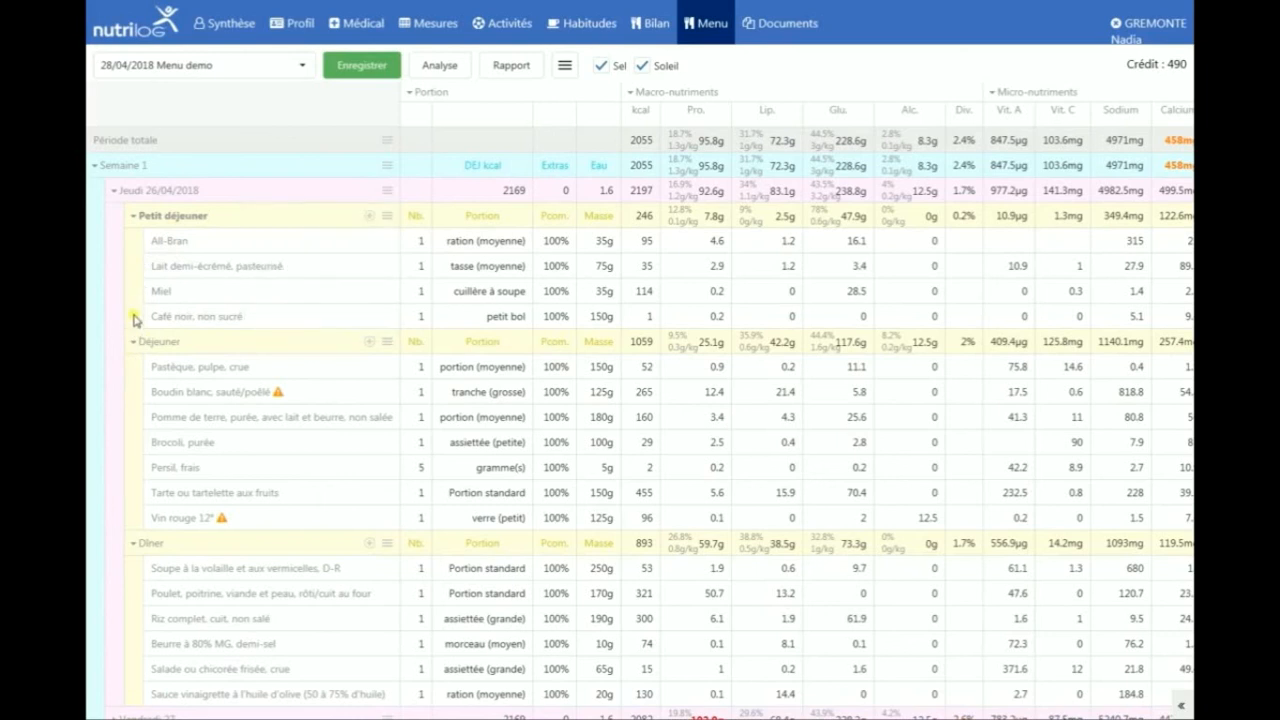
Collapse the meals of Jeudi 26/04/2018 and the day itself, and expand them again
{"action": "left_click", "coordinate": [134, 300]}
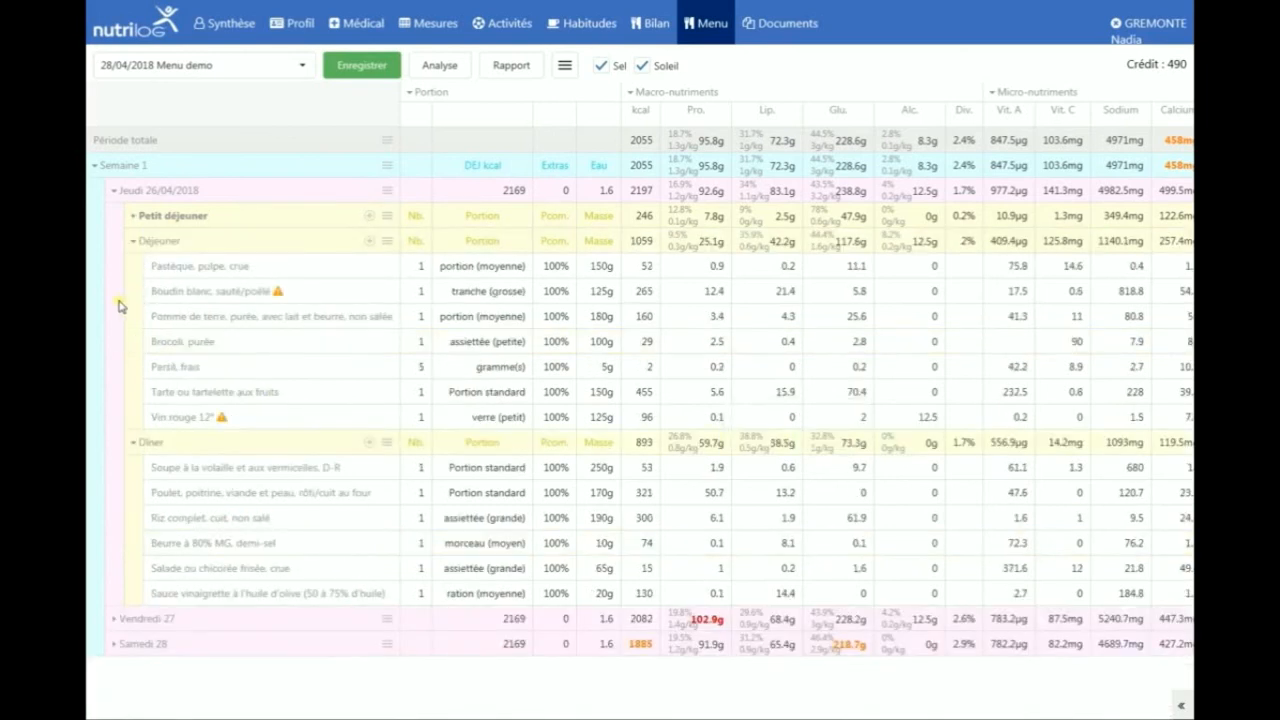
{"action": "left_click", "coordinate": [133, 310]}
{"action": "left_click", "coordinate": [117, 297]}
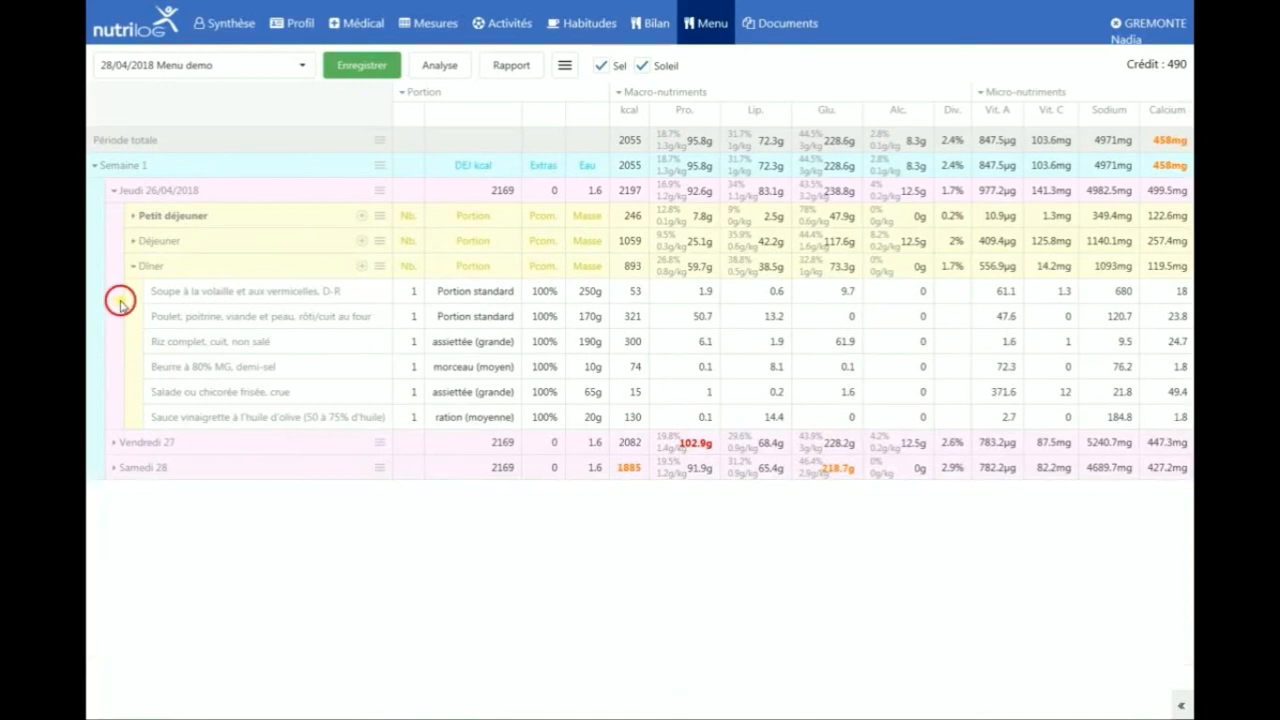
{"action": "left_click", "coordinate": [133, 200]}
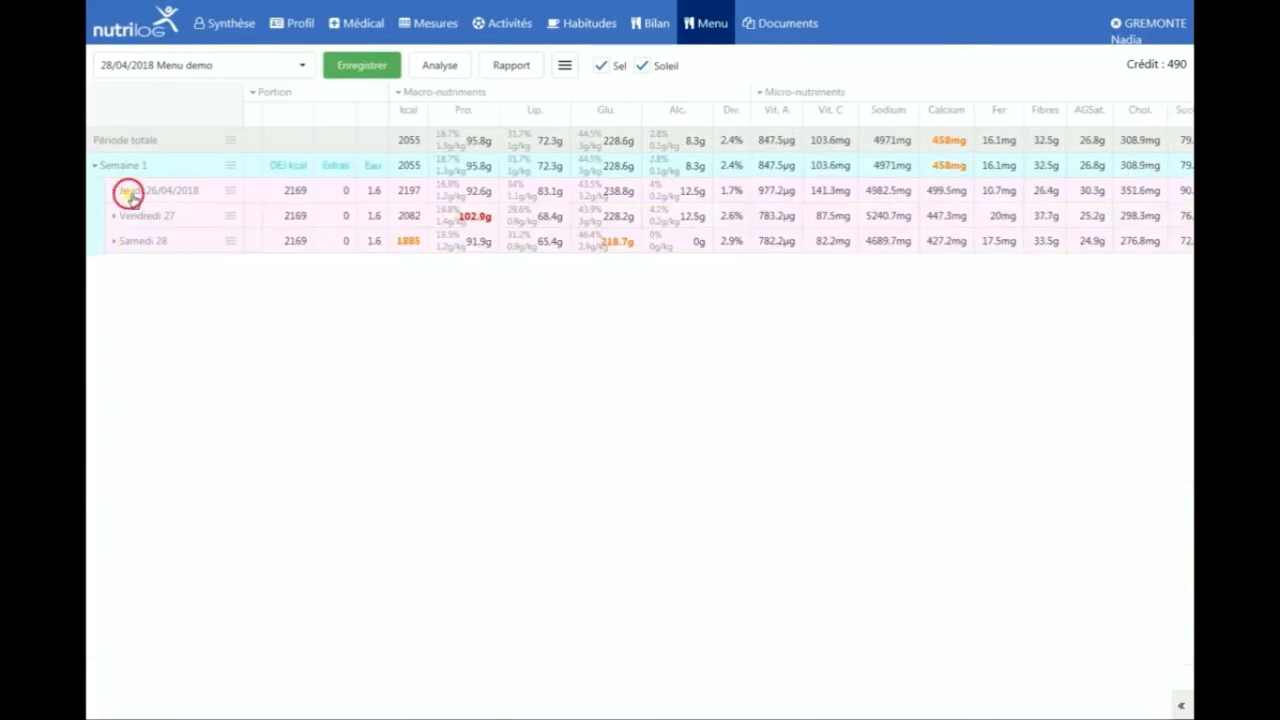
{"action": "left_click", "coordinate": [128, 191]}
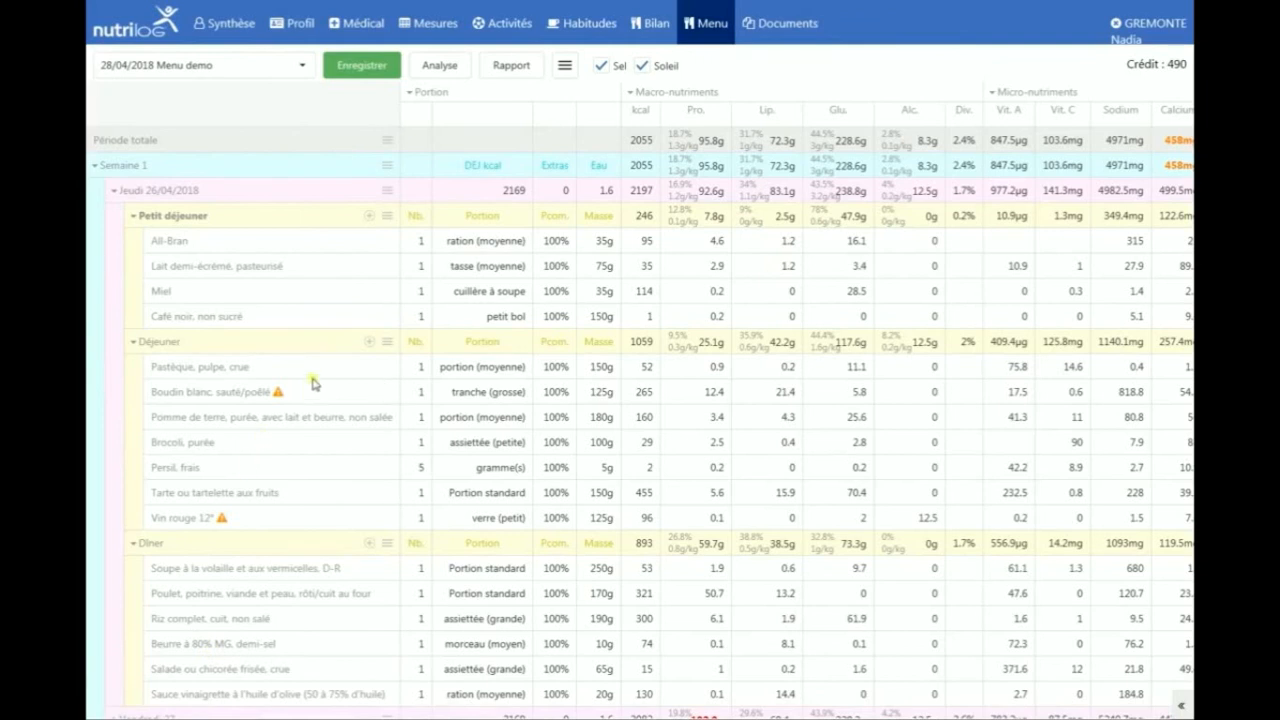
Add the comment "A prendre avant 10h" to the Petit déjeuner of Jeudi 26/04/2018
{"action": "left_click", "coordinate": [386, 218]}
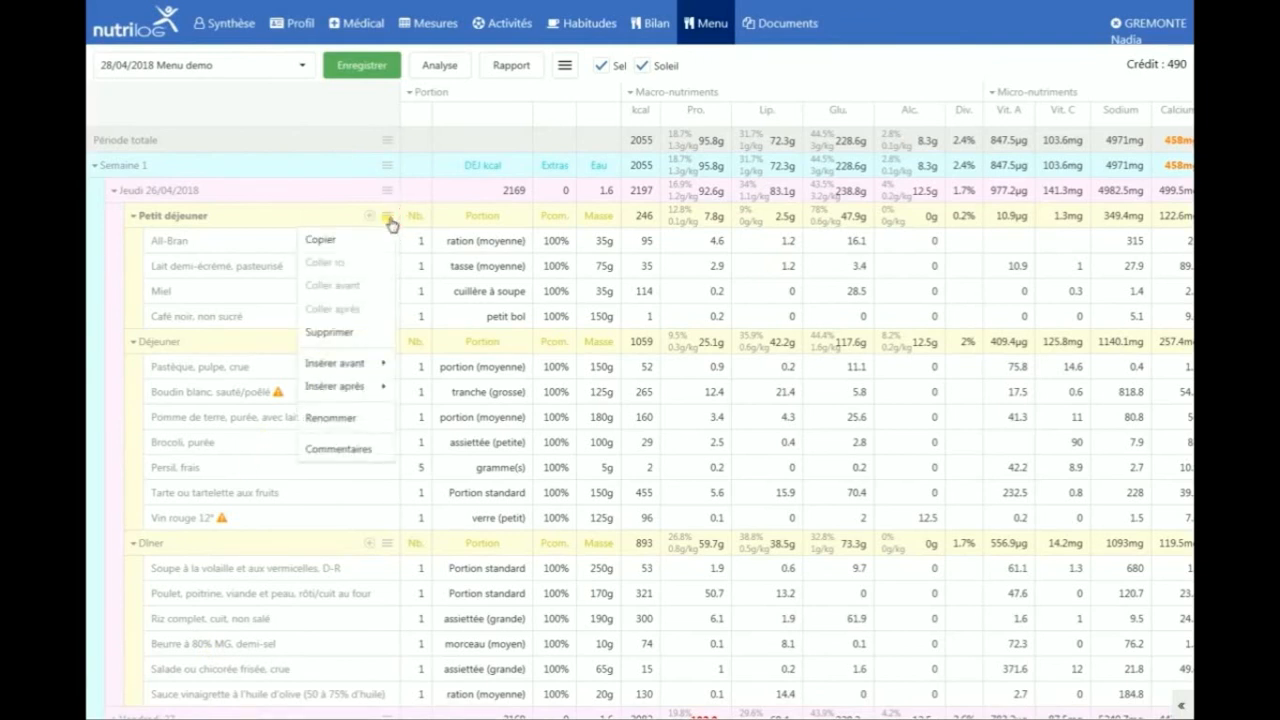
{"action": "left_click", "coordinate": [359, 450]}
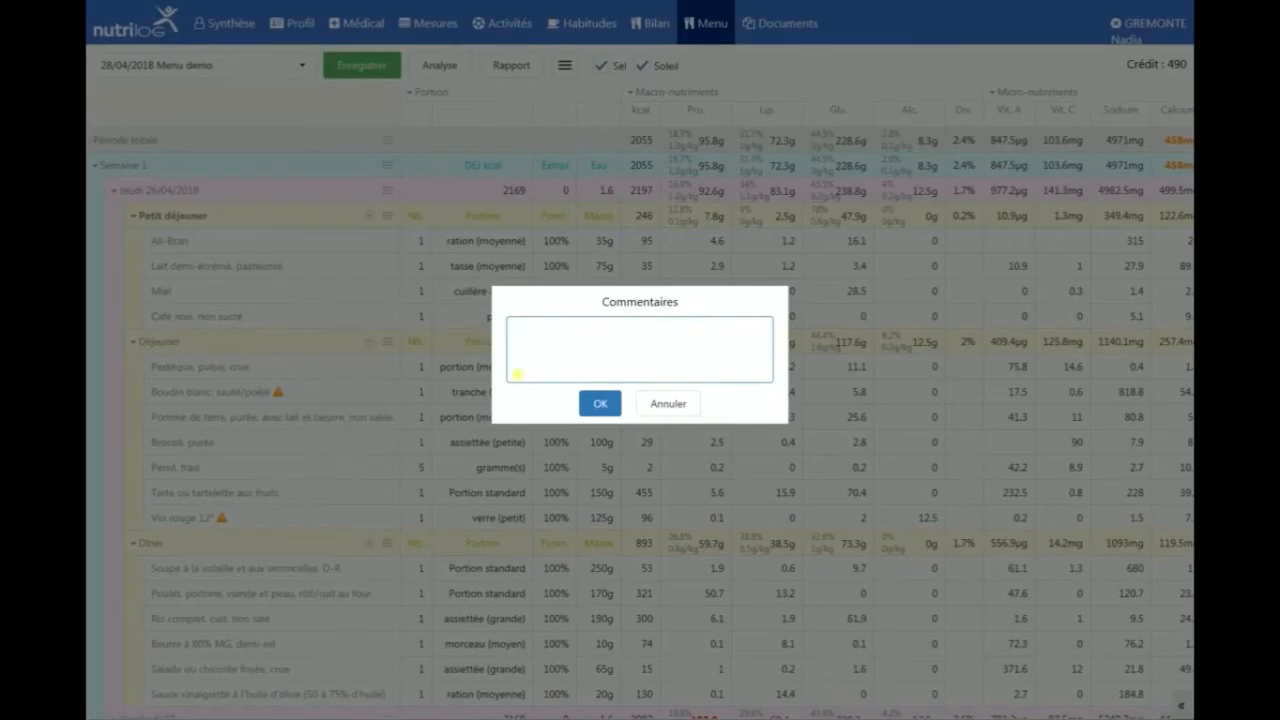
{"action": "type", "text": "A prendre avant 10h"}
{"action": "left_click", "coordinate": [599, 404]}
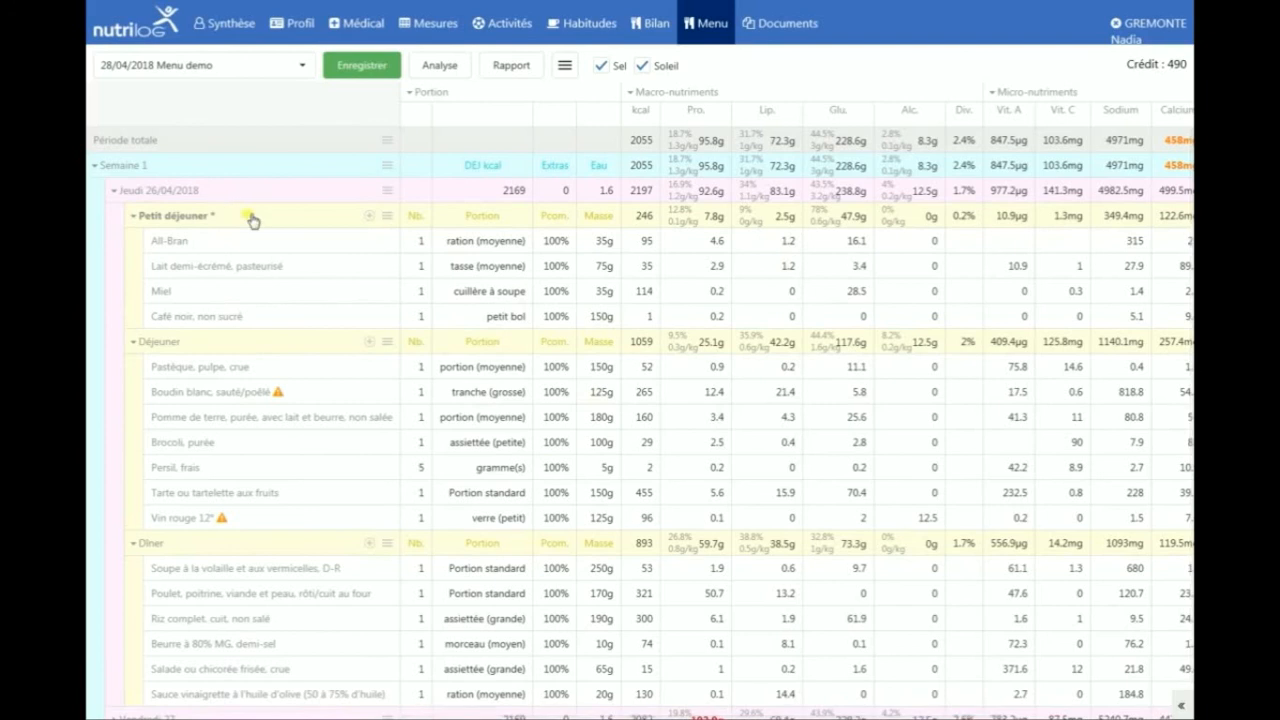
{"action": "left_click", "coordinate": [388, 190]}
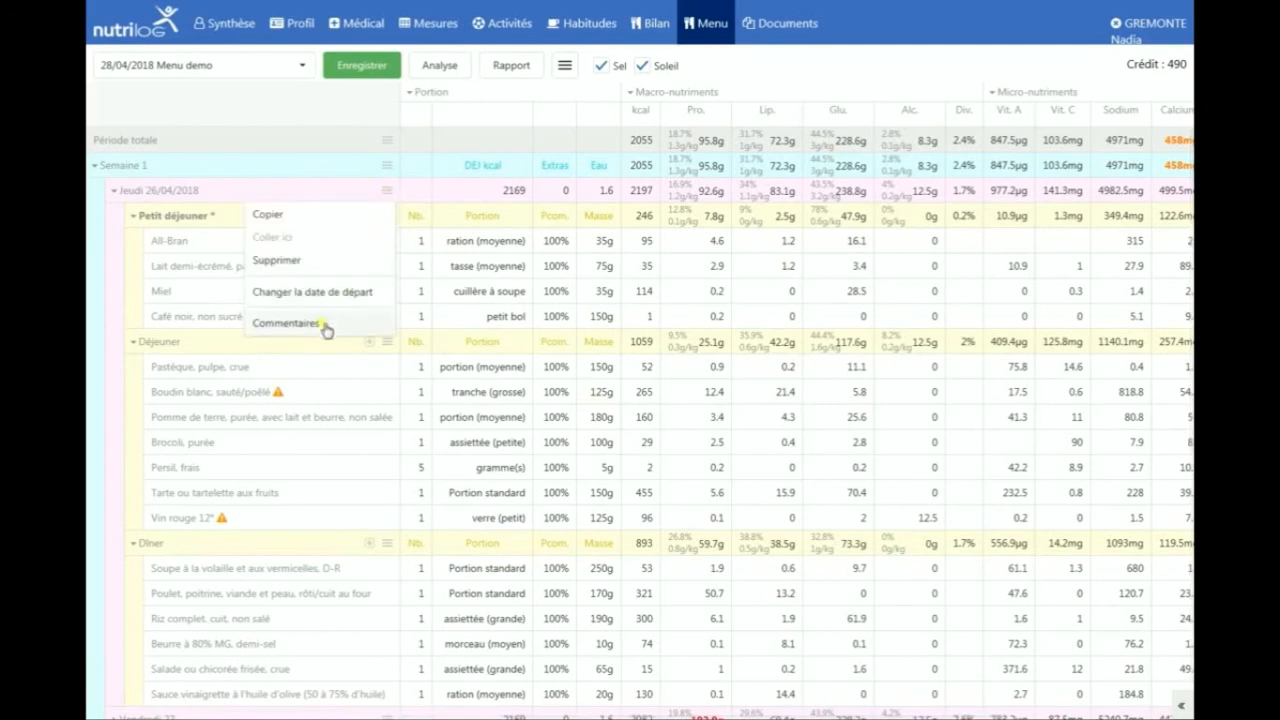
{"action": "left_click", "coordinate": [230, 218]}
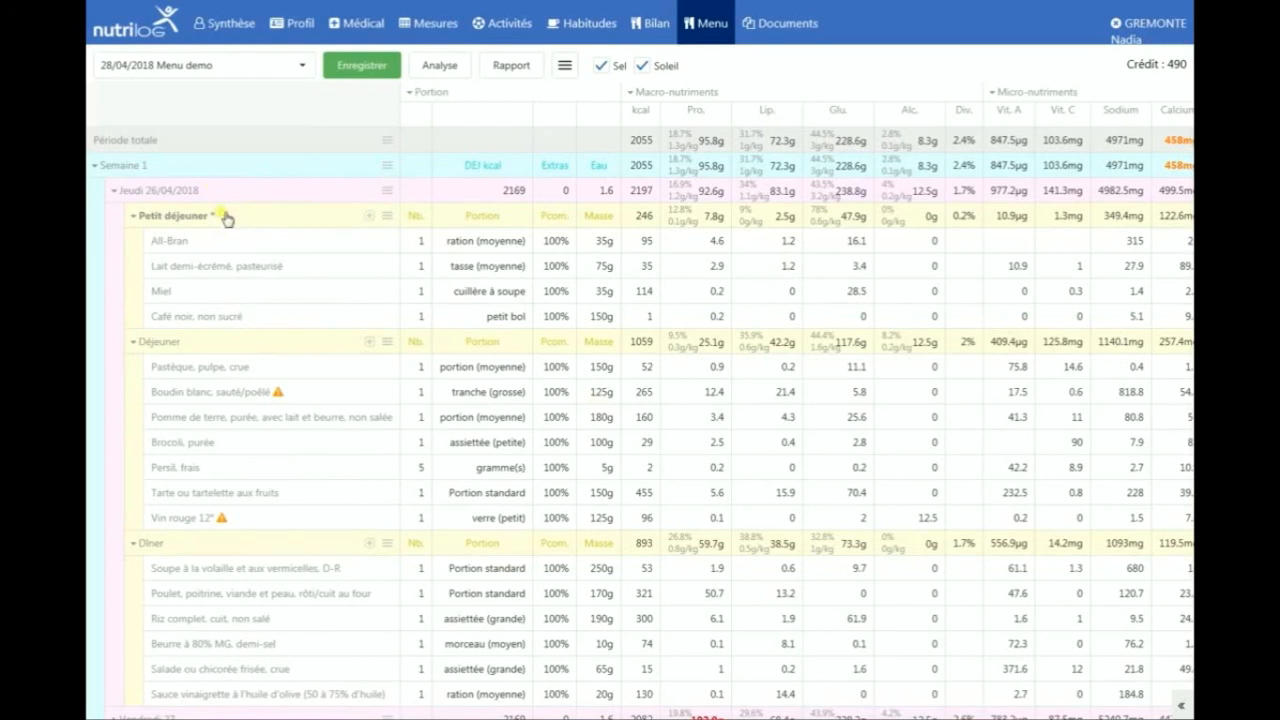
Turn on the display of comments (Afficher les commentaires) in the menu reports and check the option
{"action": "left_click", "coordinate": [529, 66]}
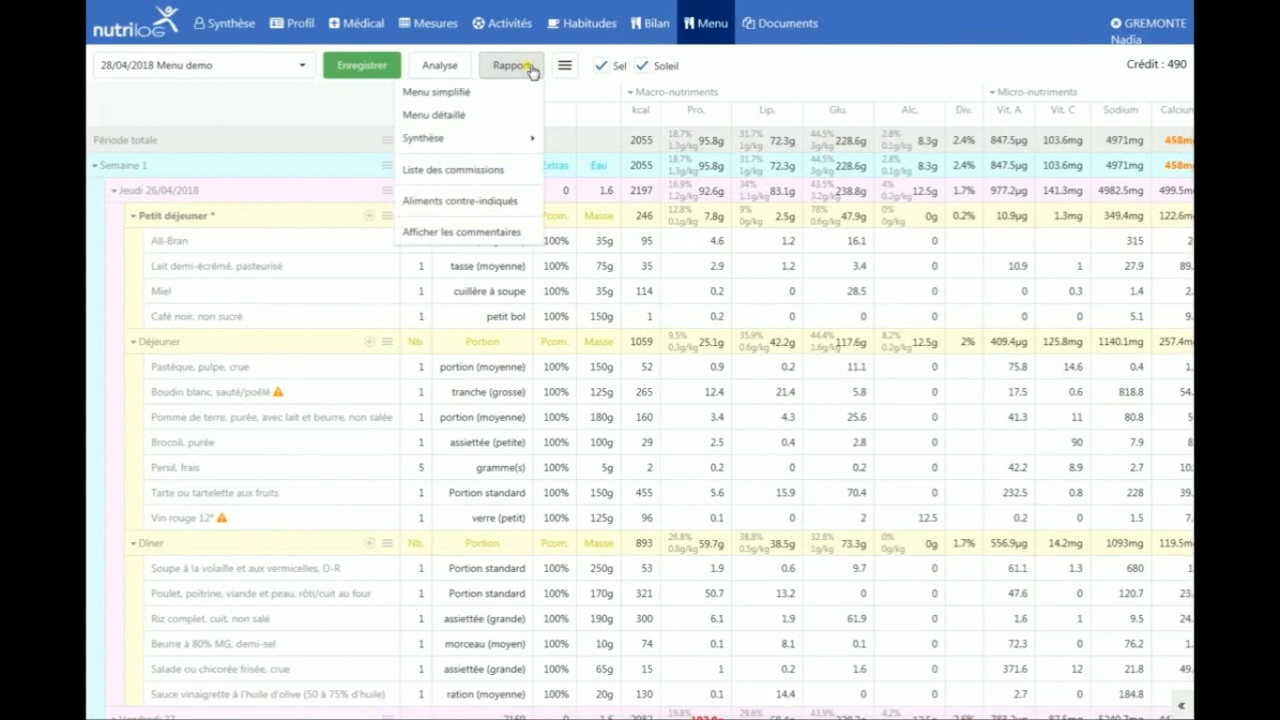
{"action": "left_click", "coordinate": [487, 234]}
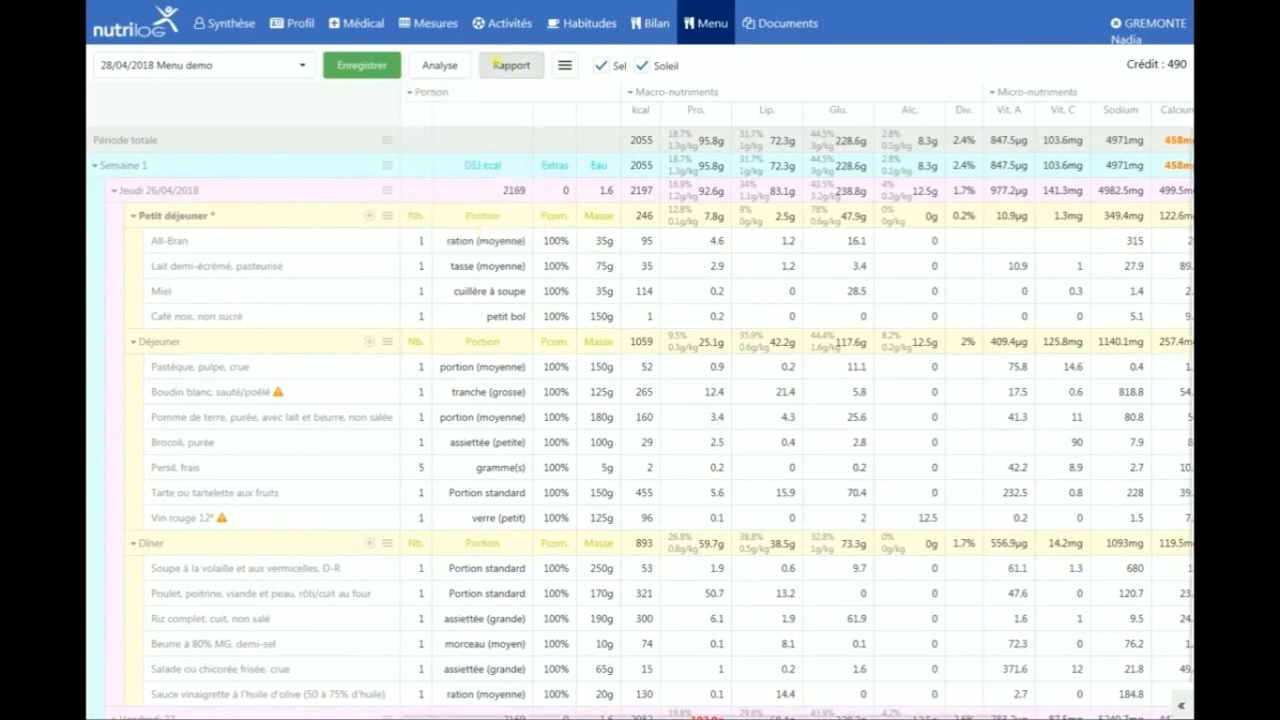
{"action": "left_click", "coordinate": [501, 67]}
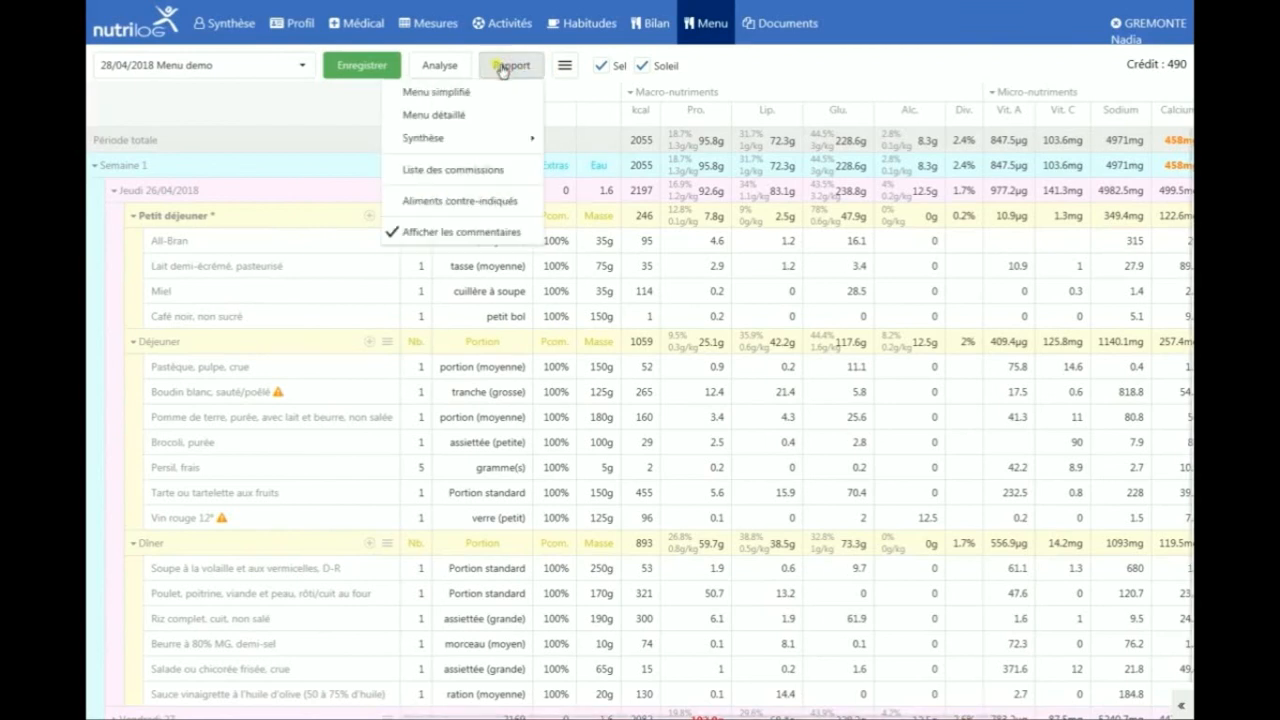
{"action": "left_click", "coordinate": [396, 232]}
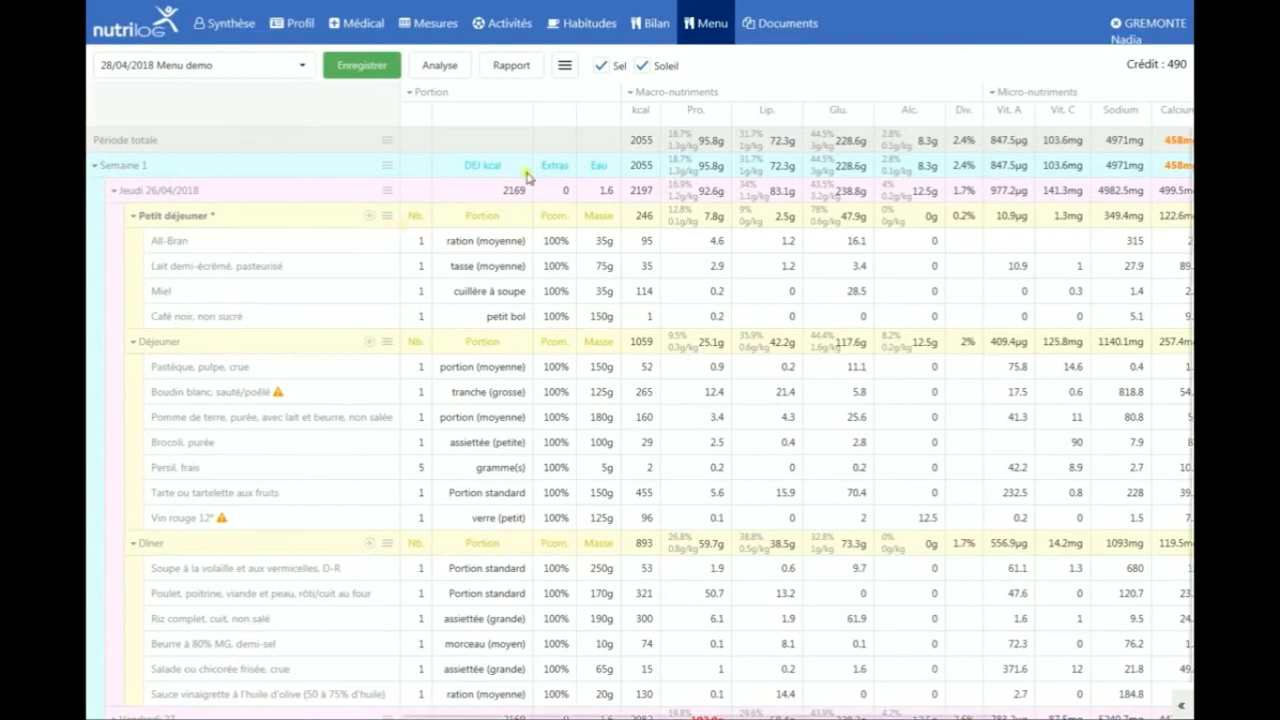
Start a new menu, discarding the unsaved changes to the 28/04/2018 Menu demo
{"action": "left_click", "coordinate": [563, 72]}
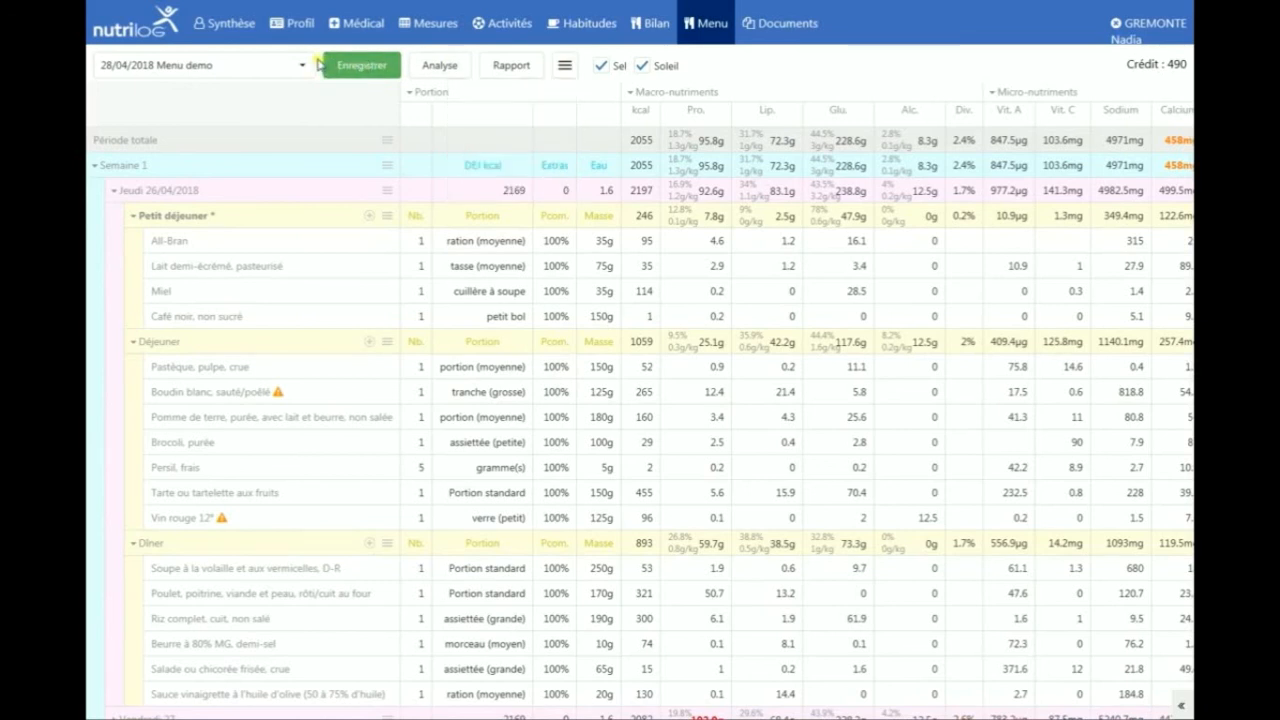
{"action": "left_click", "coordinate": [302, 65]}
{"action": "left_click", "coordinate": [241, 89]}
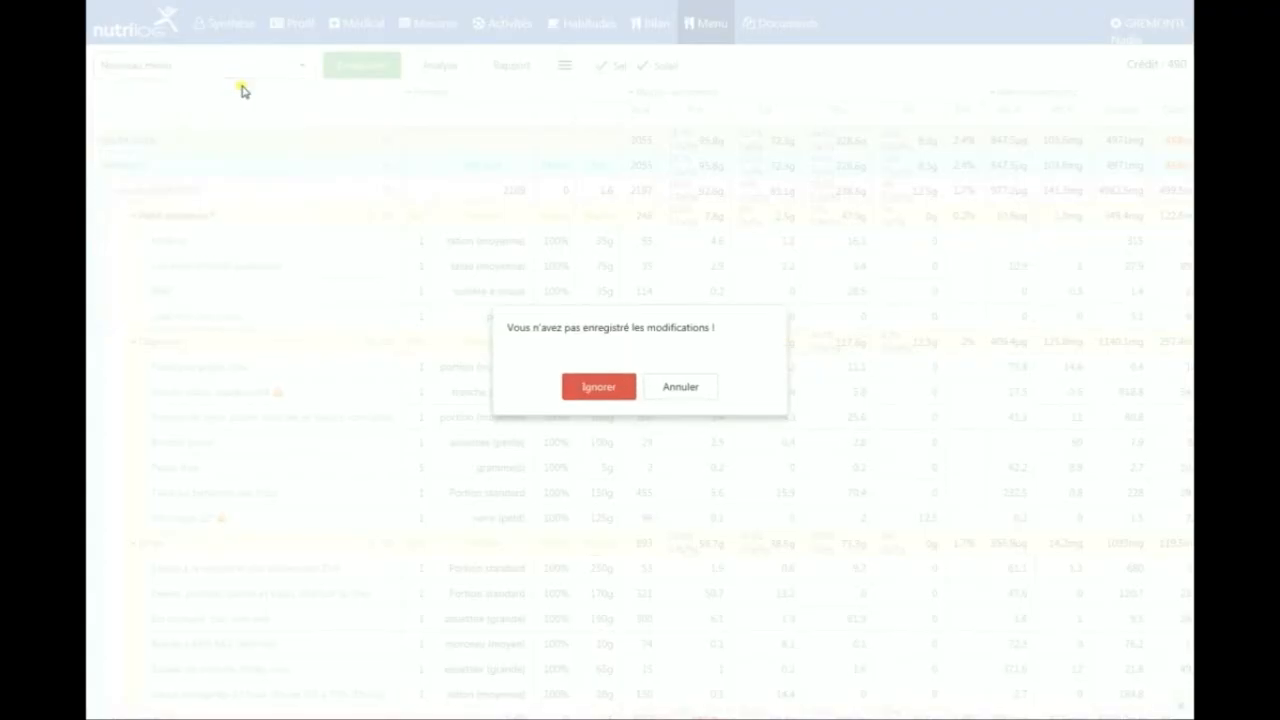
{"action": "left_click", "coordinate": [600, 385]}
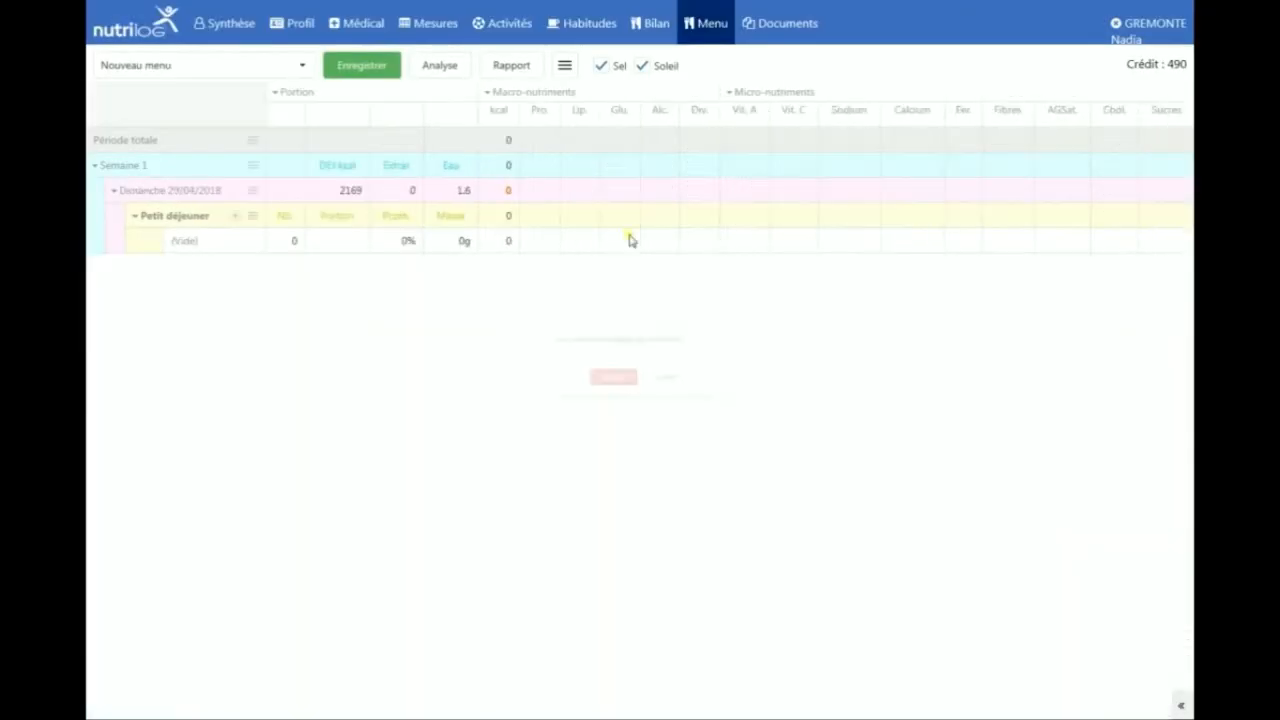
Load the 27/04/2018 Bilan into the new menu
{"action": "left_click", "coordinate": [564, 68]}
{"action": "mouse_move", "coordinate": [548, 144]}
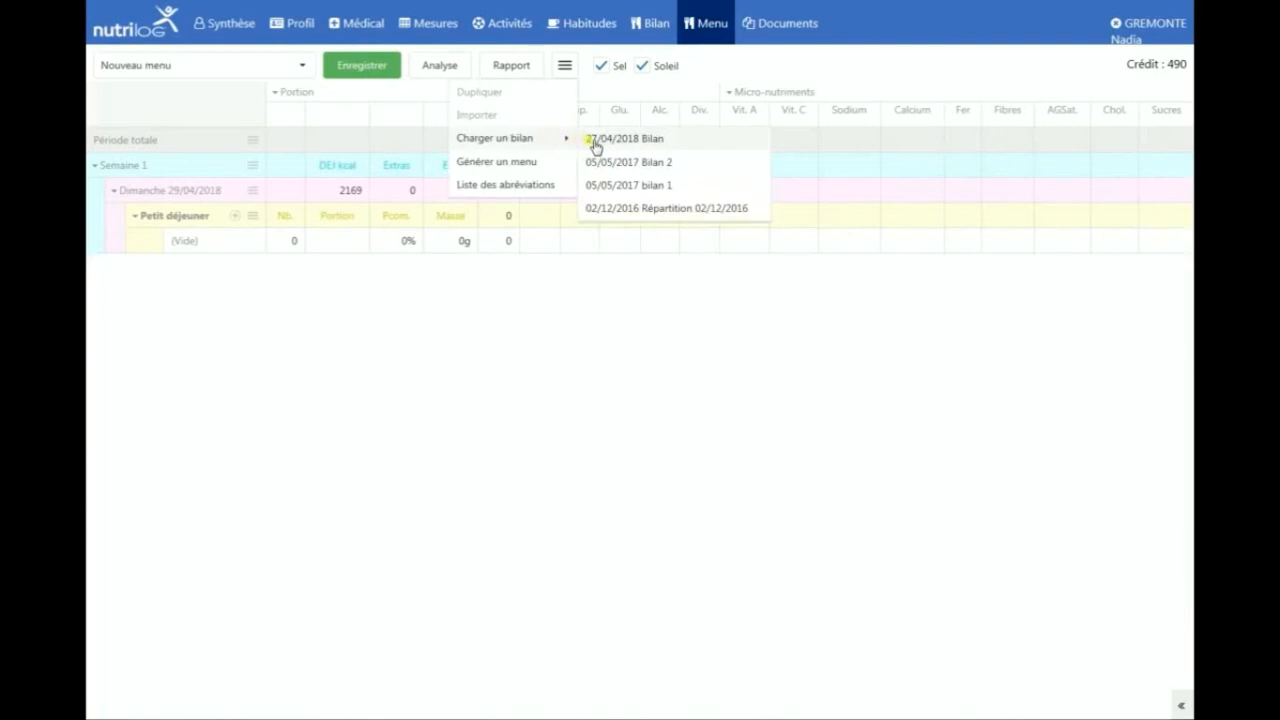
{"action": "left_click", "coordinate": [590, 145]}
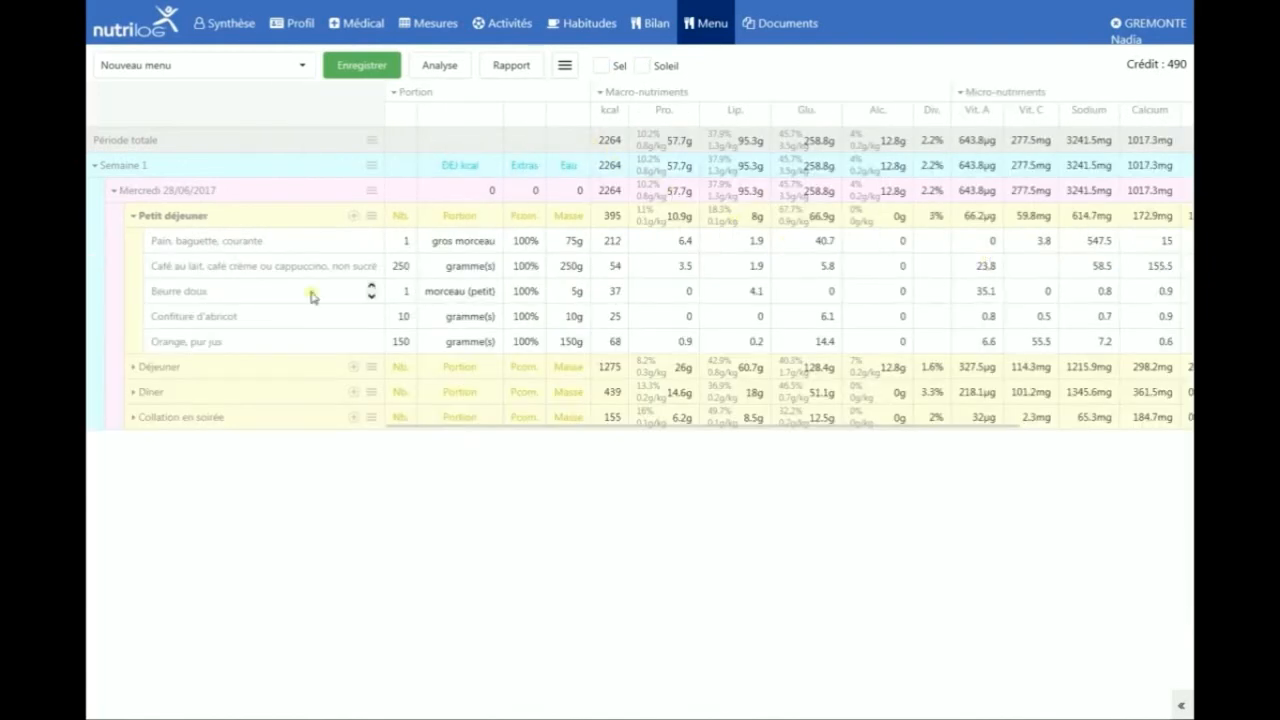
Expand the Déjeuner and Dîner meals of Mercredi 28/06/2017 to show their foods
{"action": "left_click", "coordinate": [149, 369]}
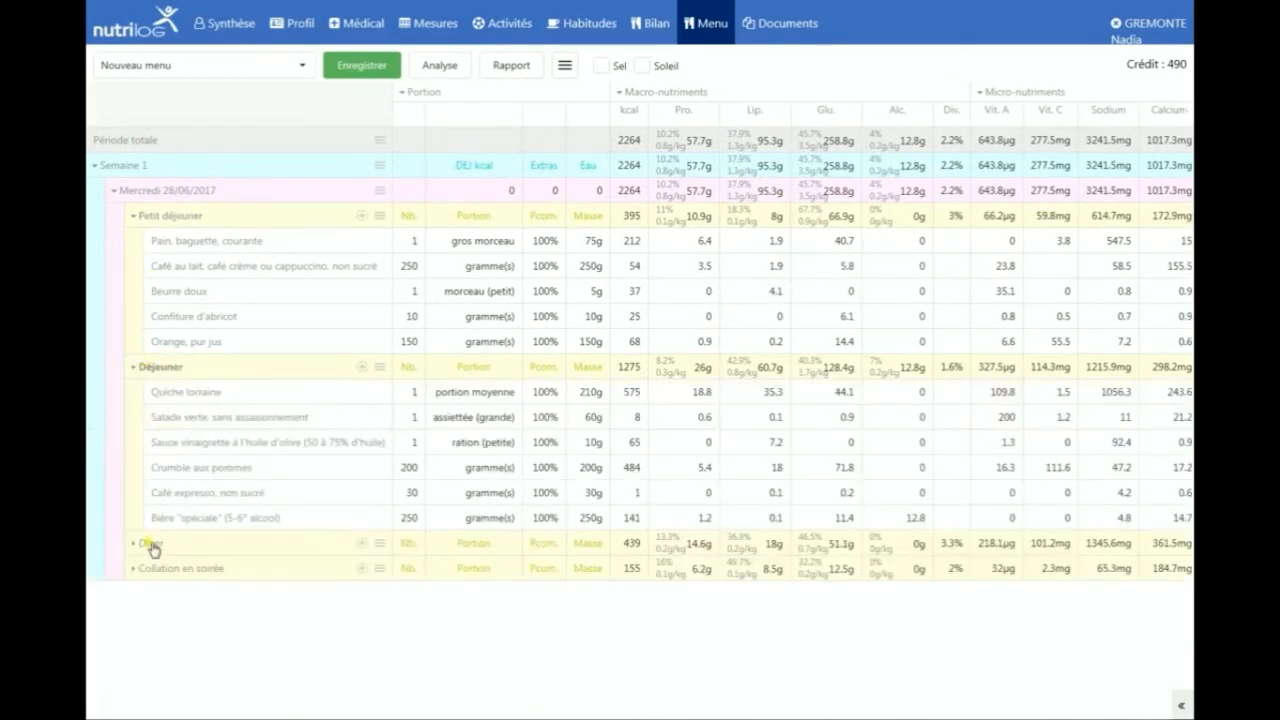
{"action": "left_click", "coordinate": [150, 544]}
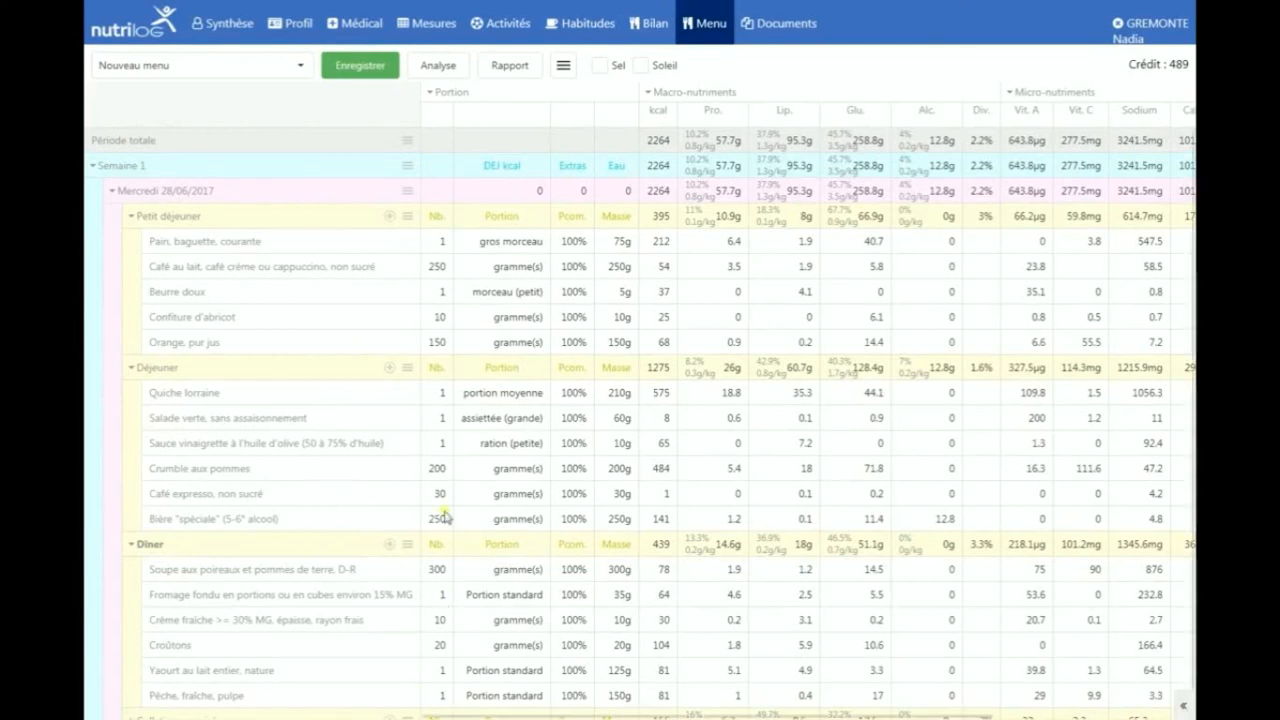
Import "Menu du jour 1 : 1400 kcal" from the menus of MENU D'ETE in the Menus d'été group, replacing the current menu
{"action": "left_click", "coordinate": [565, 65]}
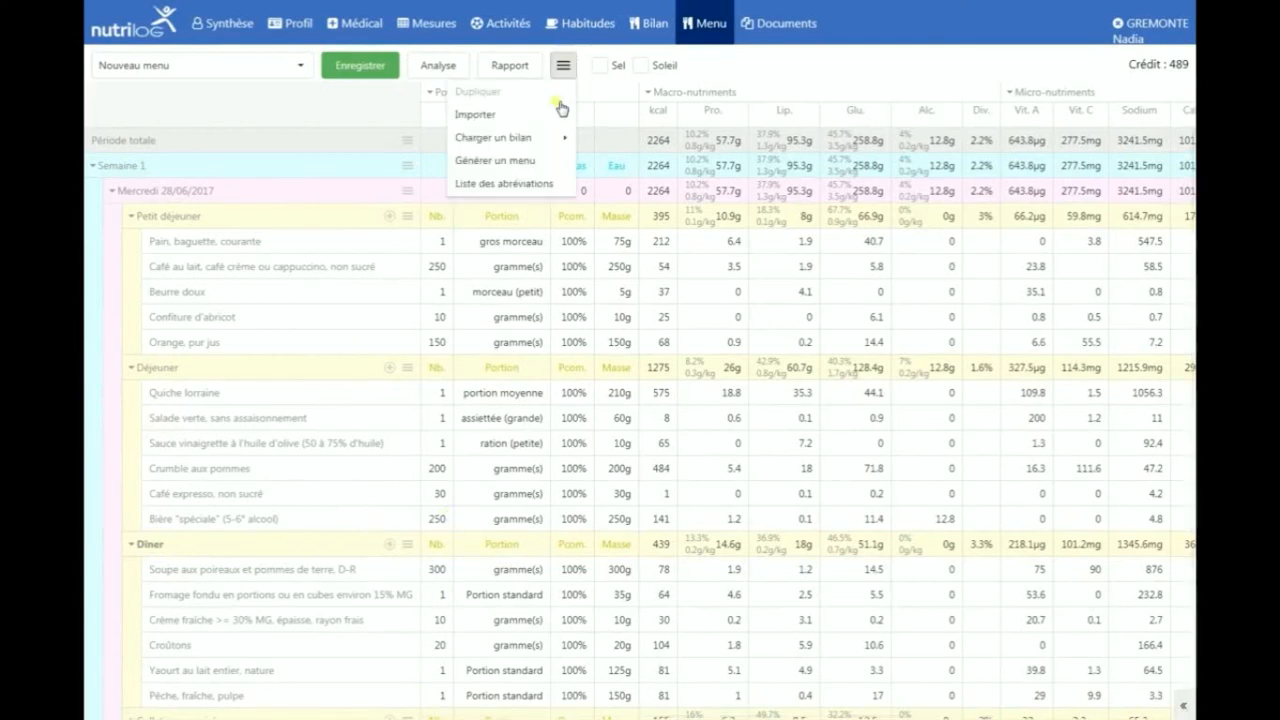
{"action": "left_click", "coordinate": [540, 120]}
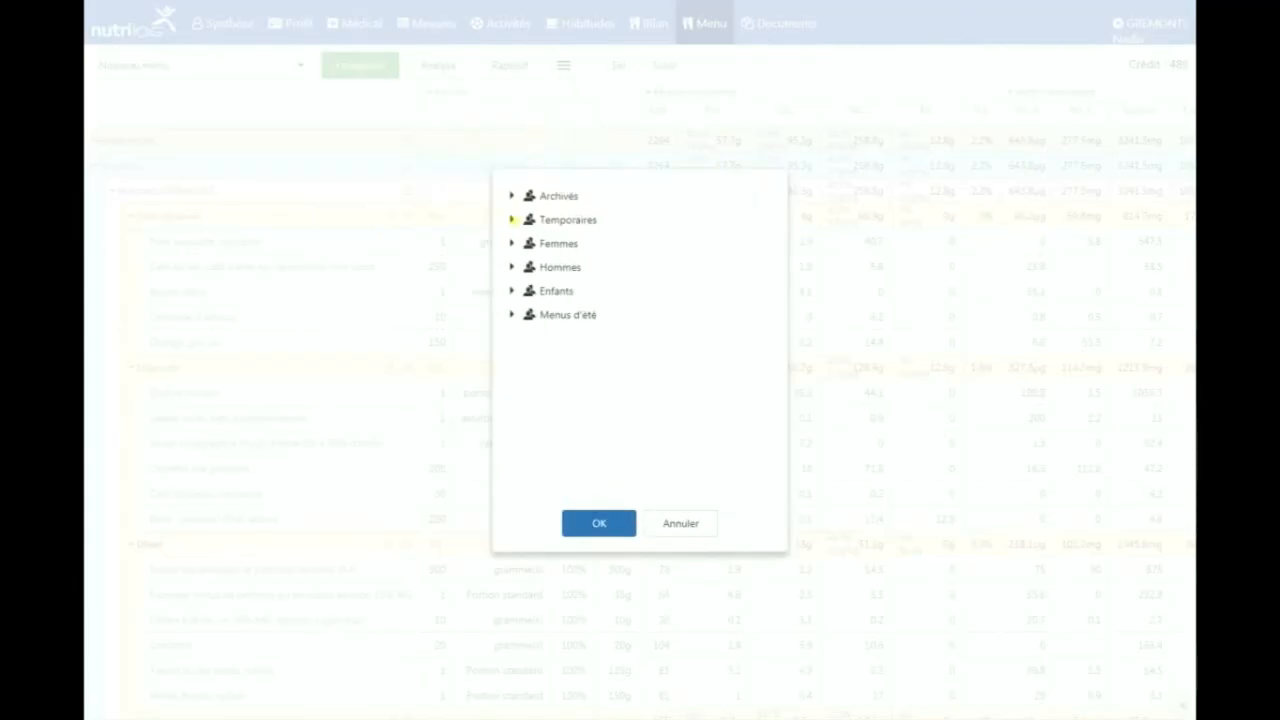
{"action": "left_click", "coordinate": [516, 314]}
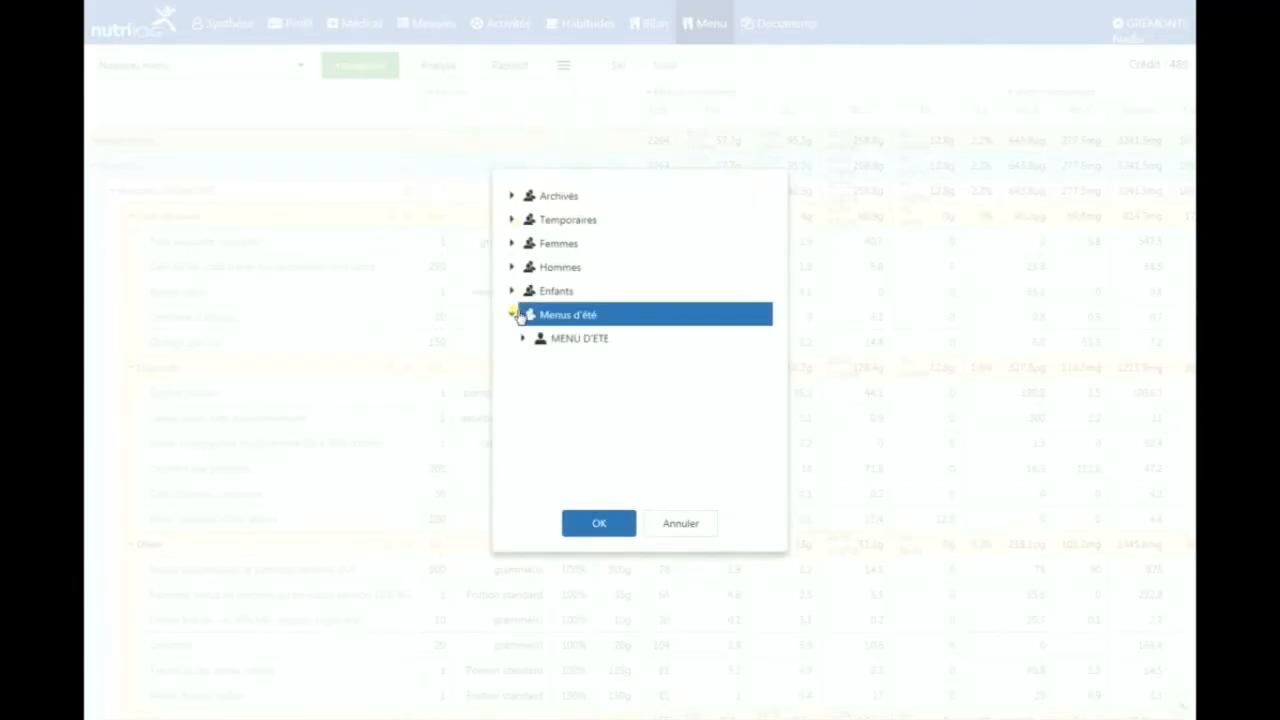
{"action": "left_click", "coordinate": [522, 339]}
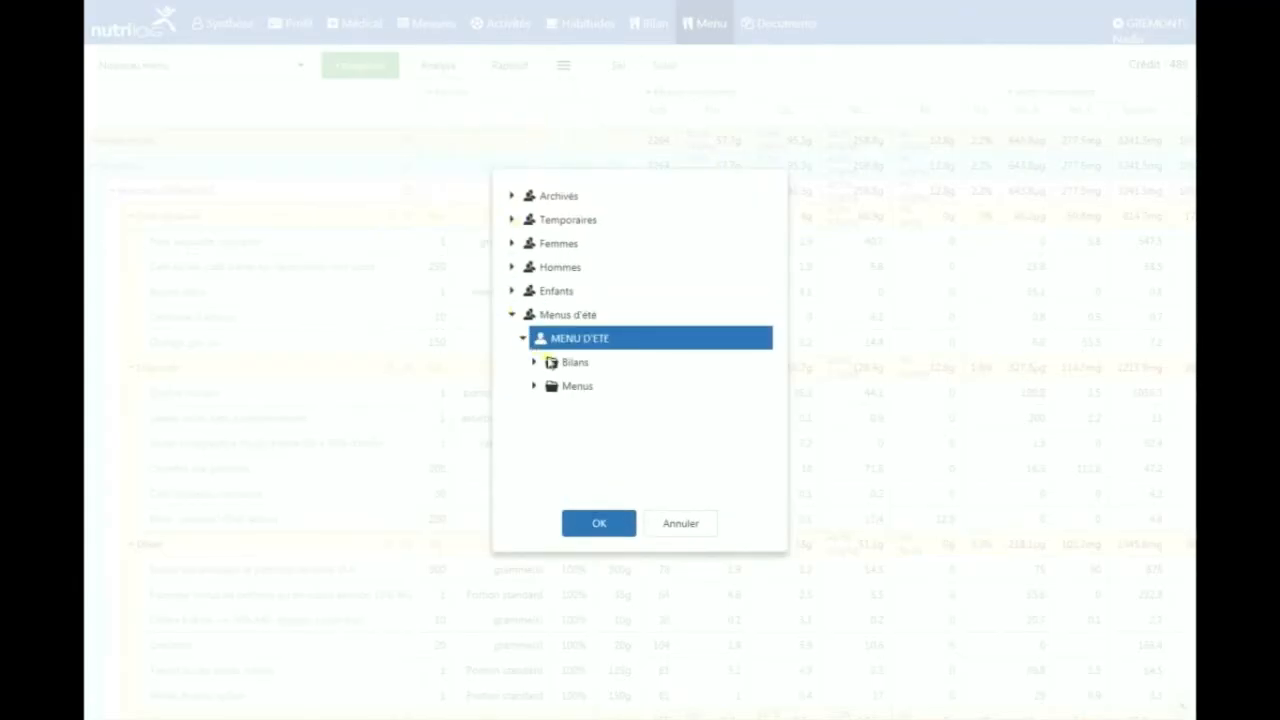
{"action": "left_click", "coordinate": [572, 388]}
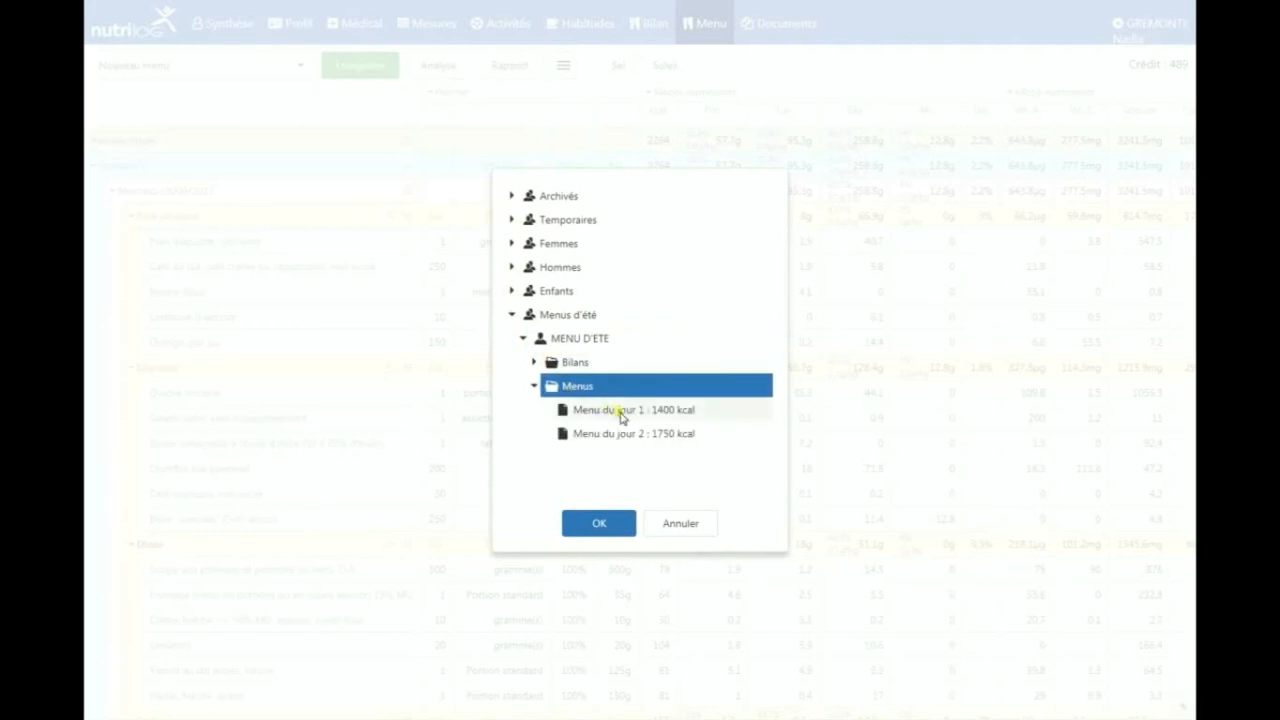
{"action": "left_click", "coordinate": [621, 416]}
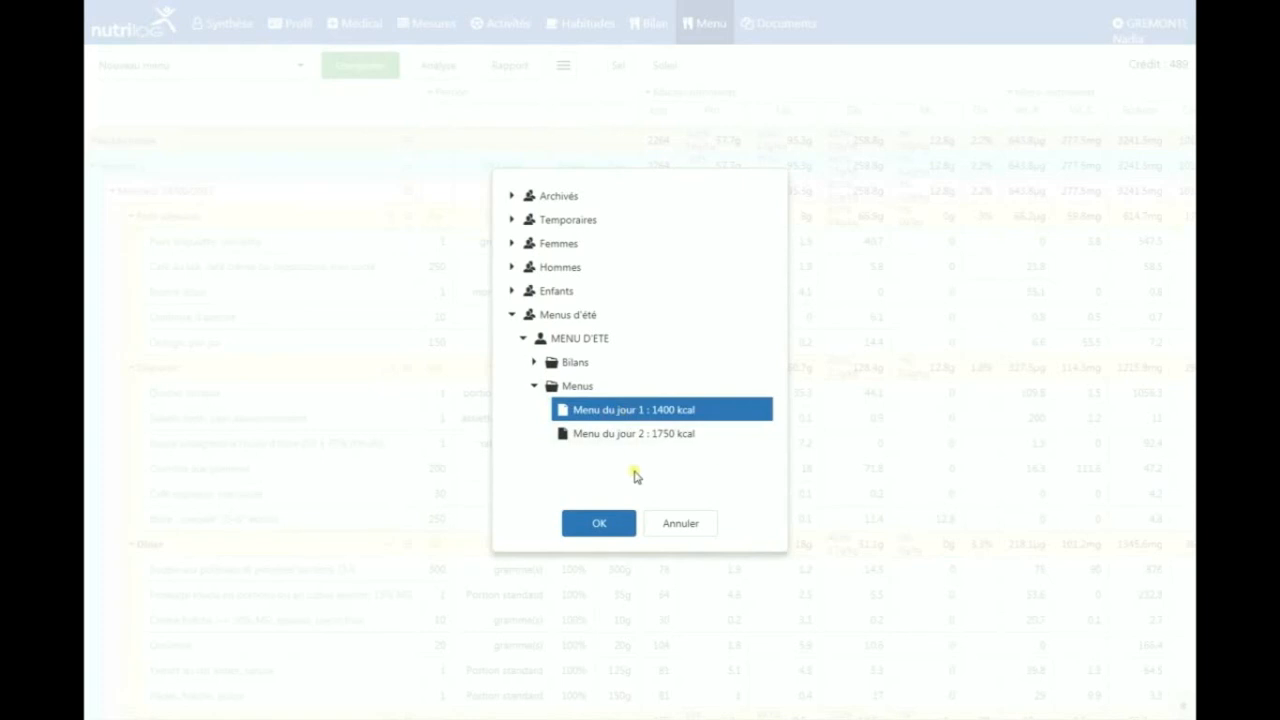
{"action": "left_click", "coordinate": [613, 525]}
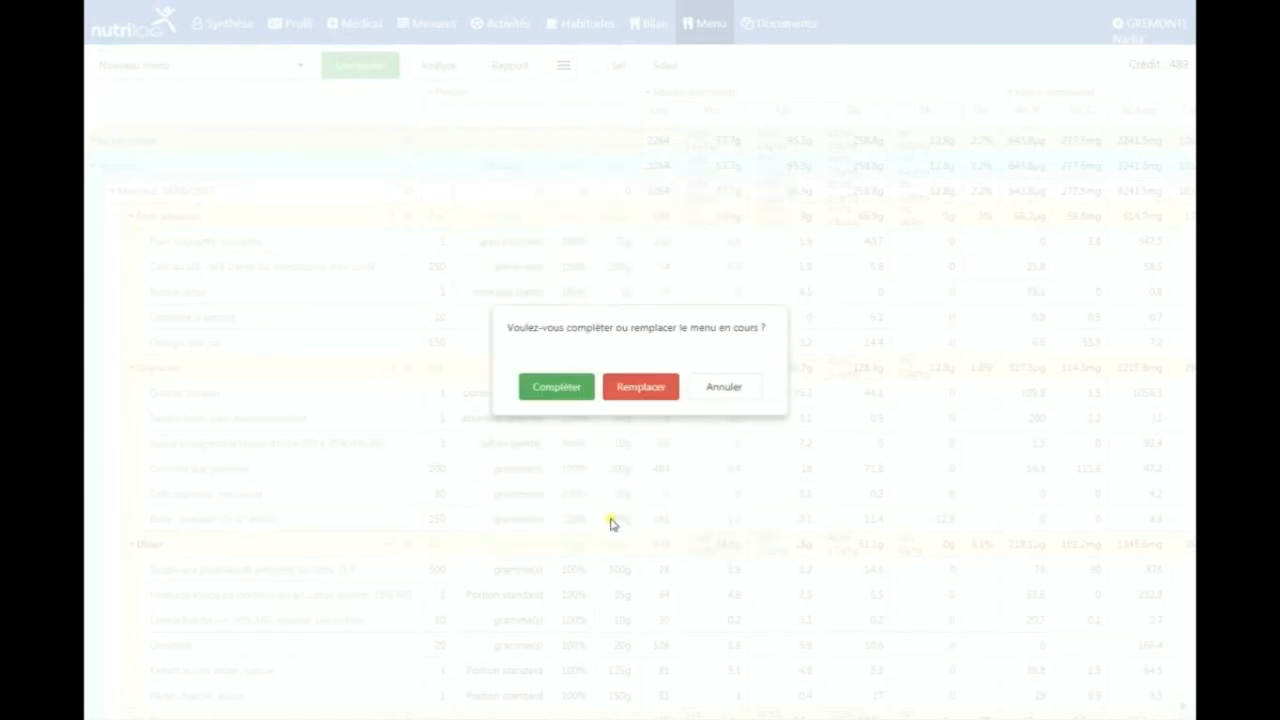
{"action": "left_click", "coordinate": [637, 392]}
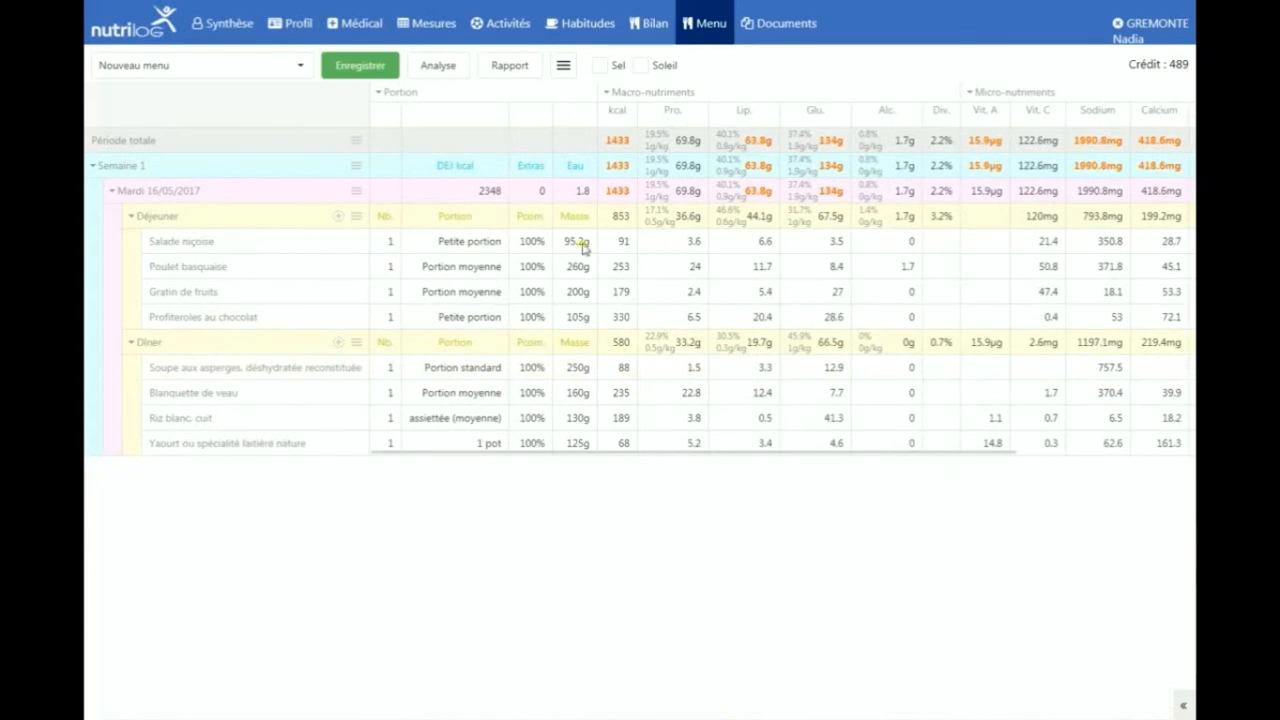
Rebalance the portions of Mardi 16/05/2017 to reach energy balance
{"action": "left_click", "coordinate": [358, 190]}
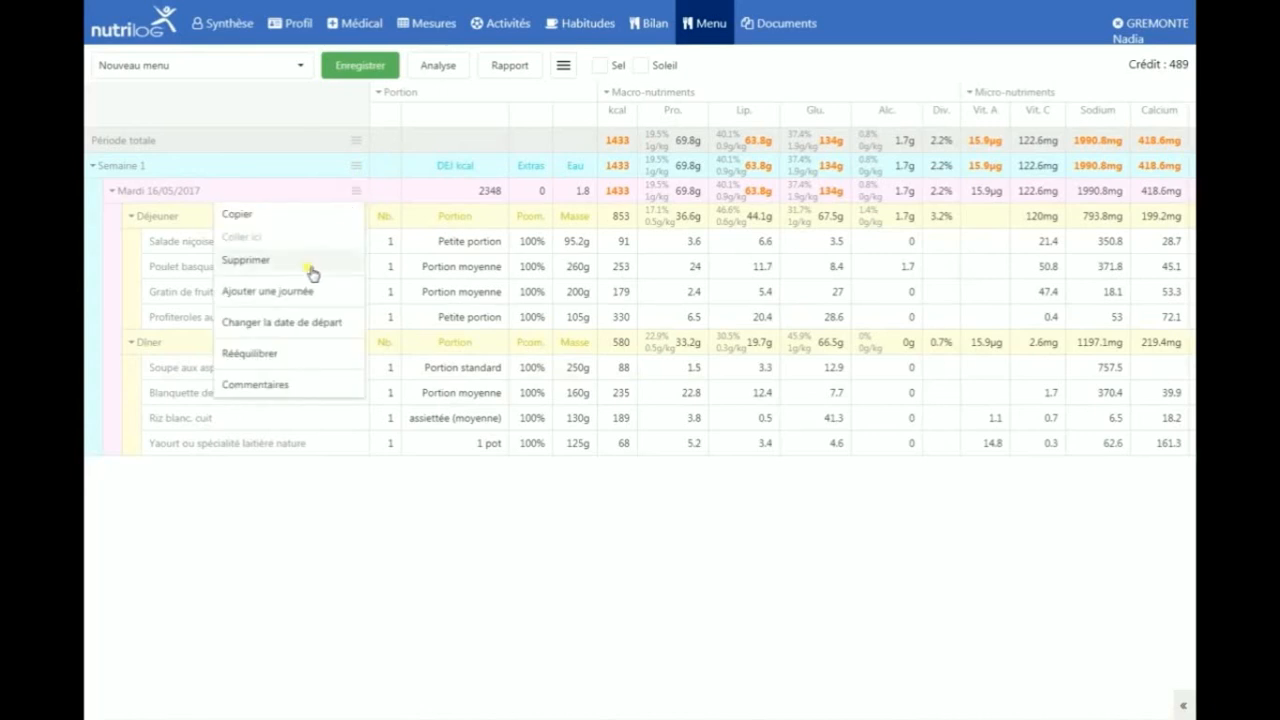
{"action": "left_click", "coordinate": [276, 356]}
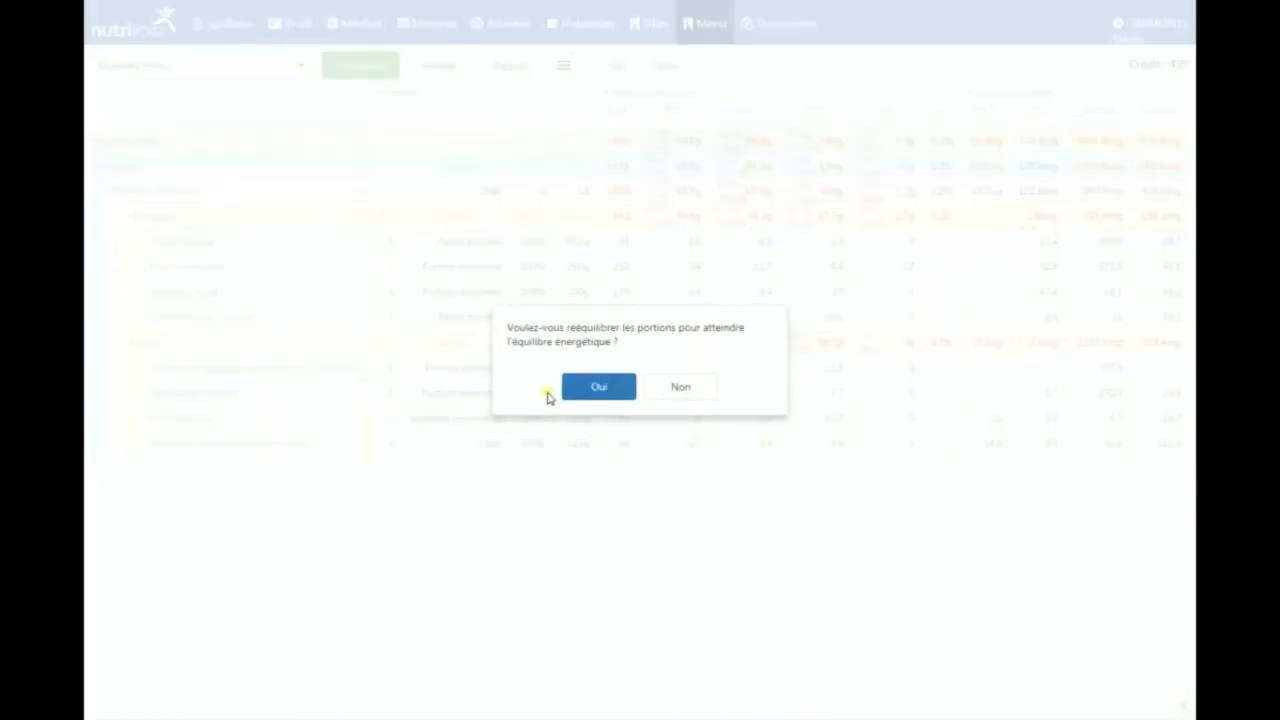
{"action": "left_click", "coordinate": [617, 388]}
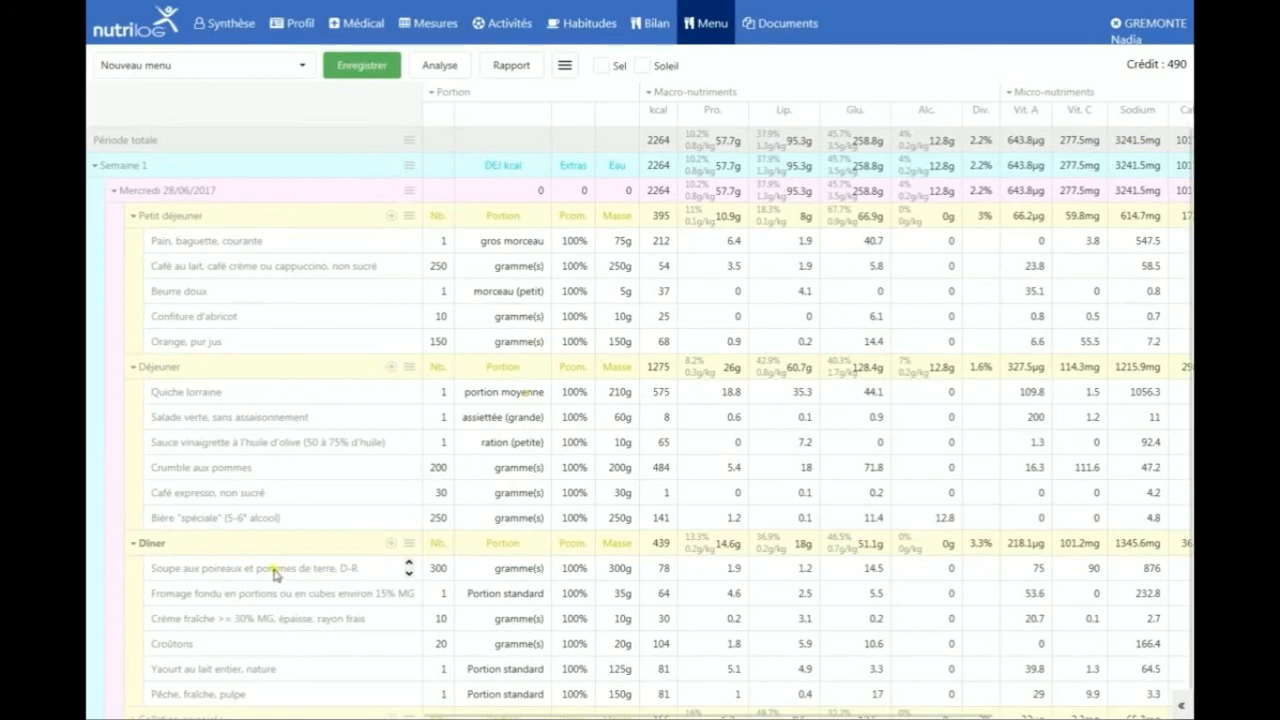
Look up the abbreviation D-R from the Dîner soup's name in the list of food abbreviations and return to the menu
{"action": "left_click_drag", "start_coordinate": [366, 577], "coordinate": [333, 581]}
{"action": "right_click", "coordinate": [333, 581]}
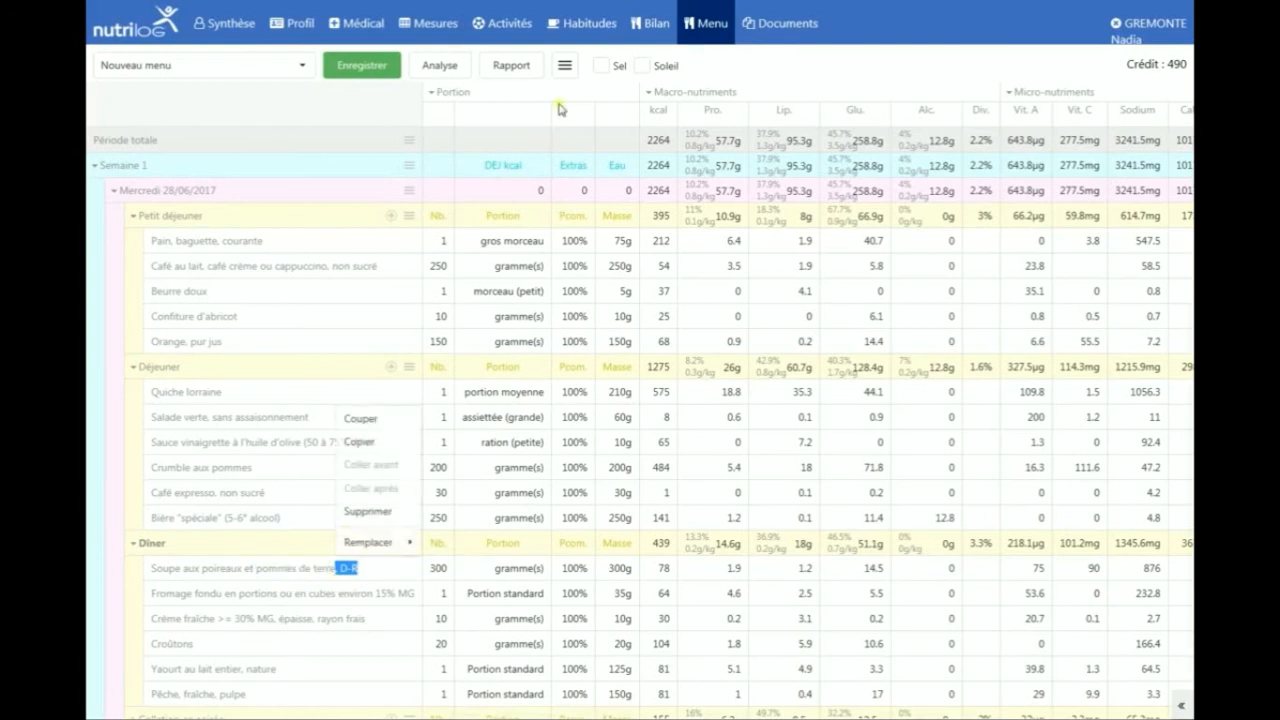
{"action": "left_click", "coordinate": [561, 70]}
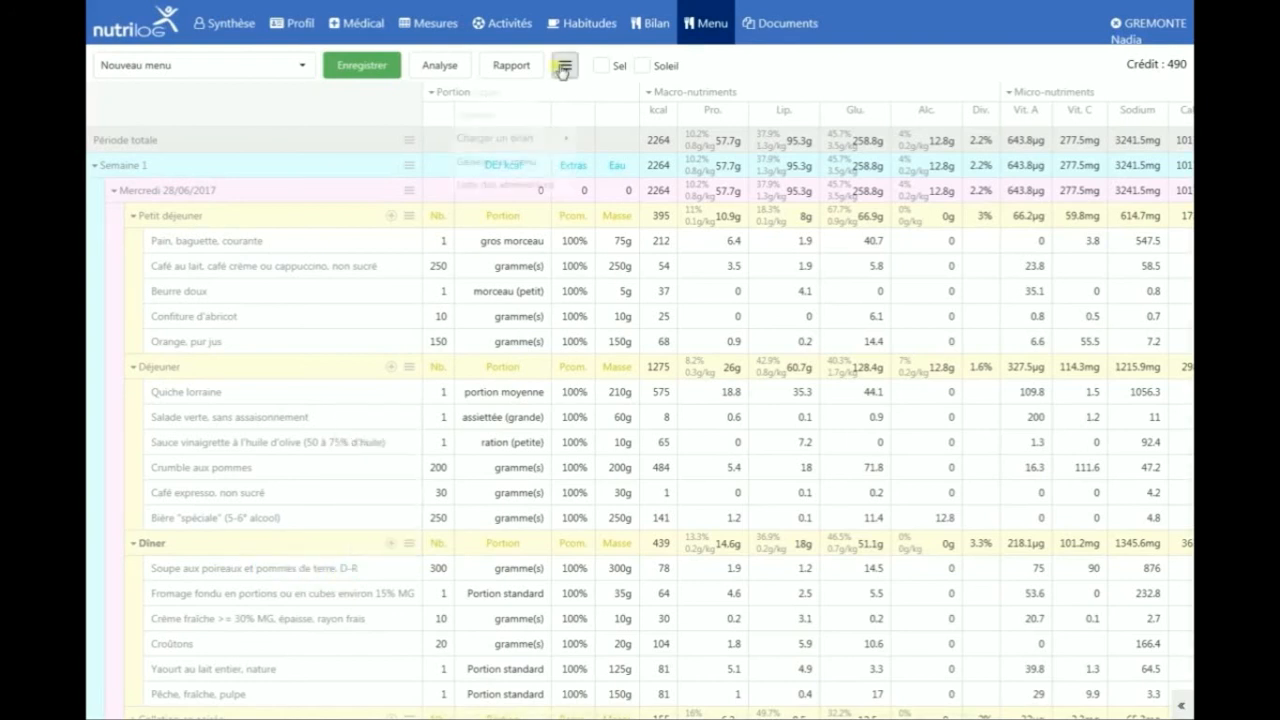
{"action": "left_click", "coordinate": [564, 68]}
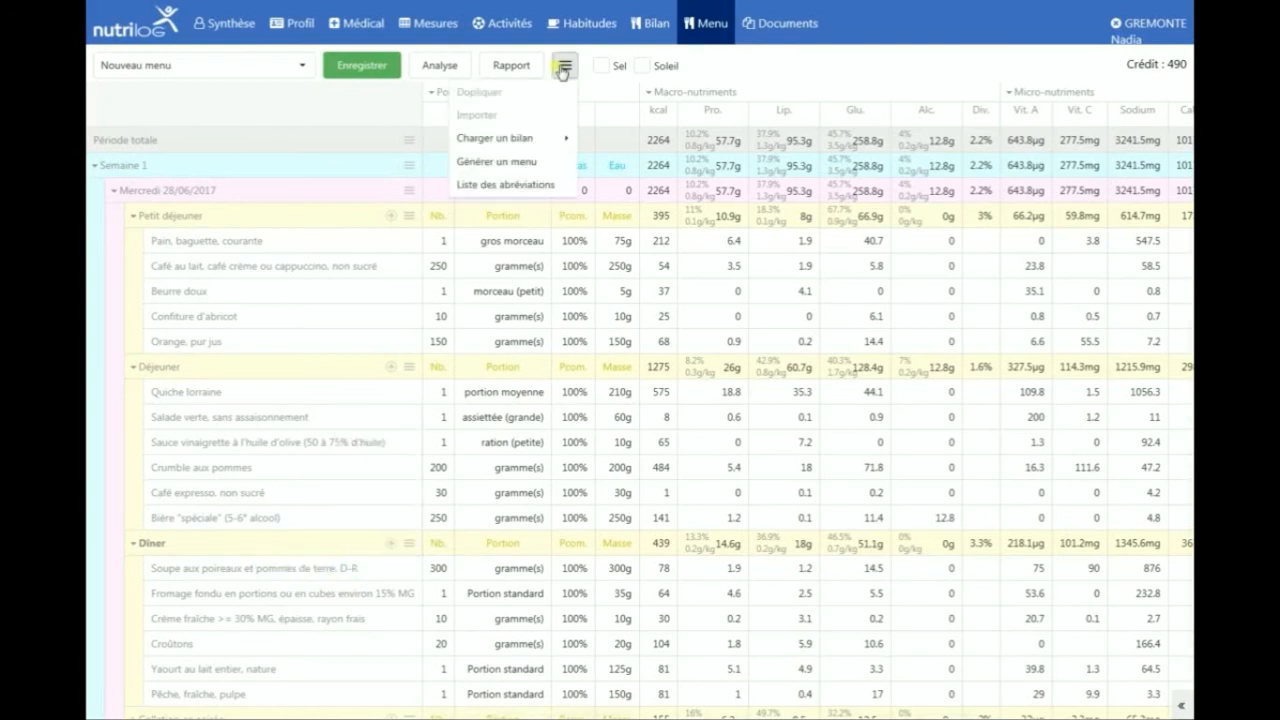
{"action": "left_click", "coordinate": [526, 186]}
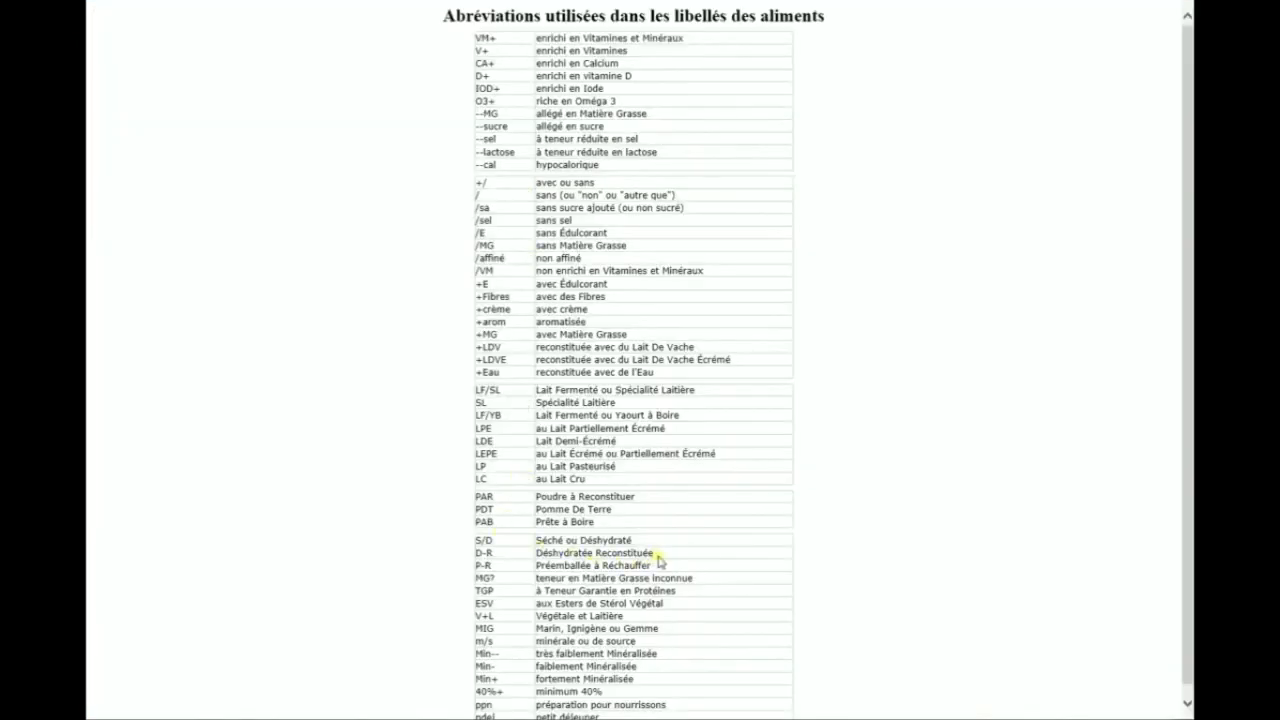
{"action": "left_click_drag", "start_coordinate": [656, 556], "coordinate": [580, 562]}
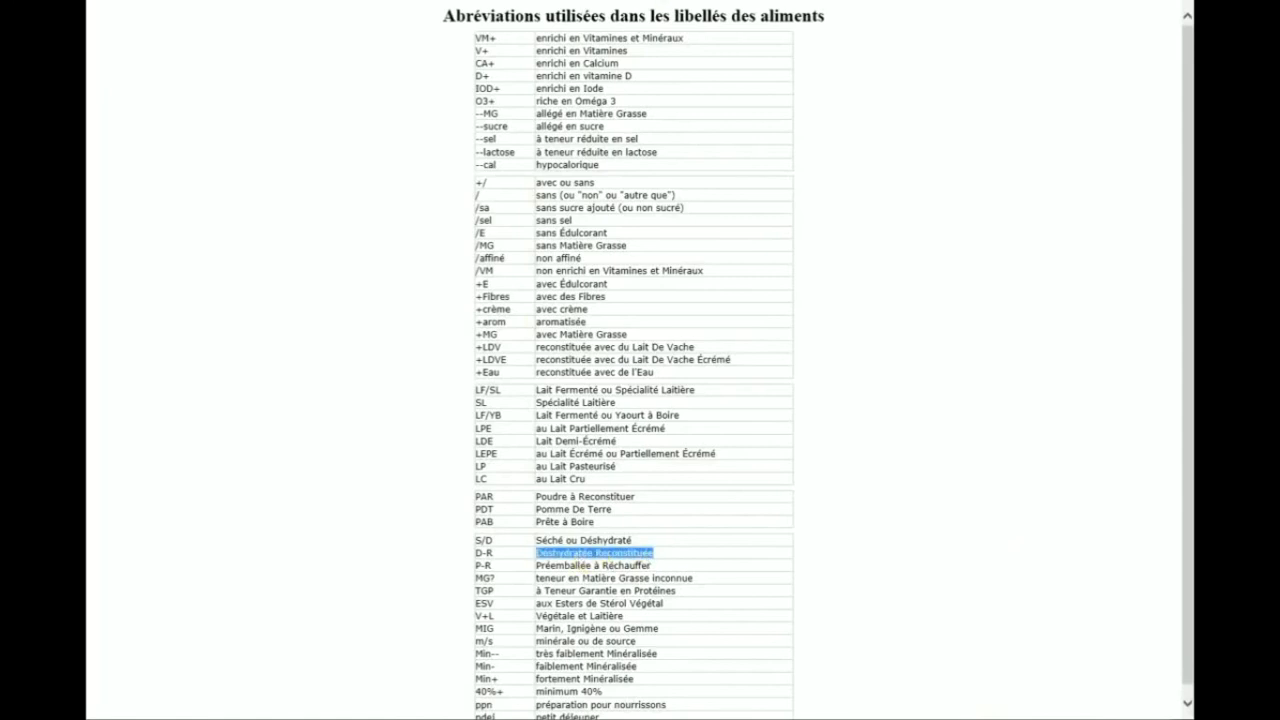
{"action": "left_click", "coordinate": [742, 1]}
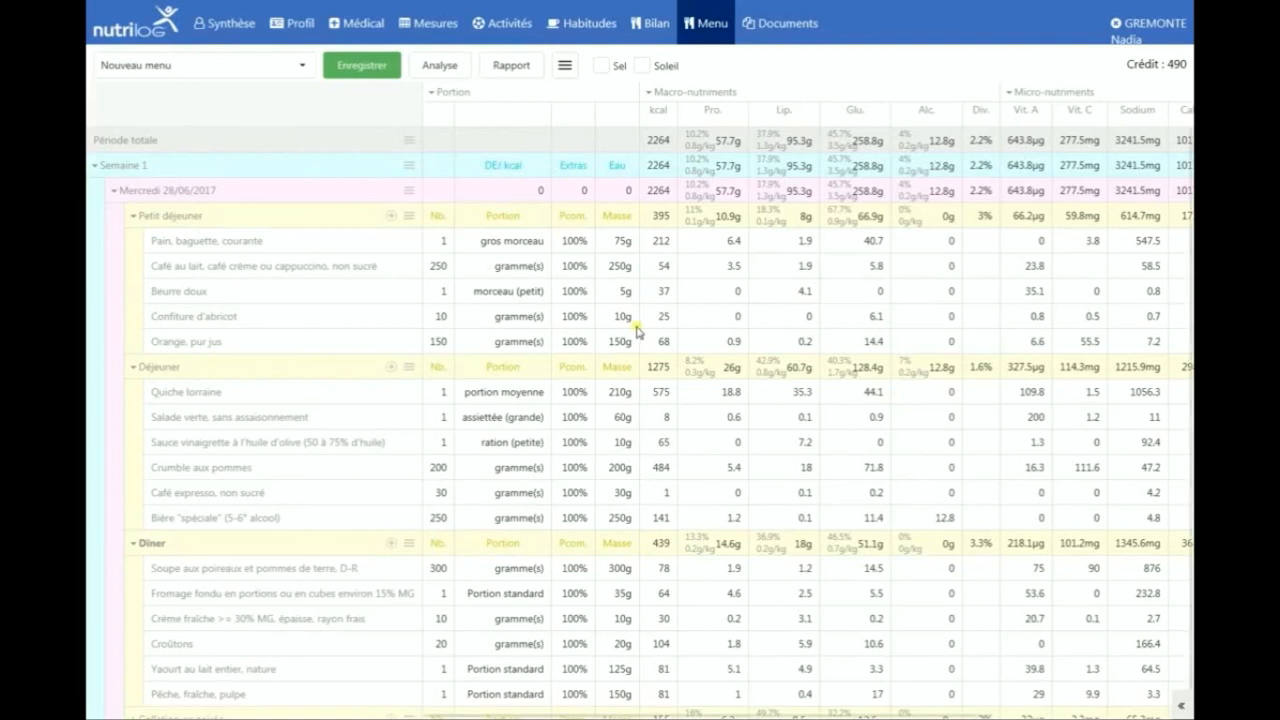